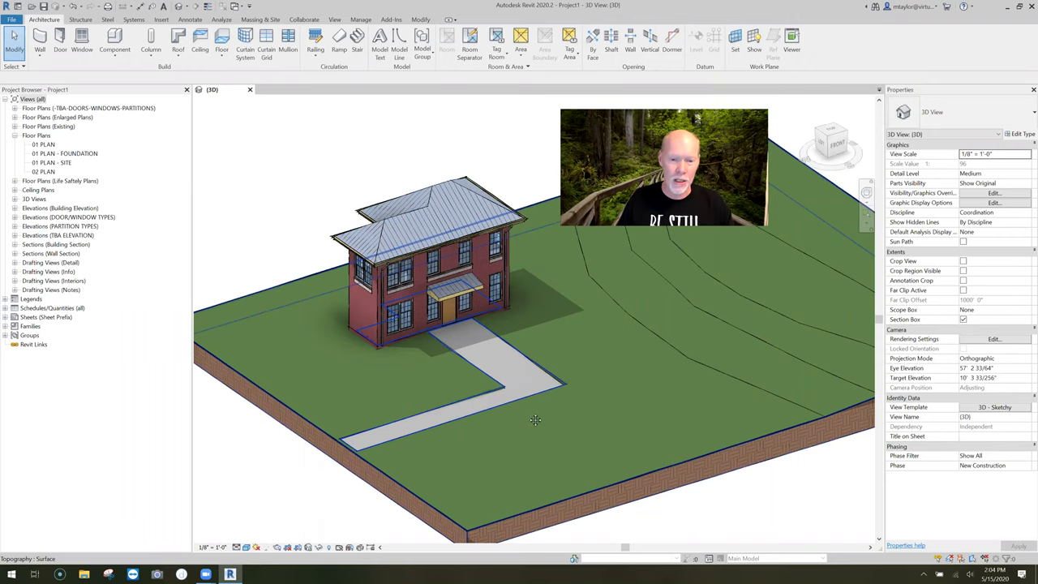
# Examine the site's toposurface and the walkway pad in the 3D view by selecting each one in turn.
pyautogui.click(618, 324)
pyautogui.moveTo(583, 406); pyautogui.dragTo(482, 416, button='middle')
pyautogui.press('Escape')
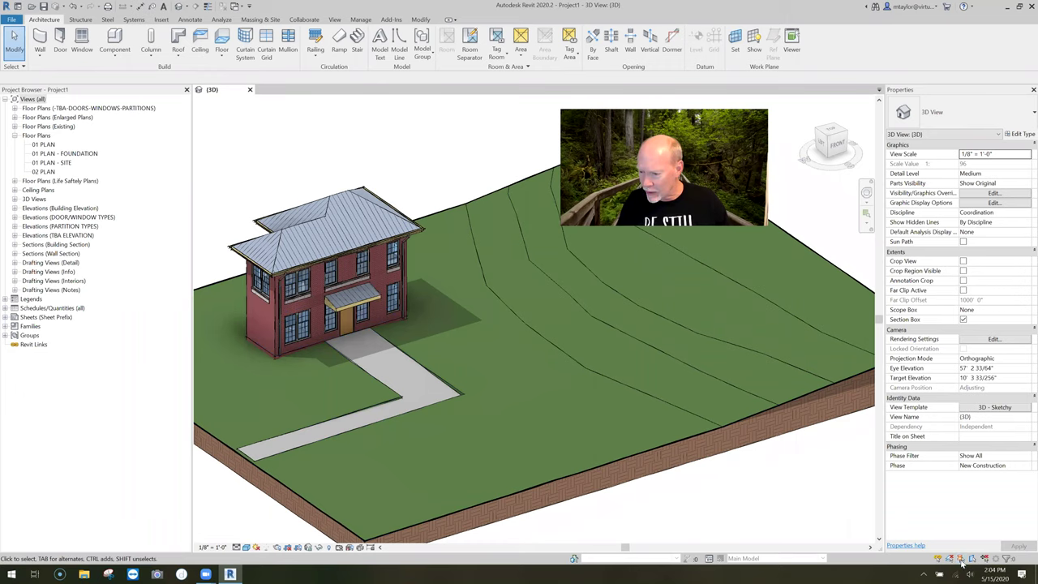
pyautogui.click(635, 440)
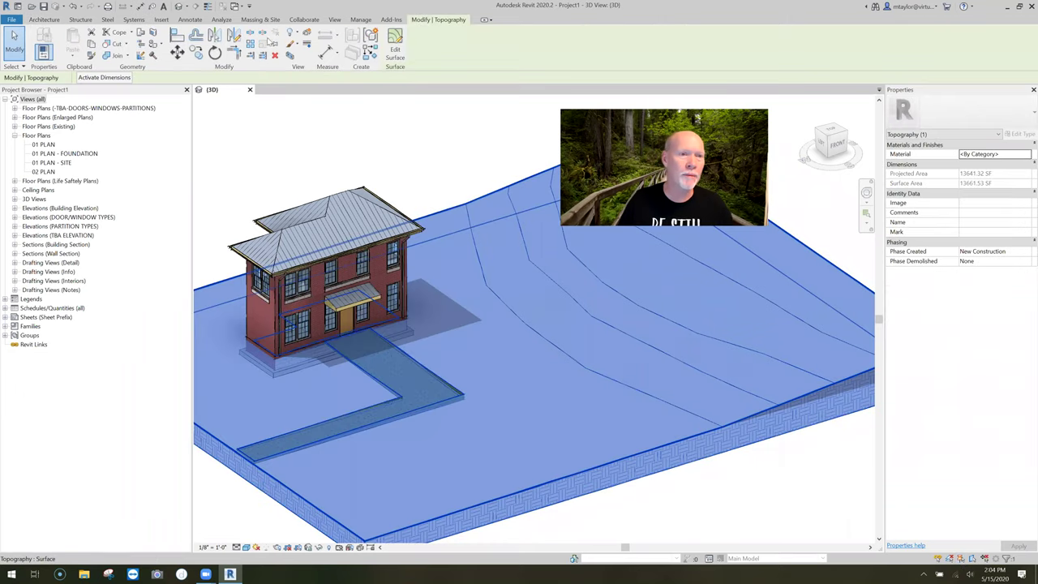
pyautogui.press('Escape')
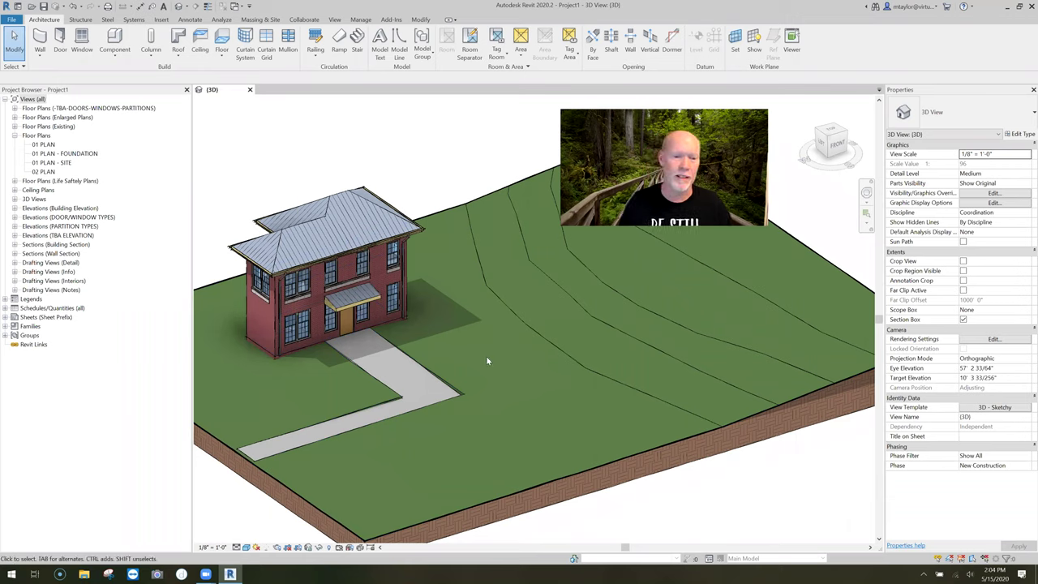
pyautogui.click(407, 369)
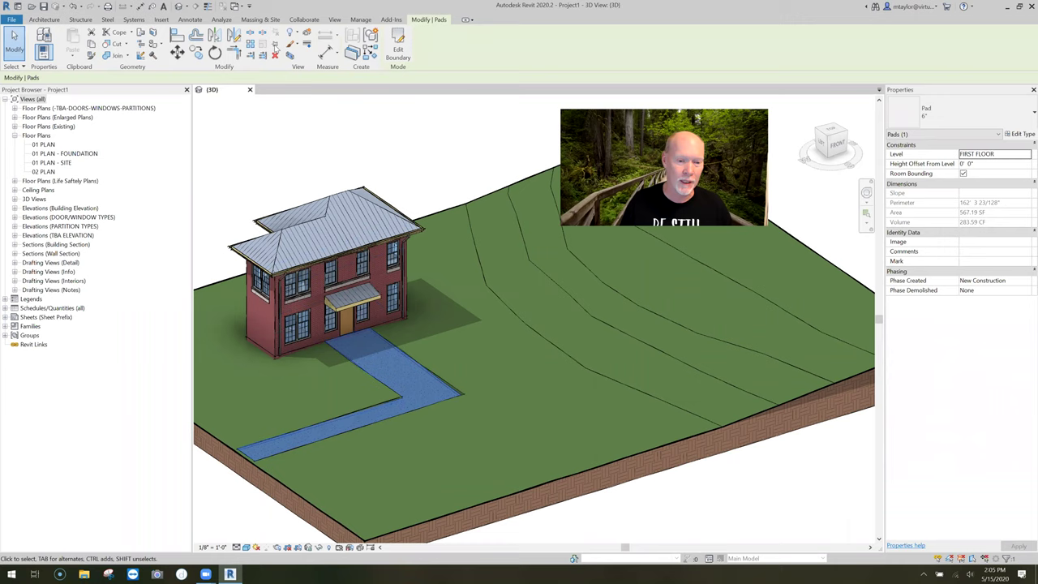
pyautogui.press('Escape')
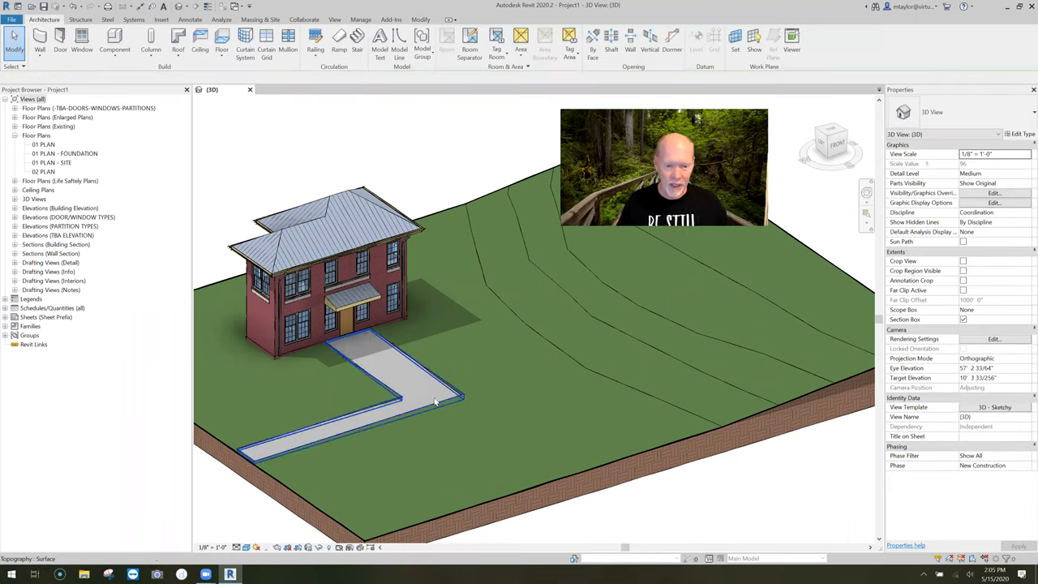
pyautogui.click(463, 396)
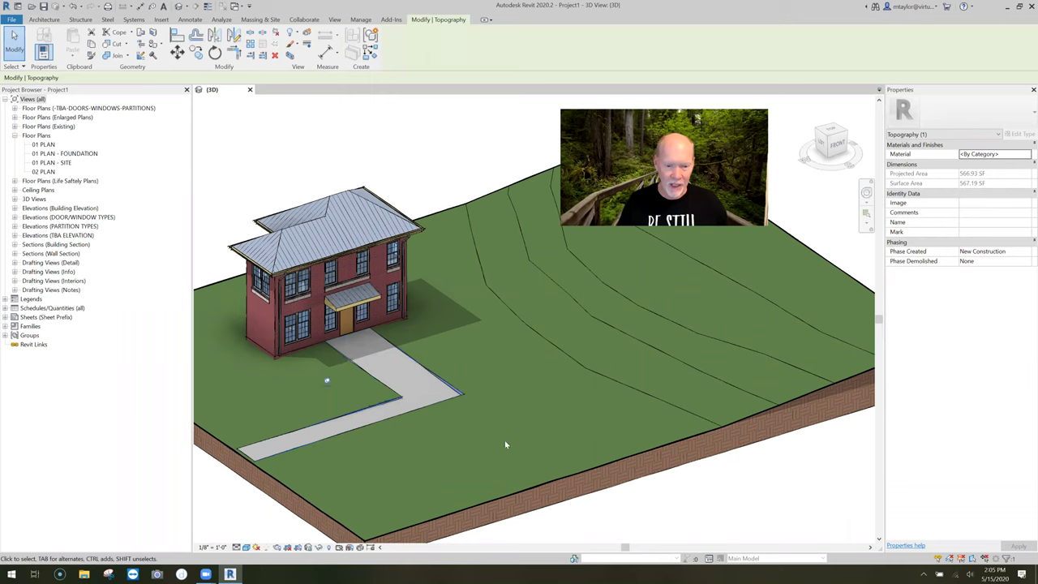
pyautogui.press('Escape')
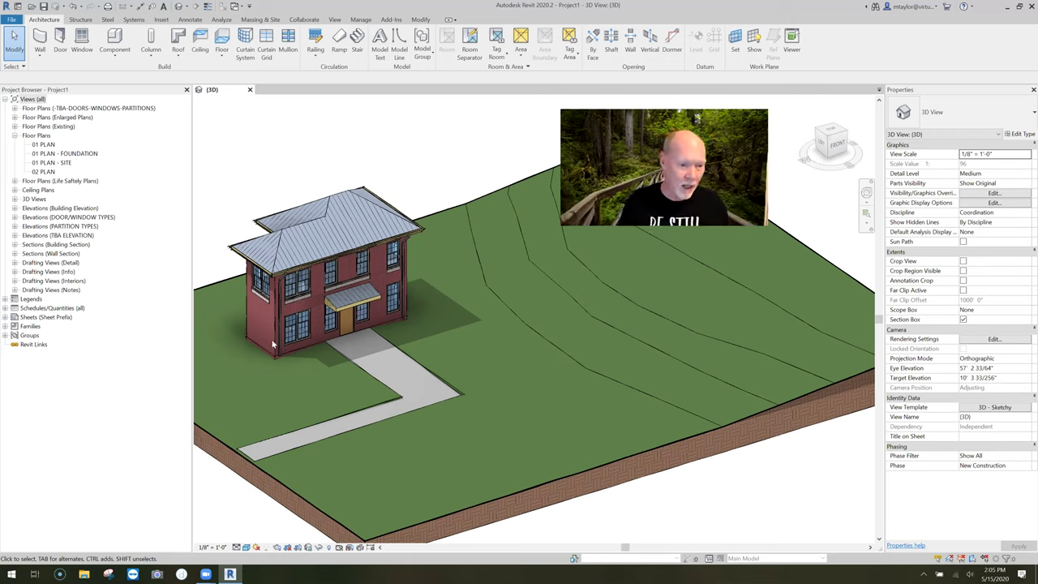
# Draw a rectangle of Exterior - S6 - Brick walls, about 20' by 13', beside the walkway, from FIRST FLOOR up to SECOND FLOOR.
pyautogui.click(317, 347)
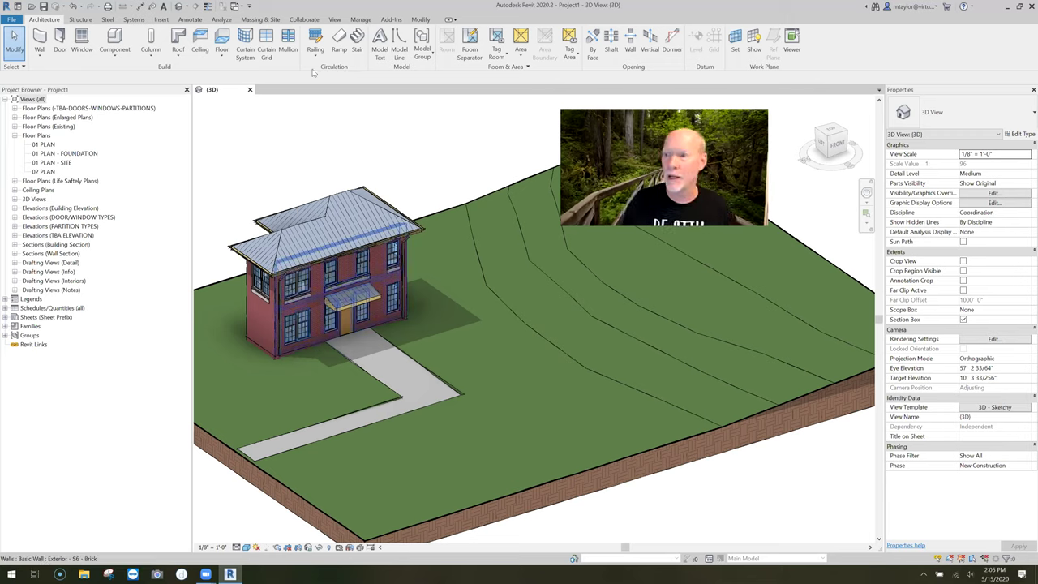
pyautogui.click(370, 52)
pyautogui.click(1025, 202)
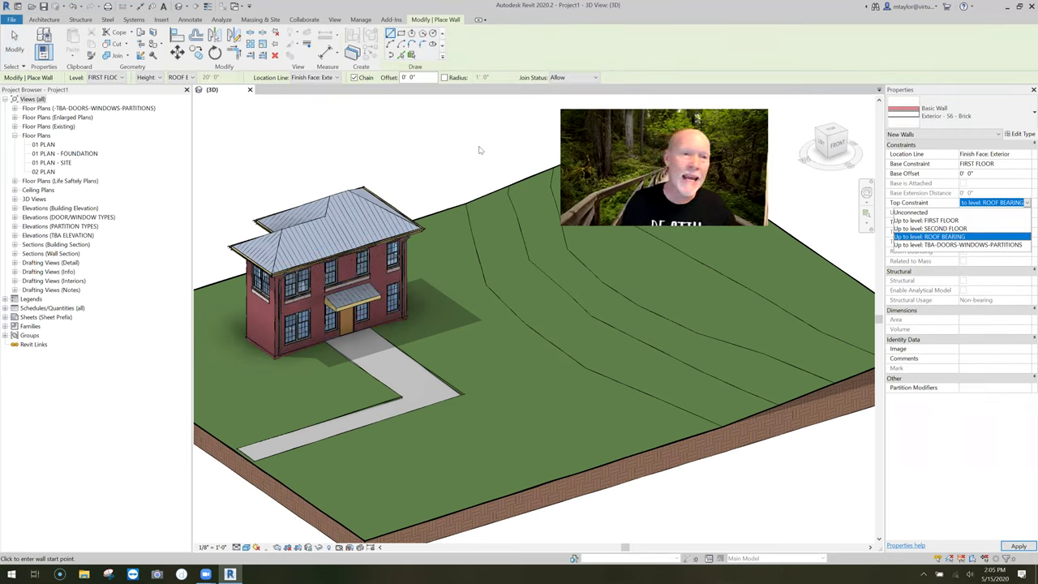
pyautogui.press('Up')
pyautogui.press('Return')
pyautogui.click(322, 468)
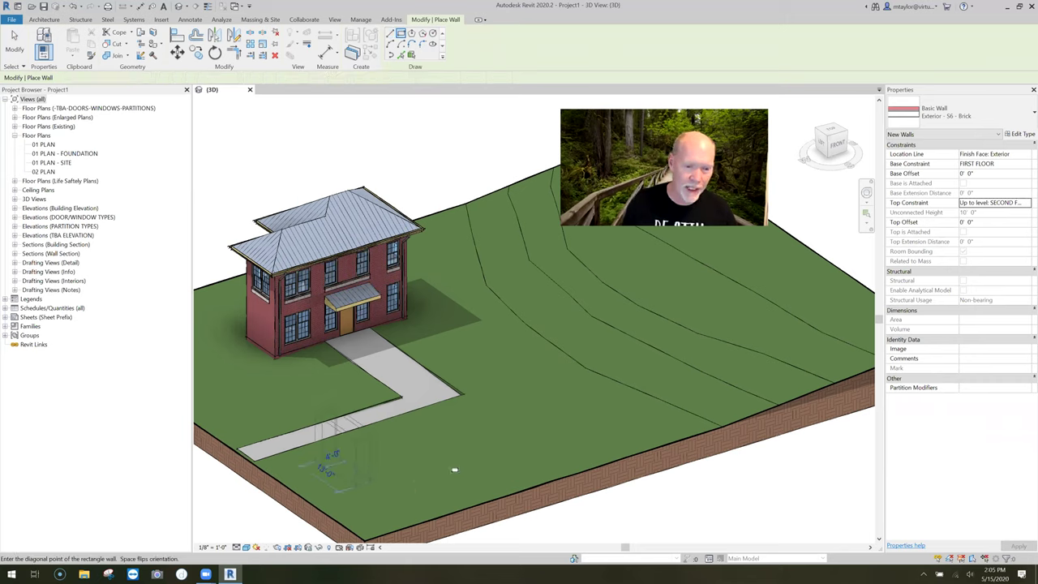
pyautogui.click(371, 441)
pyautogui.scroll(3, 370, 440)
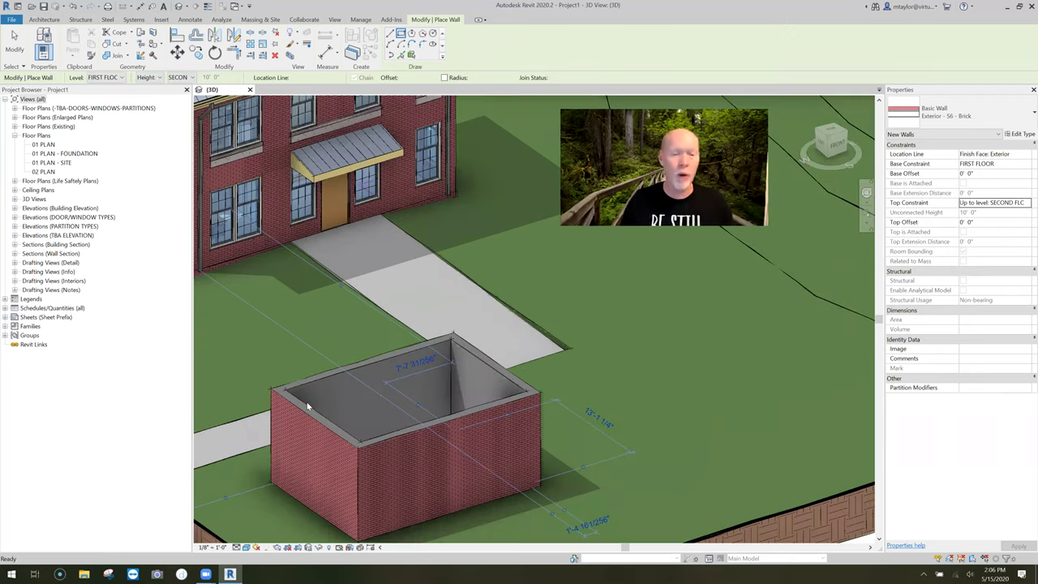
pyautogui.press('Escape')
pyautogui.press('Escape')
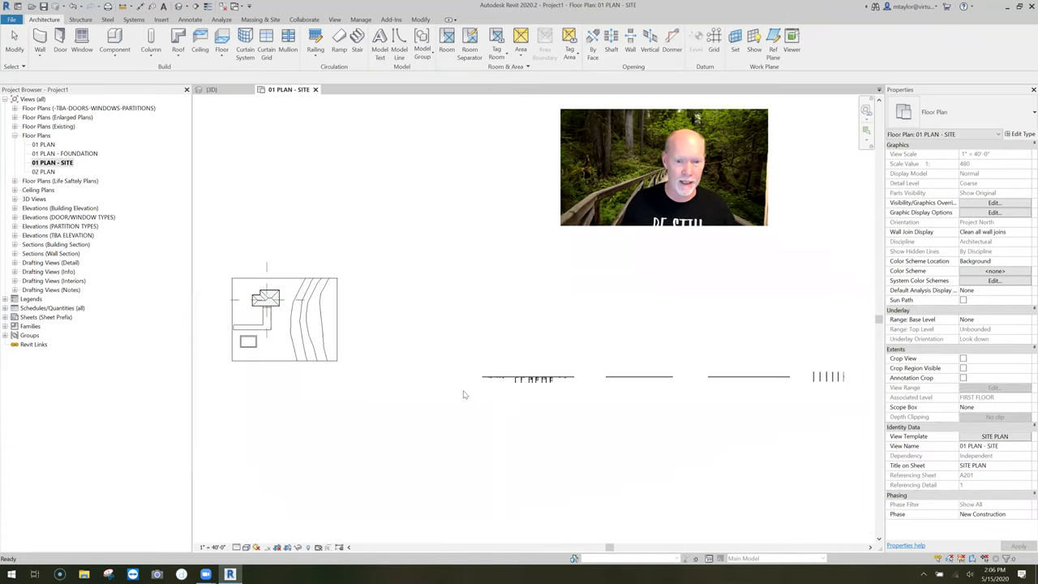
# Delete all stray elements lying outside the site boundary in the 01 PLAN - SITE view.
pyautogui.moveTo(857, 347)
pyautogui.mouseDown()
pyautogui.moveTo(745, 381)
pyautogui.moveTo(452, 417)
pyautogui.mouseUp()
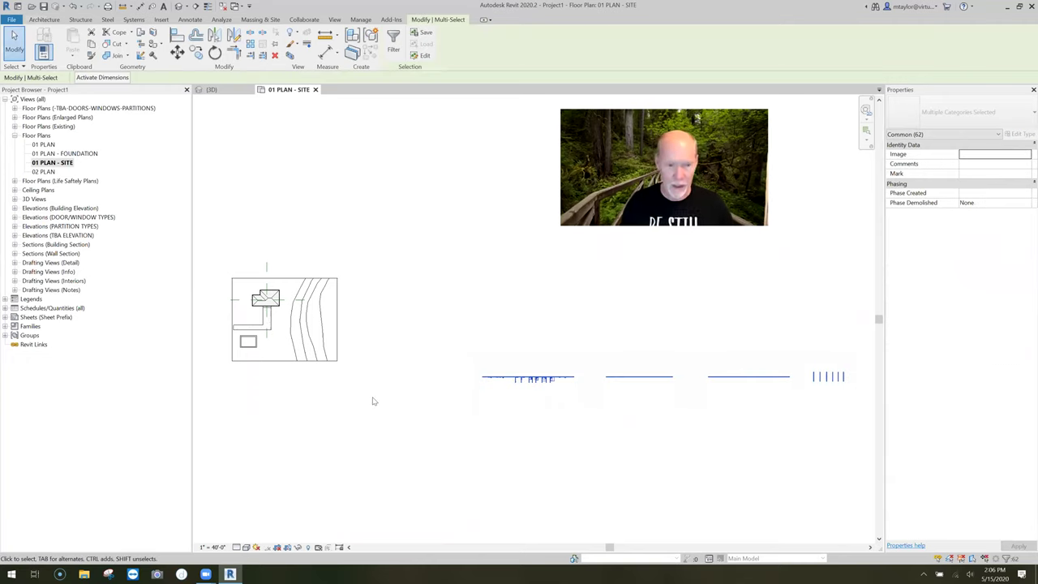
pyautogui.press('Delete')
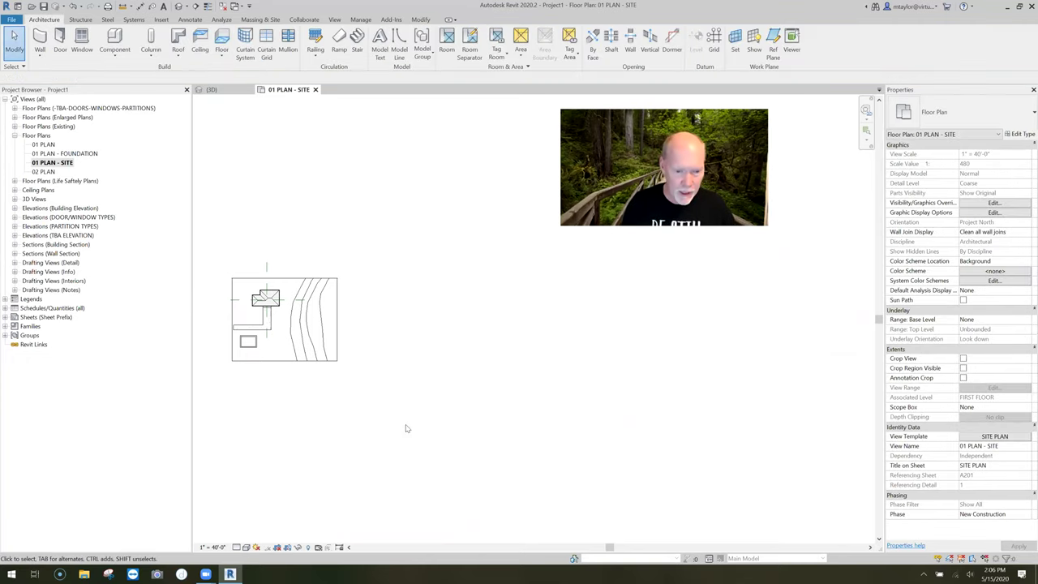
pyautogui.press('z')
pyautogui.press('f')
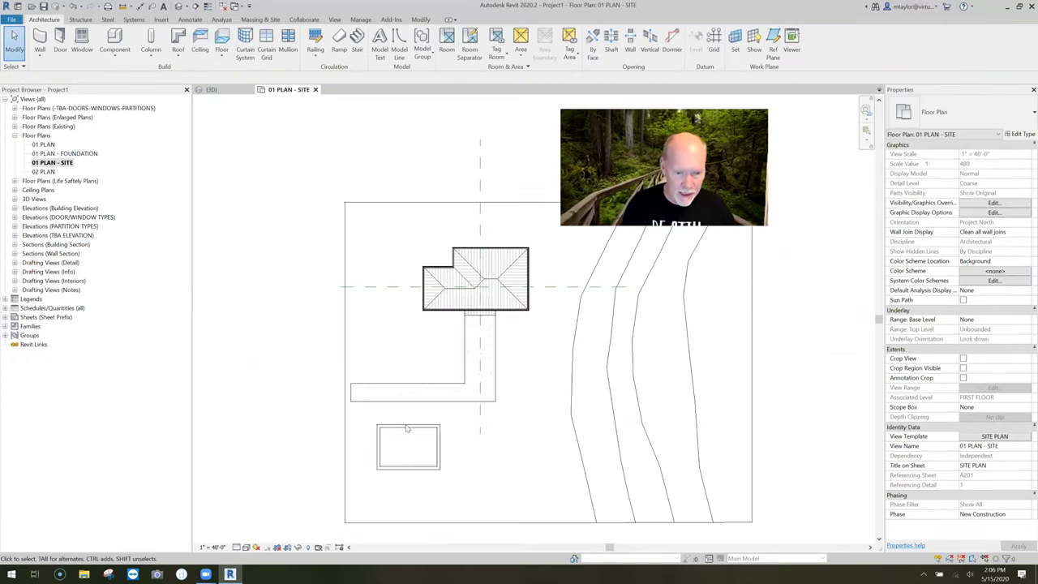
# Shrink the small brick building by moving its south wall north and its east wall west, leaving the east wall about 9'-11" long.
pyautogui.scroll(3, 423, 474)
pyautogui.click(418, 469)
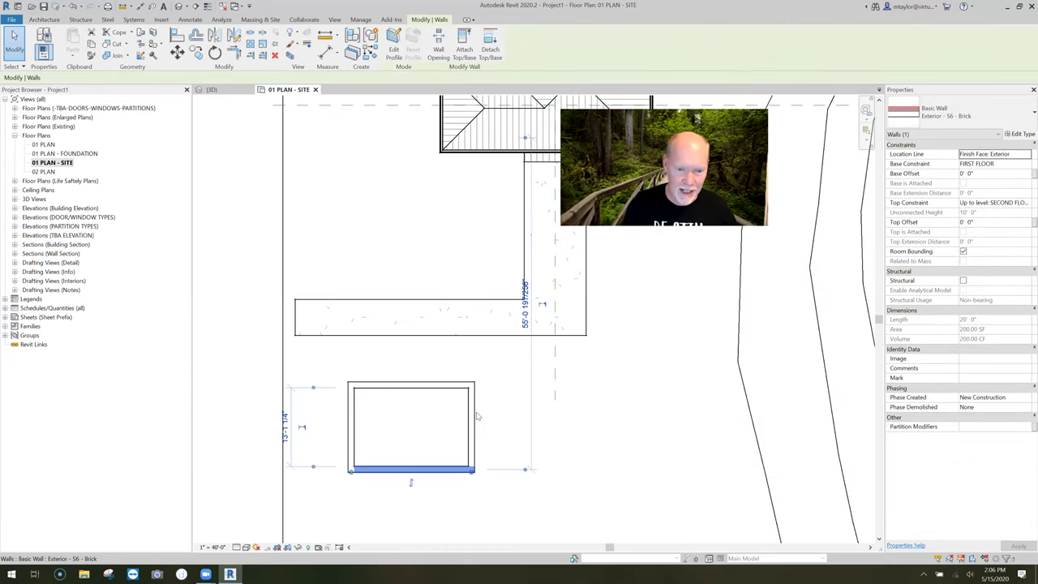
pyautogui.press('Up')
pyautogui.click(472, 411)
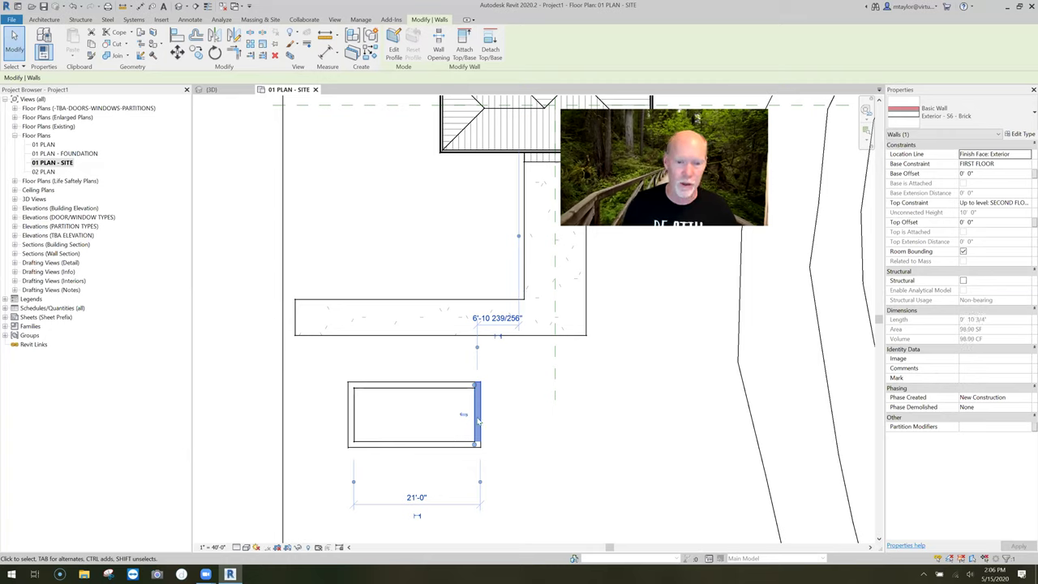
pyautogui.moveTo(478, 418); pyautogui.dragTo(474, 414)
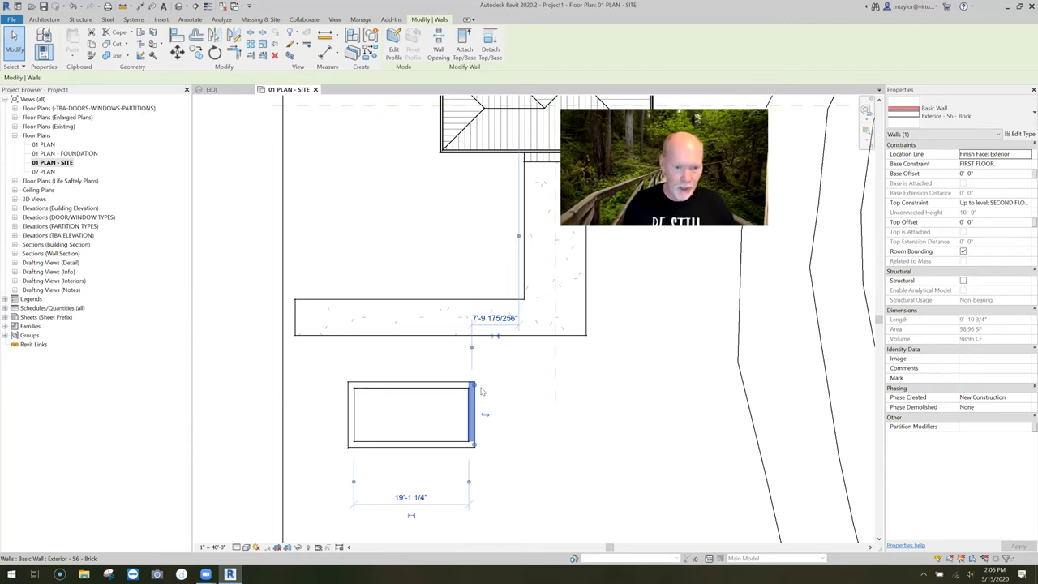
pyautogui.hotkey('ctrl', 'z')
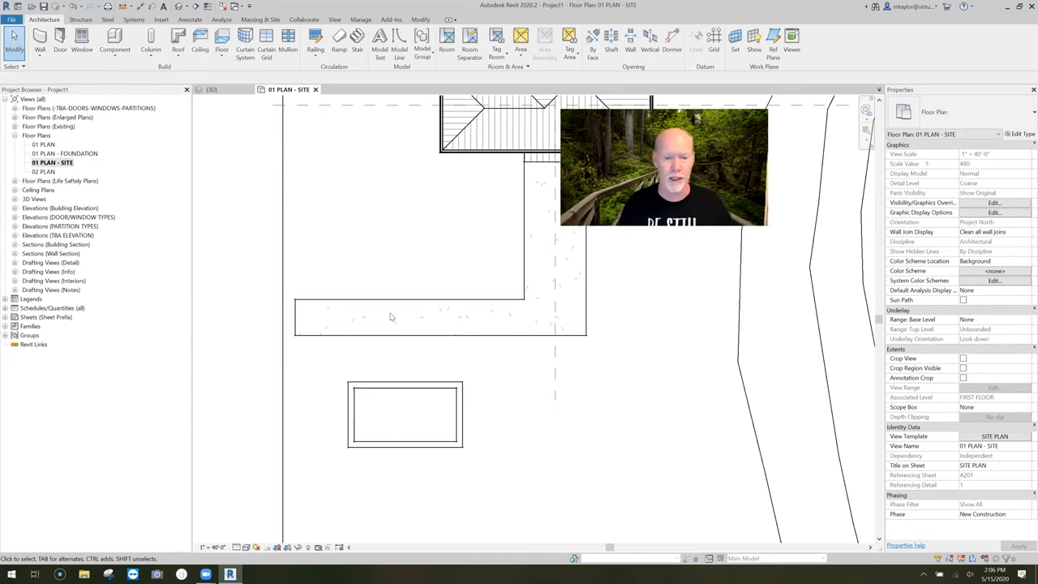
# Sketch a footprint roof on the SECOND FLOOR level with a 1' overhang along all four walls of the small building.
pyautogui.click(523, 290)
pyautogui.click(472, 310)
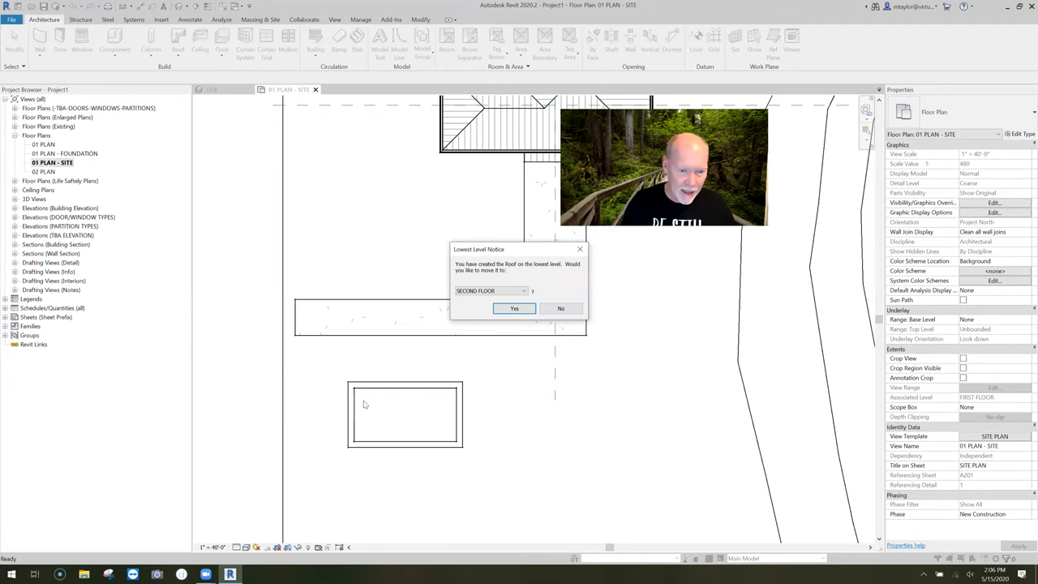
pyautogui.press('Return')
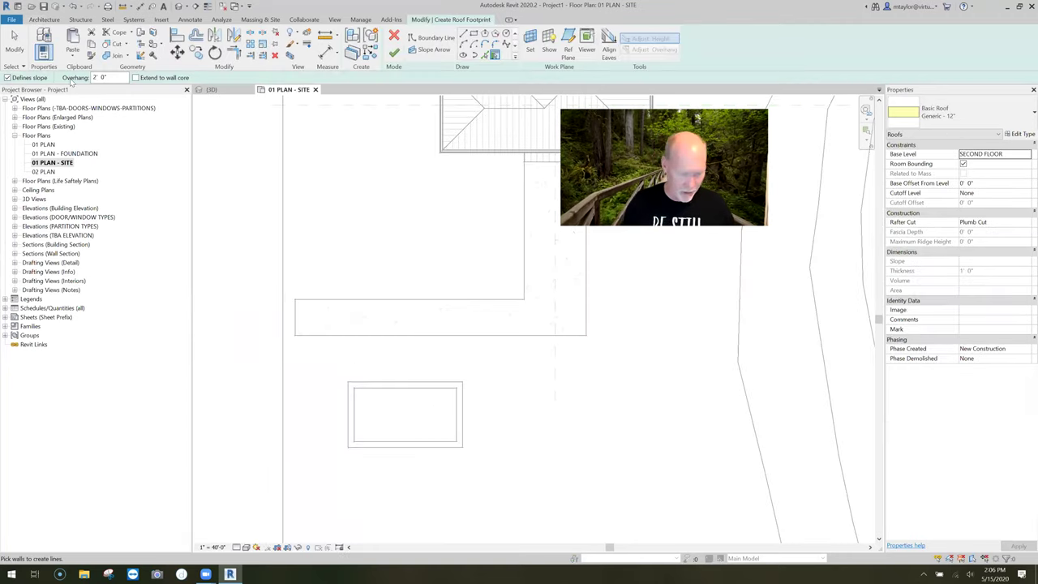
pyautogui.write('1')
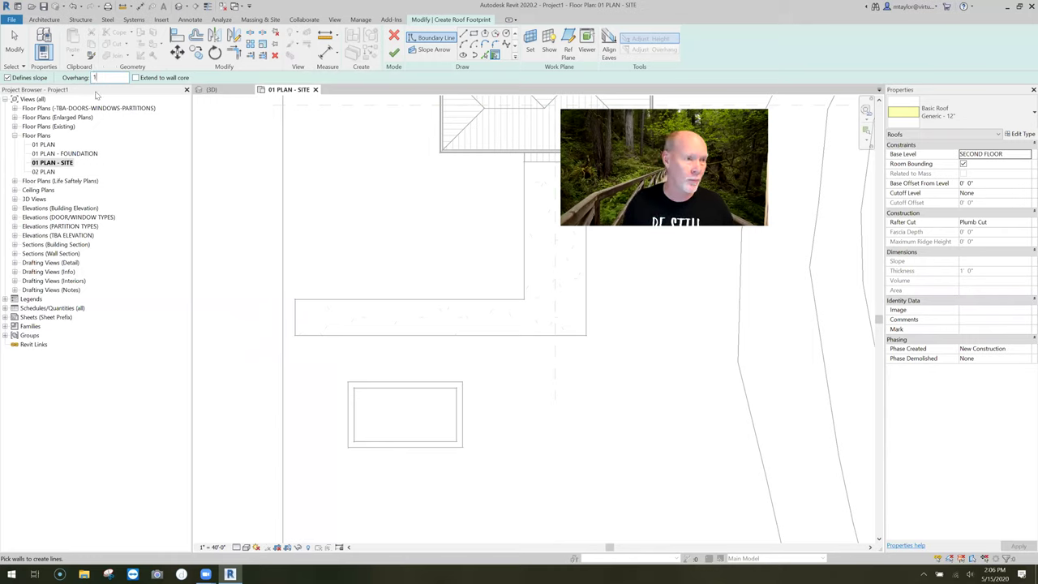
pyautogui.click(417, 383)
pyautogui.click(465, 404)
pyautogui.click(424, 446)
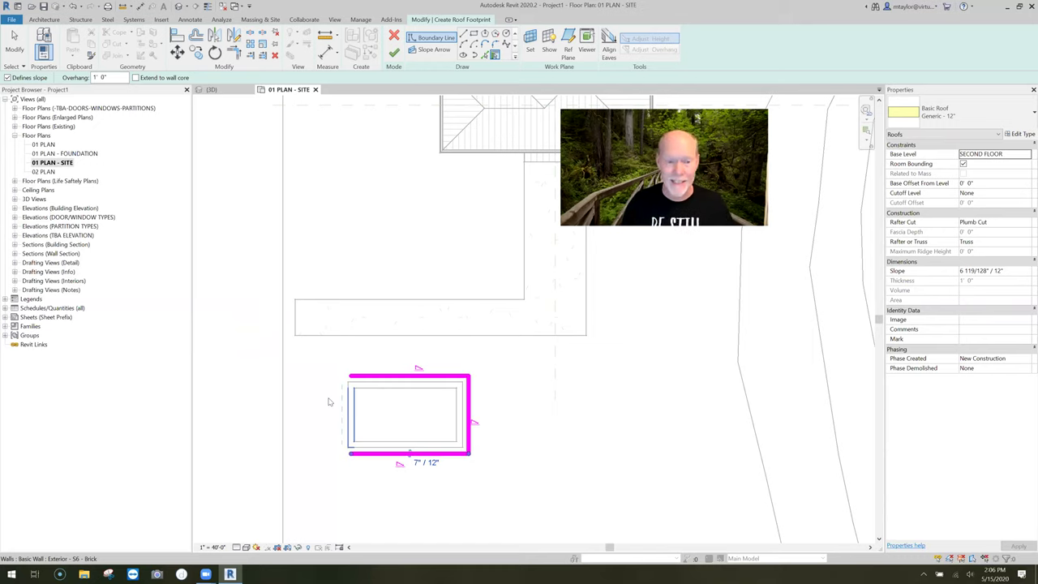
pyautogui.click(328, 401)
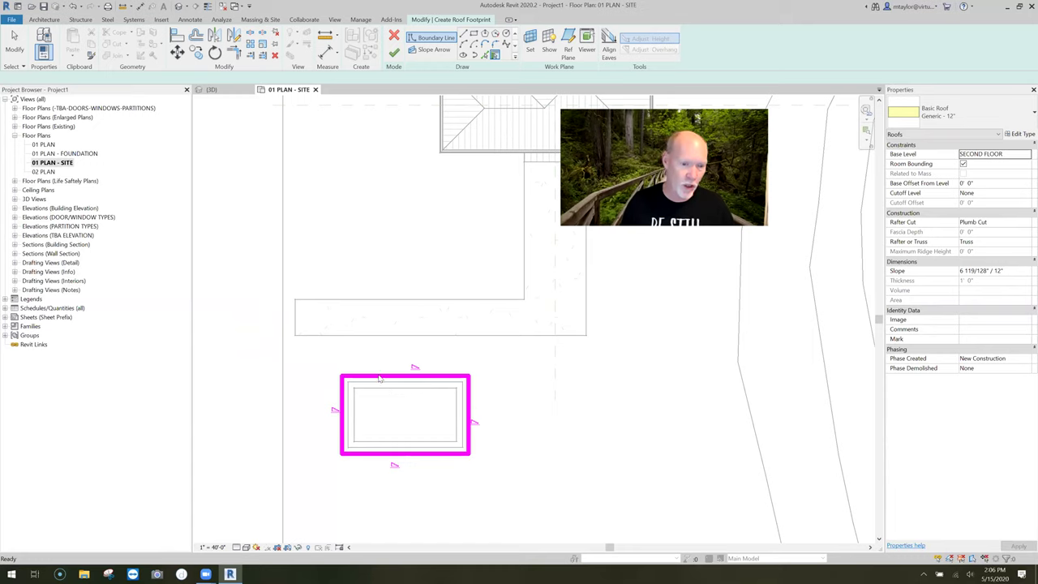
# Set the slope of all four roof boundary lines to 4" / 12" and finish the roof sketch.
pyautogui.click(406, 376)
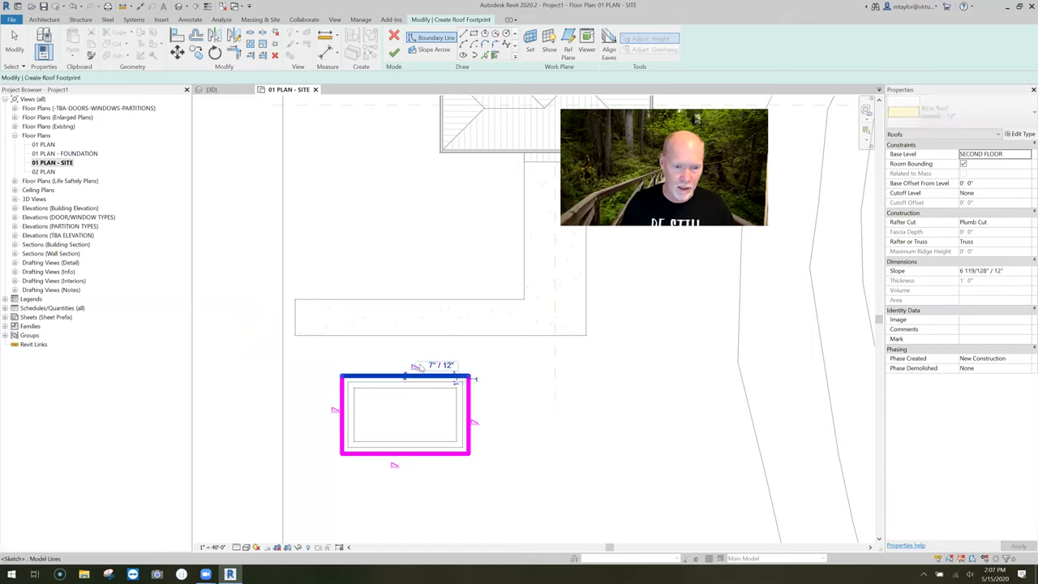
pyautogui.click(366, 337)
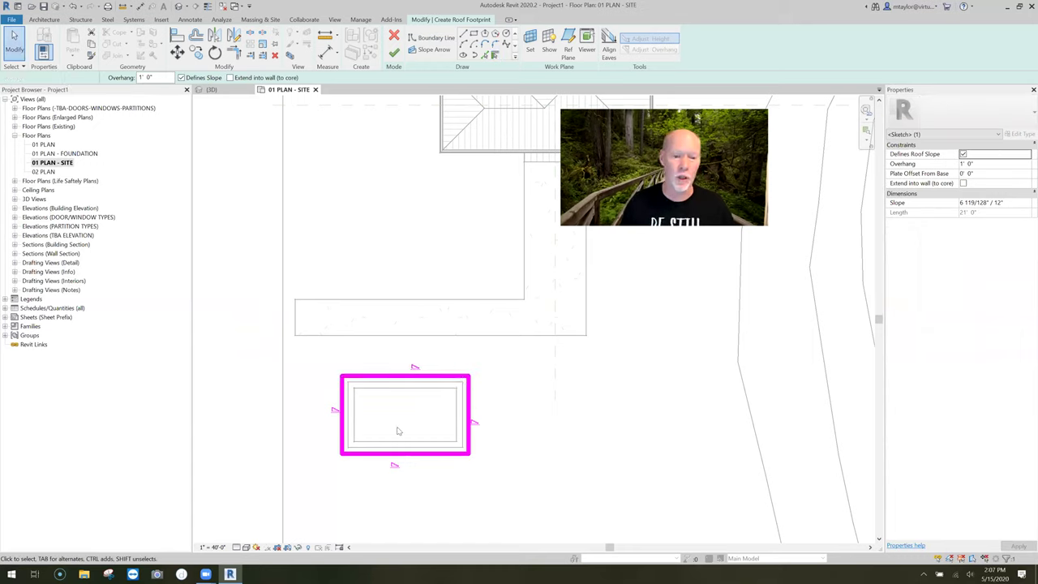
pyautogui.moveTo(522, 514); pyautogui.dragTo(327, 353)
pyautogui.click(1014, 202)
pyautogui.write('4')
pyautogui.click(393, 52)
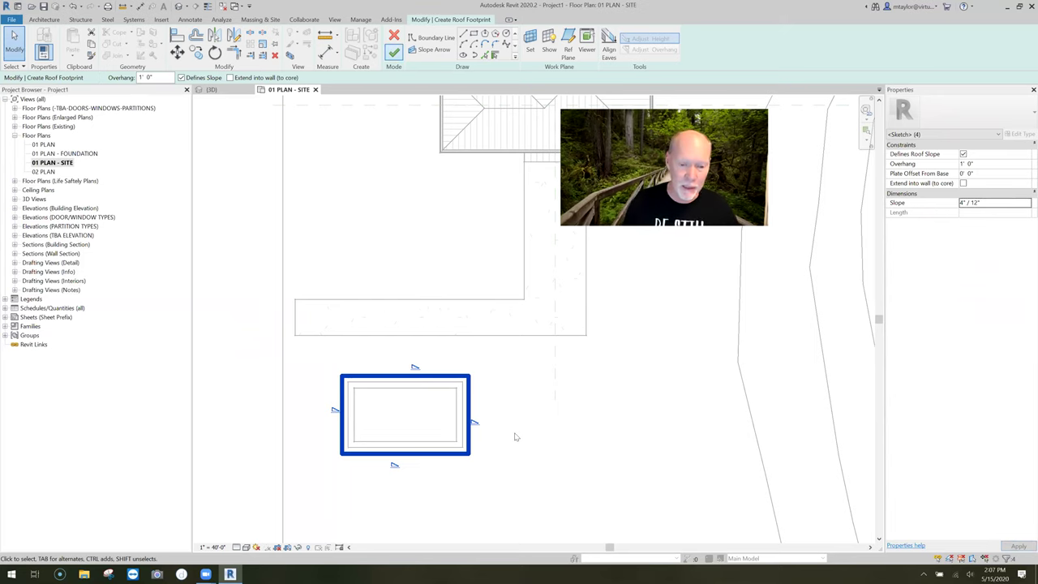
pyautogui.press('Return')
pyautogui.click(523, 379)
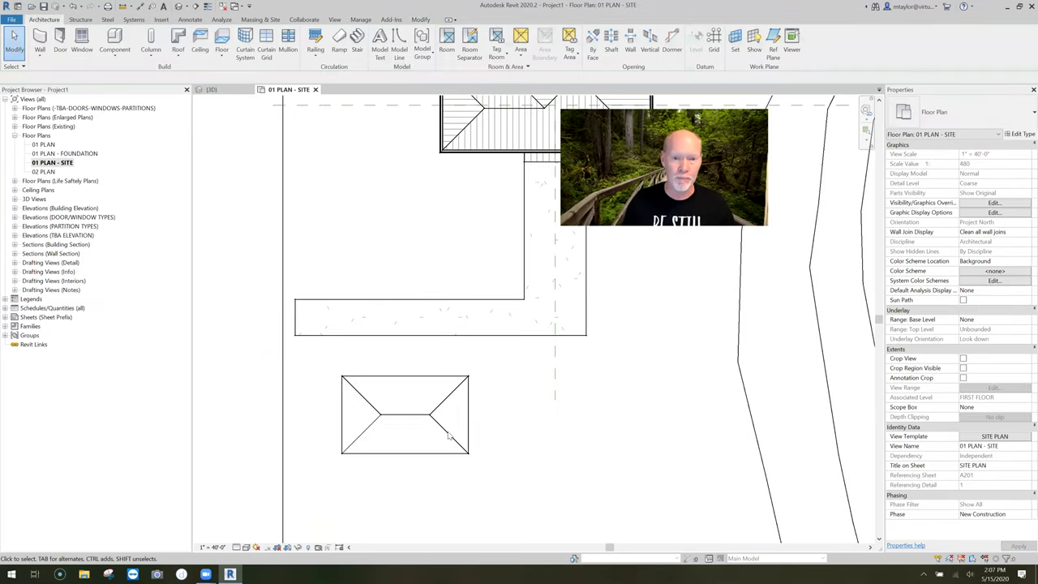
# Match the small building's roof type to the main building's 2x12 standing seam metal roof.
pyautogui.press('m')
pyautogui.press('a')
pyautogui.click(493, 121)
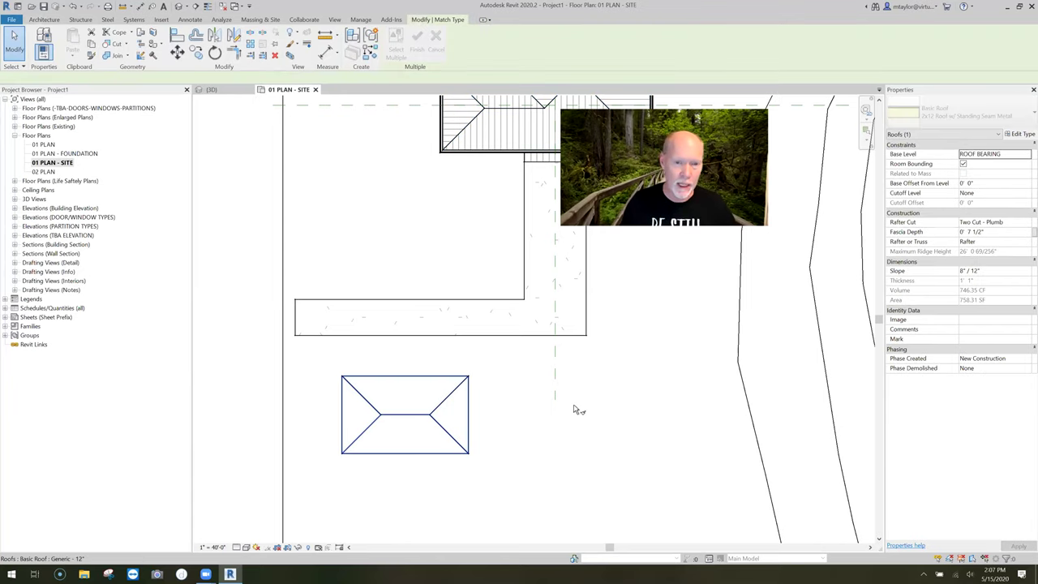
pyautogui.click(470, 133)
pyautogui.click(461, 388)
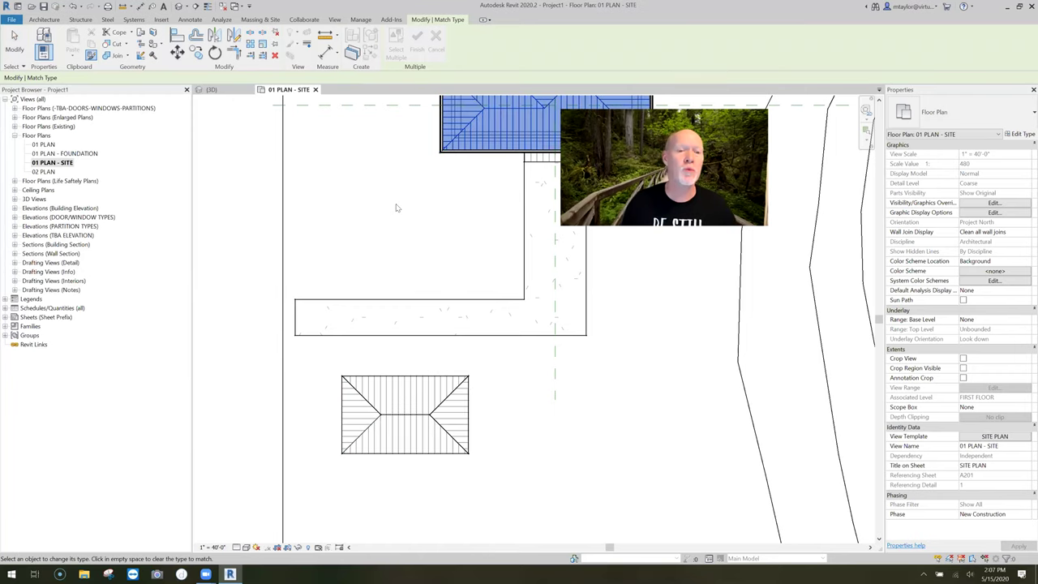
pyautogui.press('Escape')
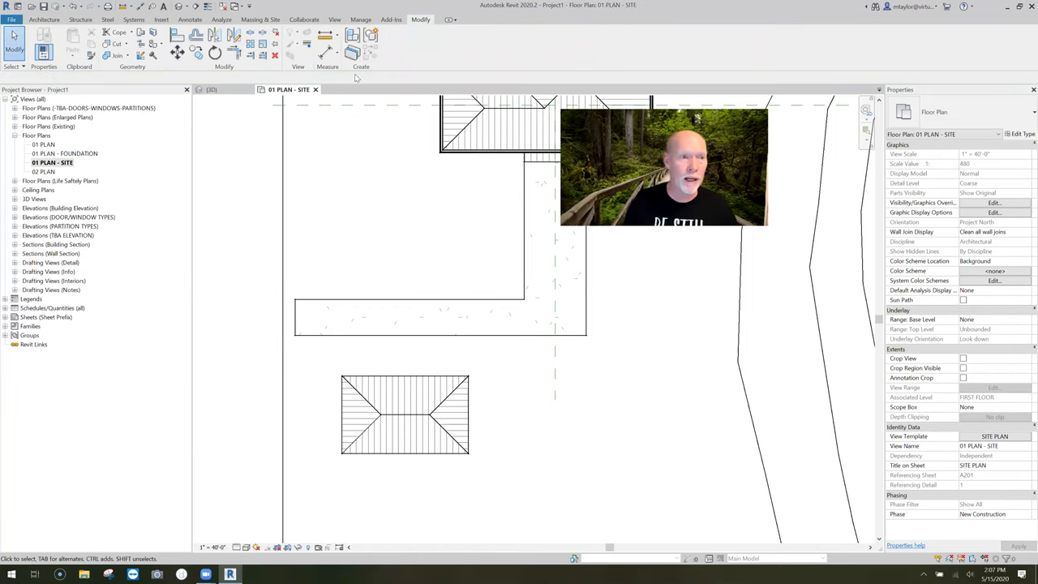
# In the 3D view, change the slope of the small building's roof to 8" / 12".
pyautogui.click(224, 92)
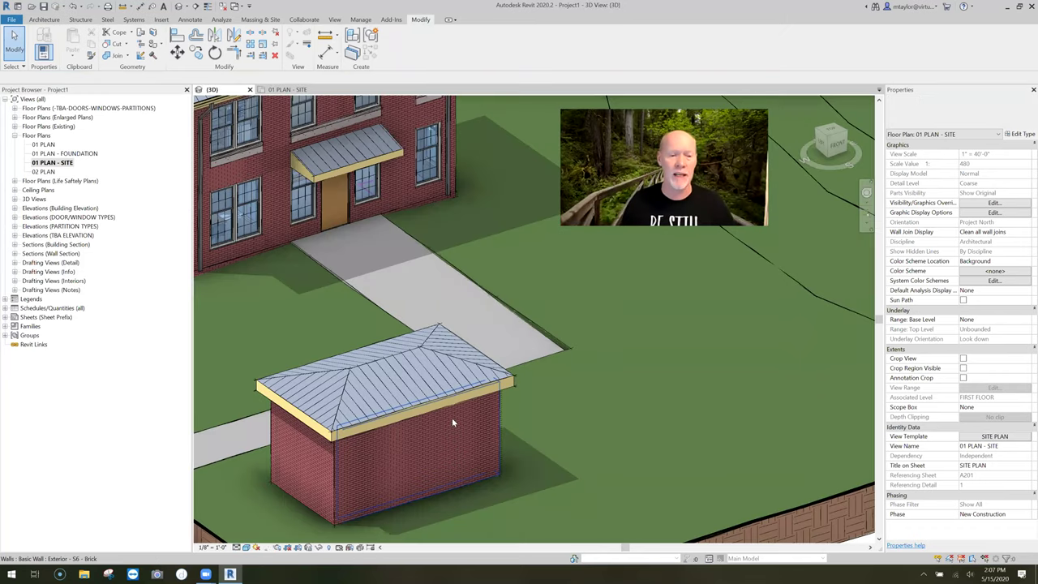
pyautogui.moveTo(451, 417); pyautogui.dragTo(472, 369, button='middle')
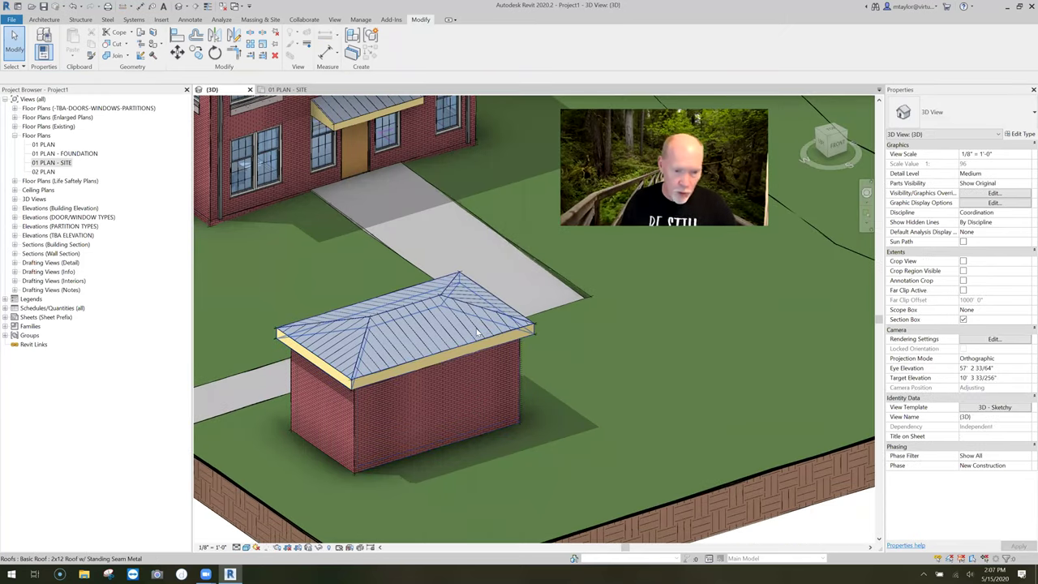
pyautogui.click(354, 376)
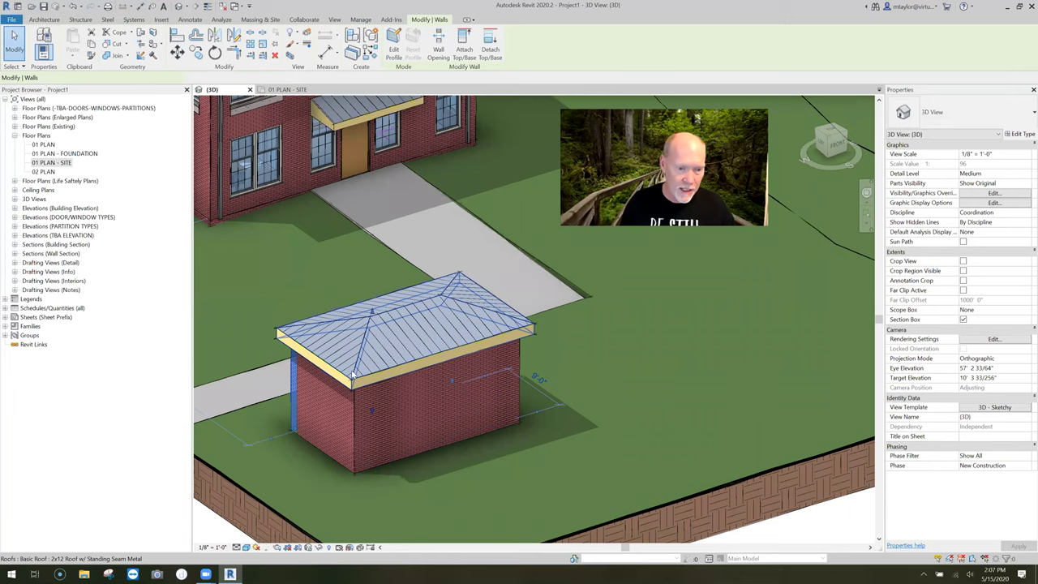
pyautogui.click(523, 357)
pyautogui.click(911, 276)
pyautogui.write('8" / 12')
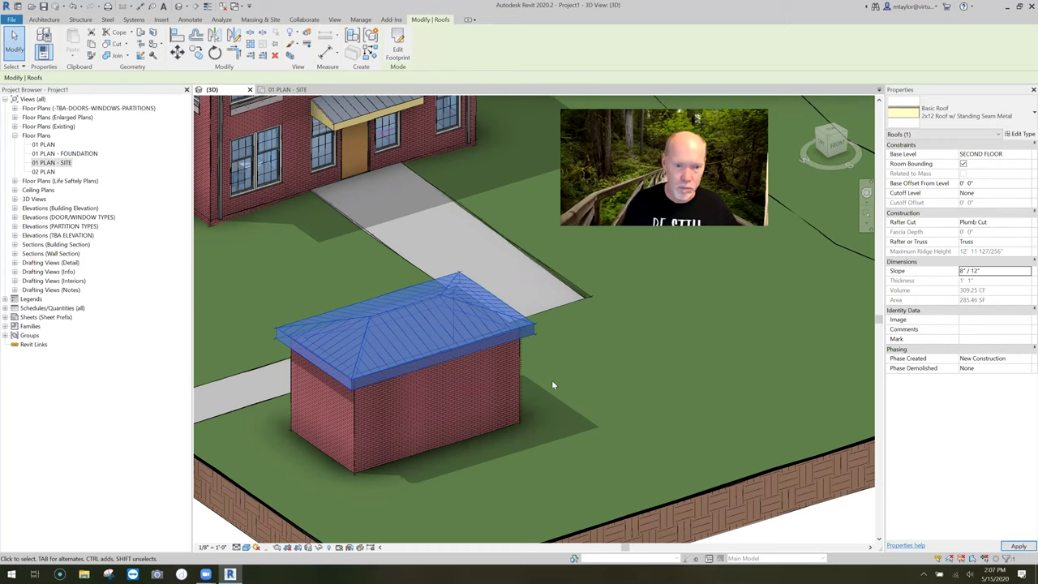
pyautogui.press('Return')
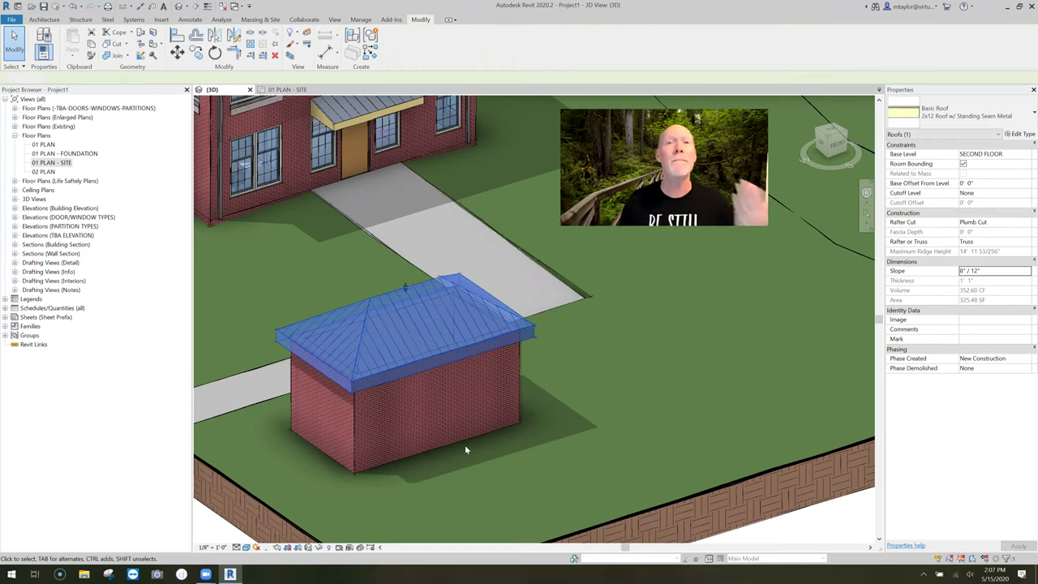
pyautogui.press('Escape')
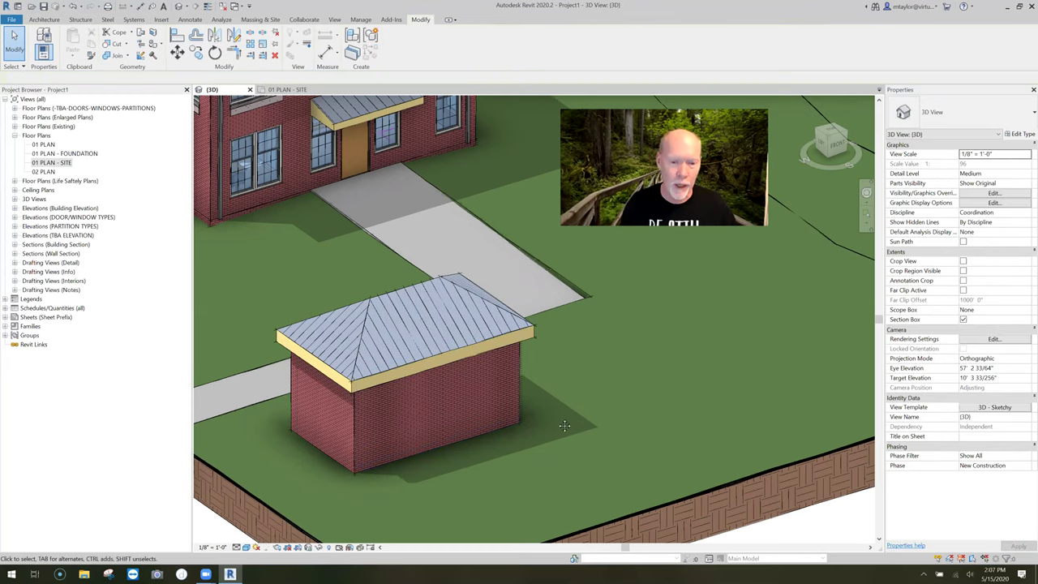
# Edit the small roof's footprint so its west boundary line no longer defines slope, forming a gable end, and finish the sketch.
pyautogui.moveTo(565, 426); pyautogui.dragTo(556, 408, button='middle')
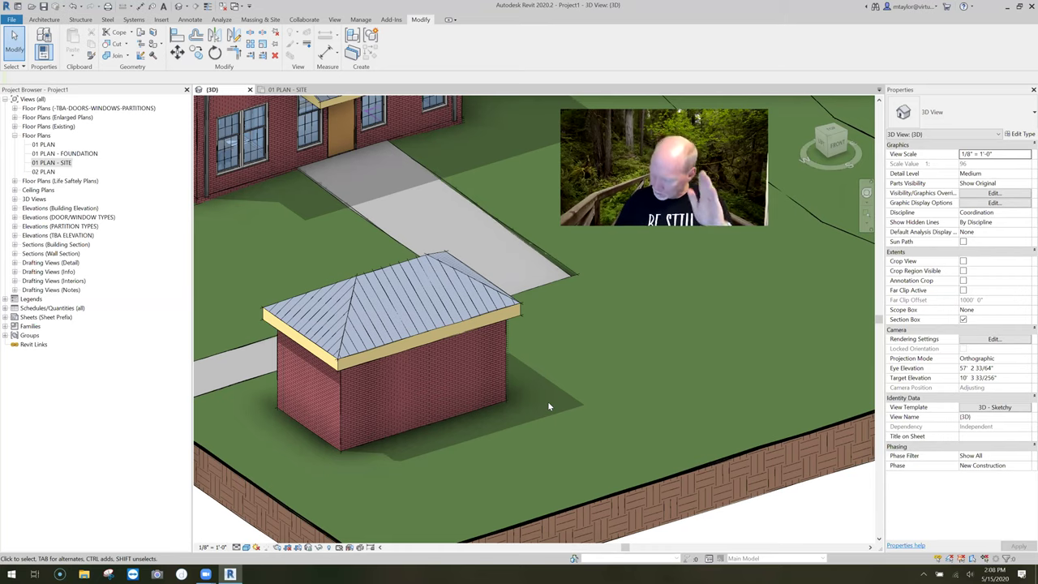
pyautogui.keyDown('shift'); pyautogui.moveTo(400, 450); pyautogui.dragTo(451, 377, button='middle'); pyautogui.keyUp('shift')
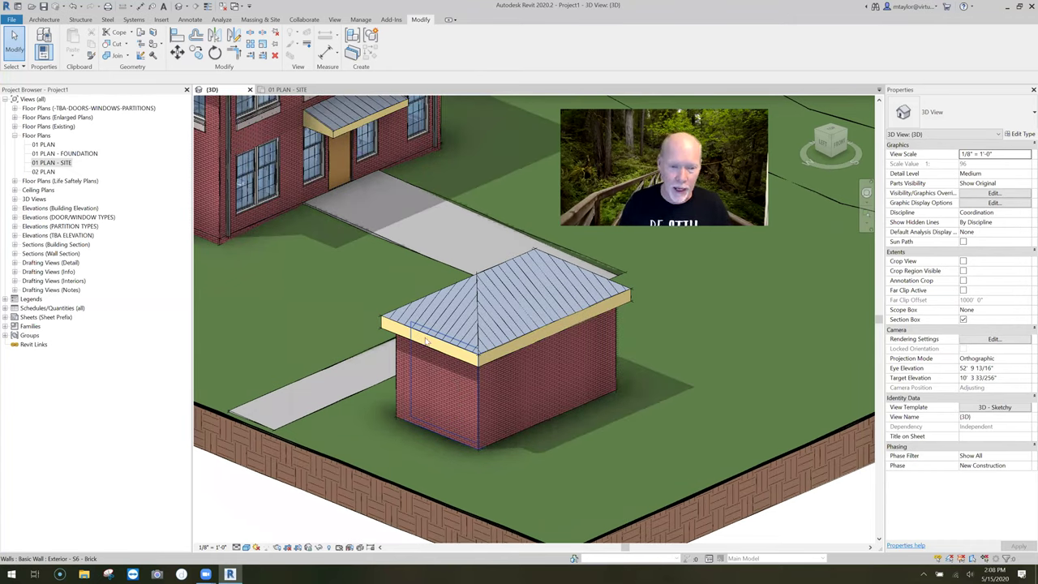
pyautogui.click(490, 339)
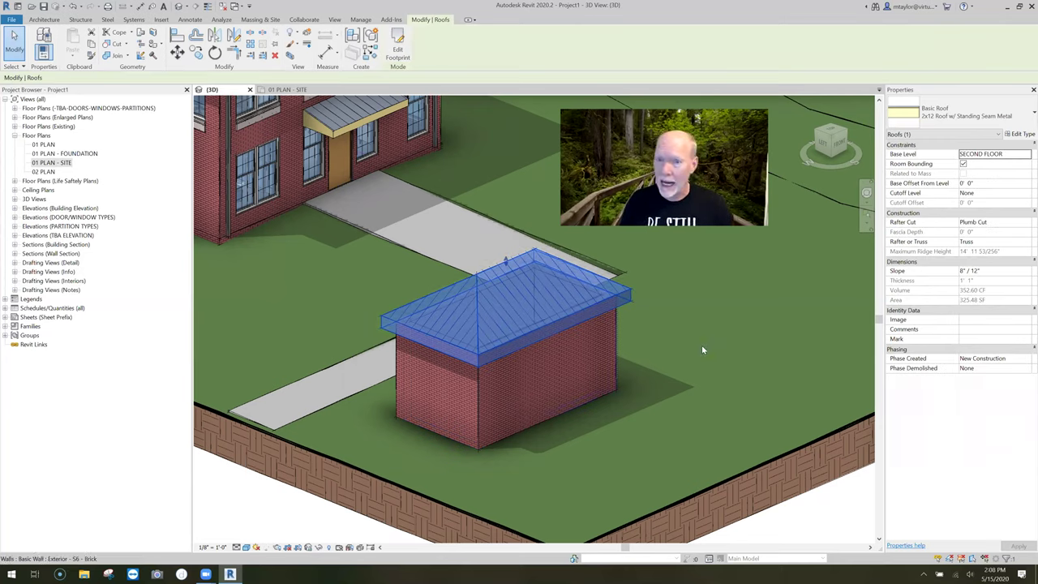
pyautogui.click(397, 45)
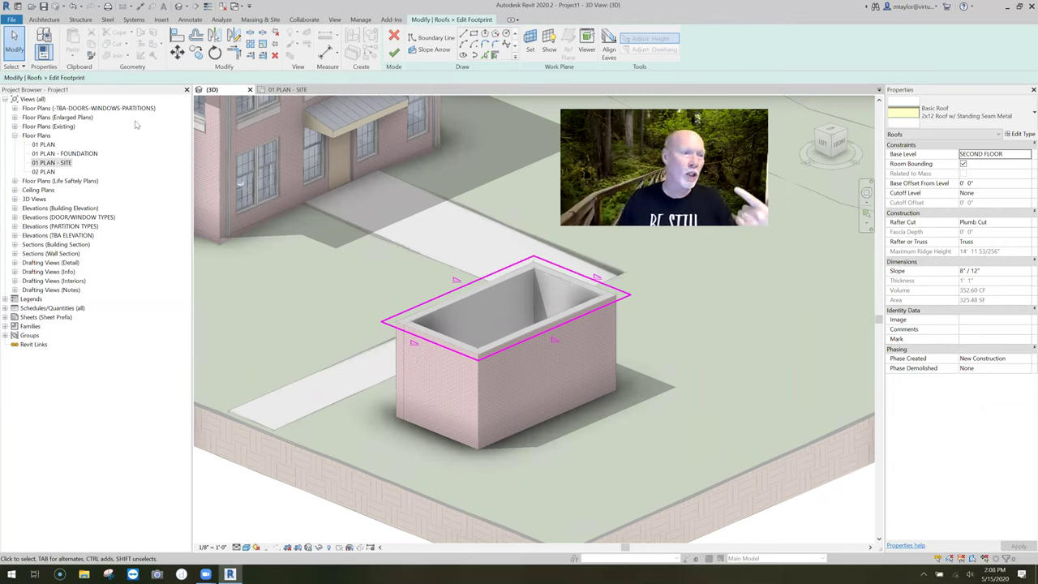
pyautogui.click(433, 340)
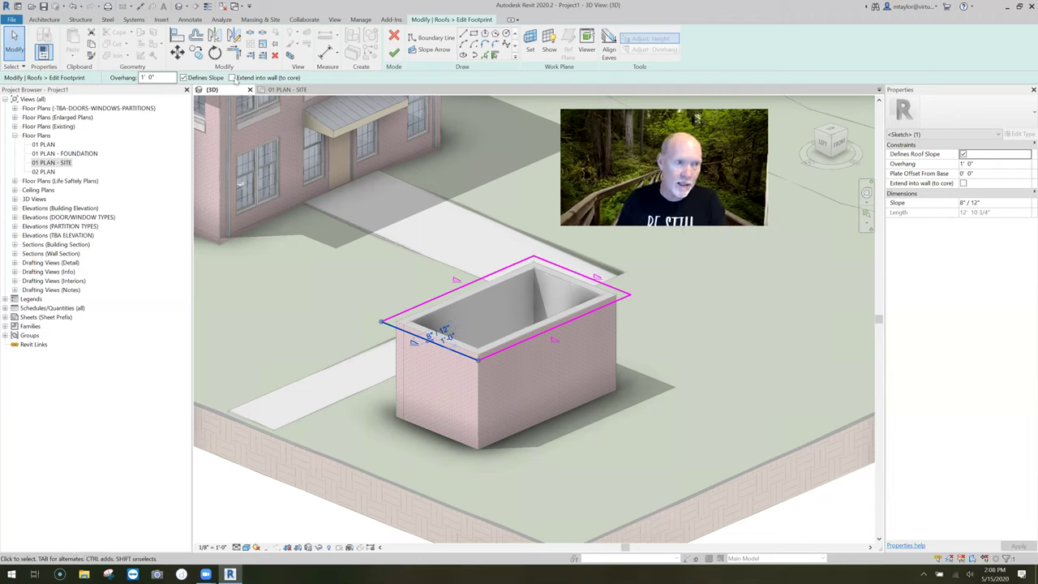
pyautogui.click(210, 77)
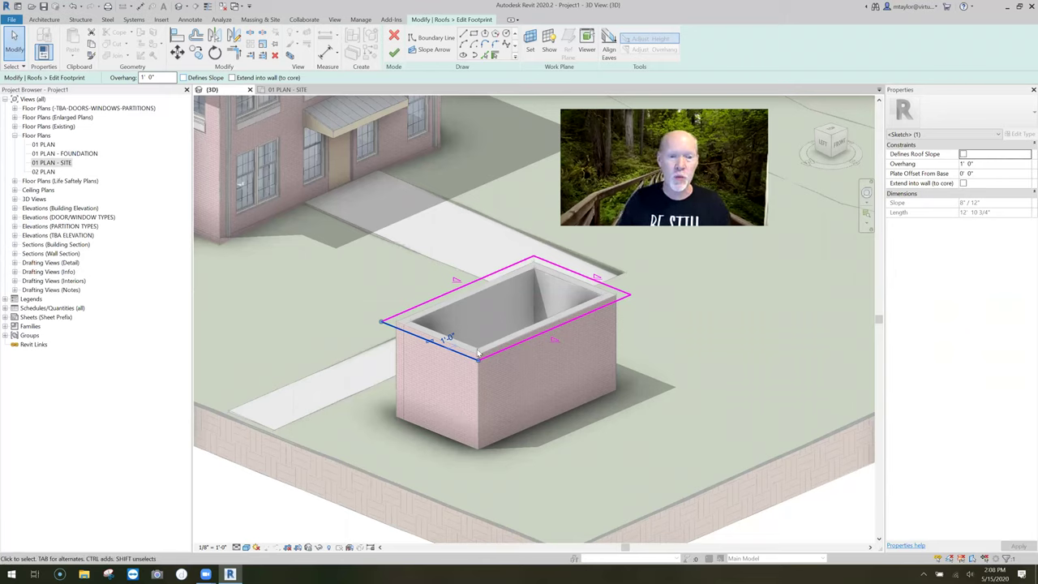
pyautogui.press('Escape')
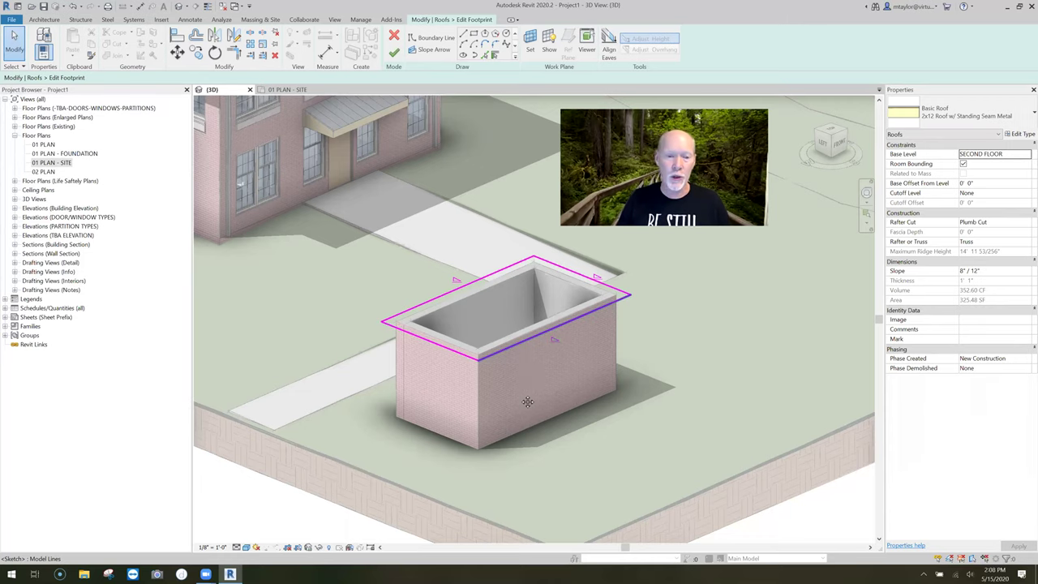
pyautogui.moveTo(428, 277); pyautogui.dragTo(380, 284, button='middle')
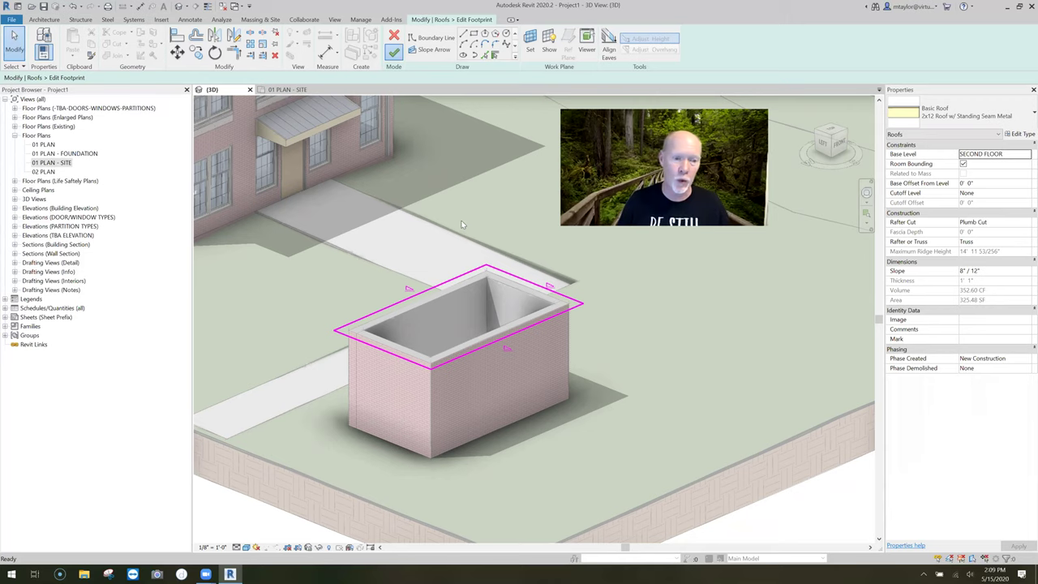
pyautogui.press('Return')
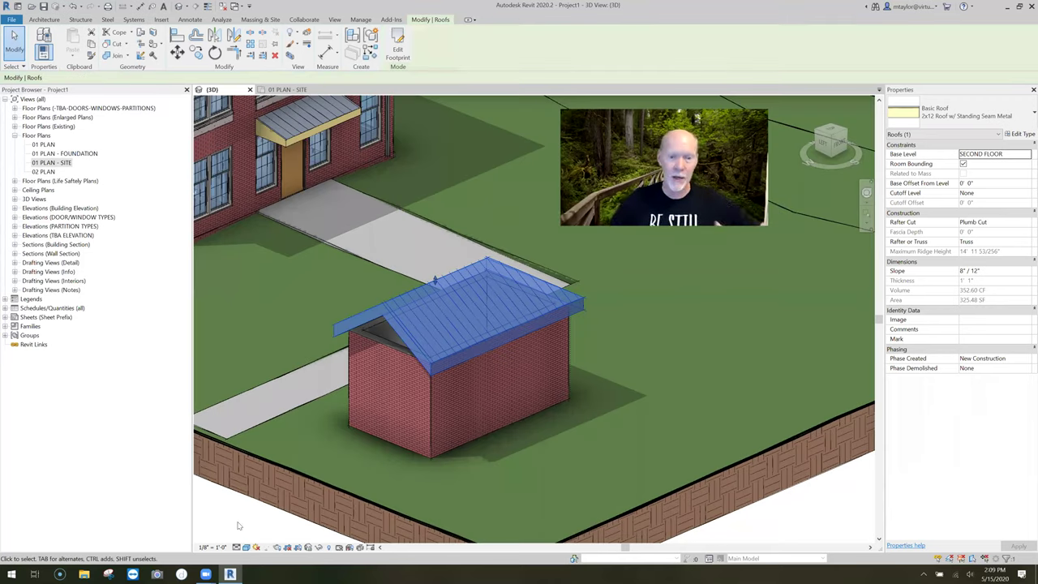
pyautogui.press('Escape')
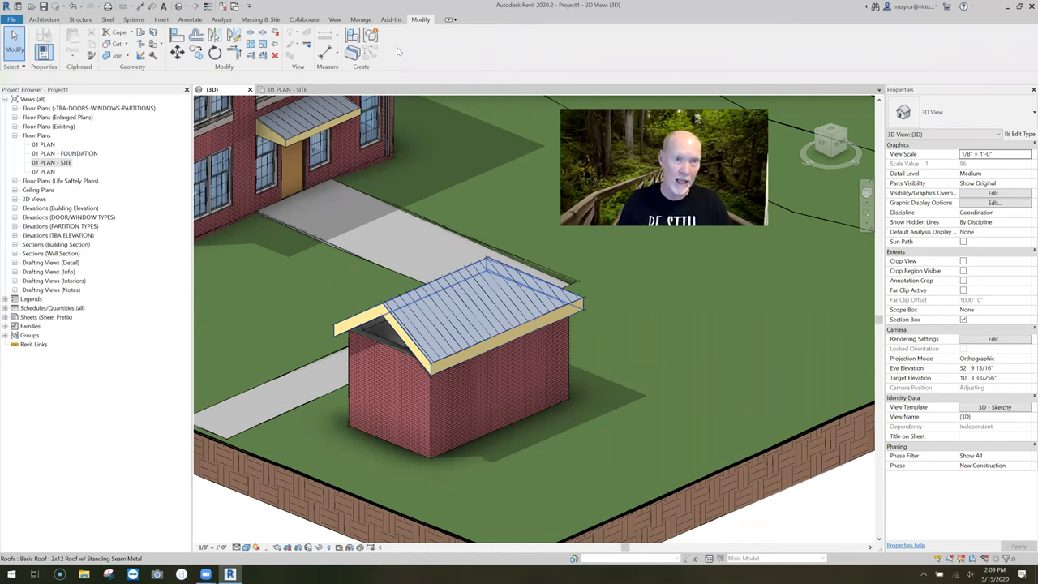
# Set the overhang of the roof's gable-end boundary line to 6" and finish the footprint edit.
pyautogui.click(386, 311)
pyautogui.doubleClick(374, 358)
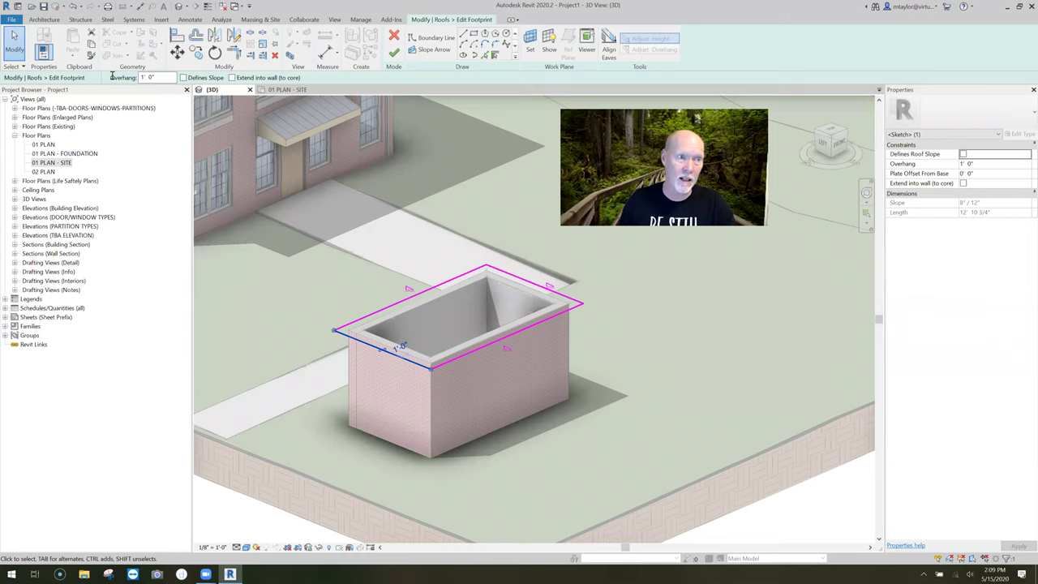
pyautogui.moveTo(156, 77); pyautogui.dragTo(112, 76)
pyautogui.write('6"')
pyautogui.press('Return')
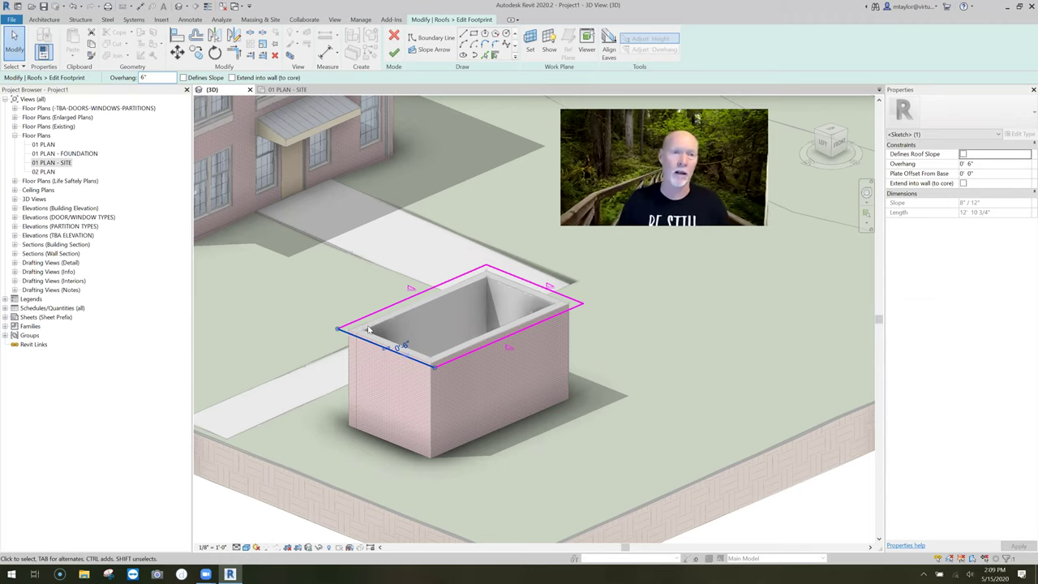
pyautogui.click(393, 52)
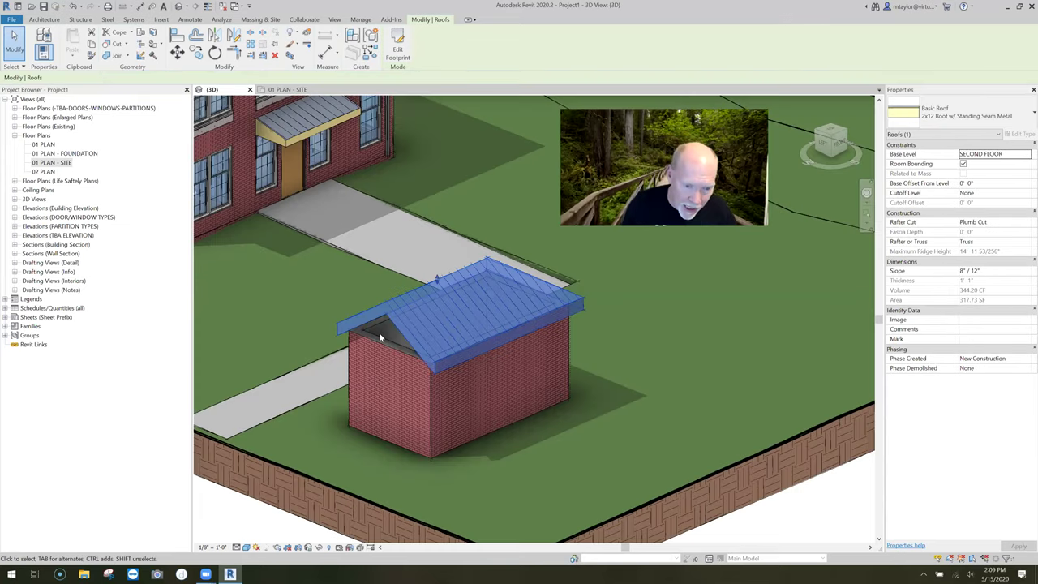
pyautogui.press('Escape')
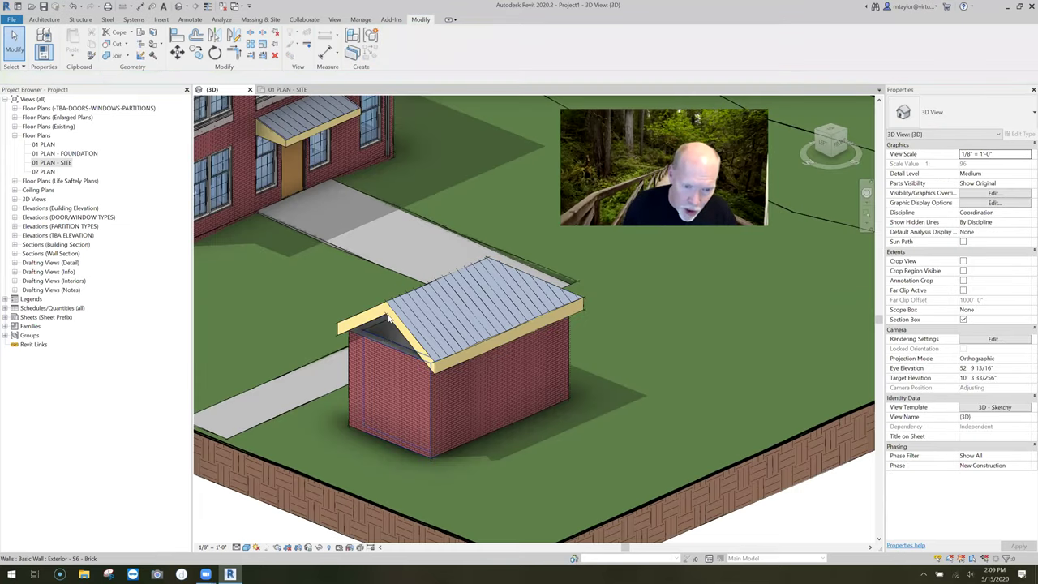
# Attach the top of the brick wall at the gable end to the small building's roof.
pyautogui.scroll(3, 389, 319)
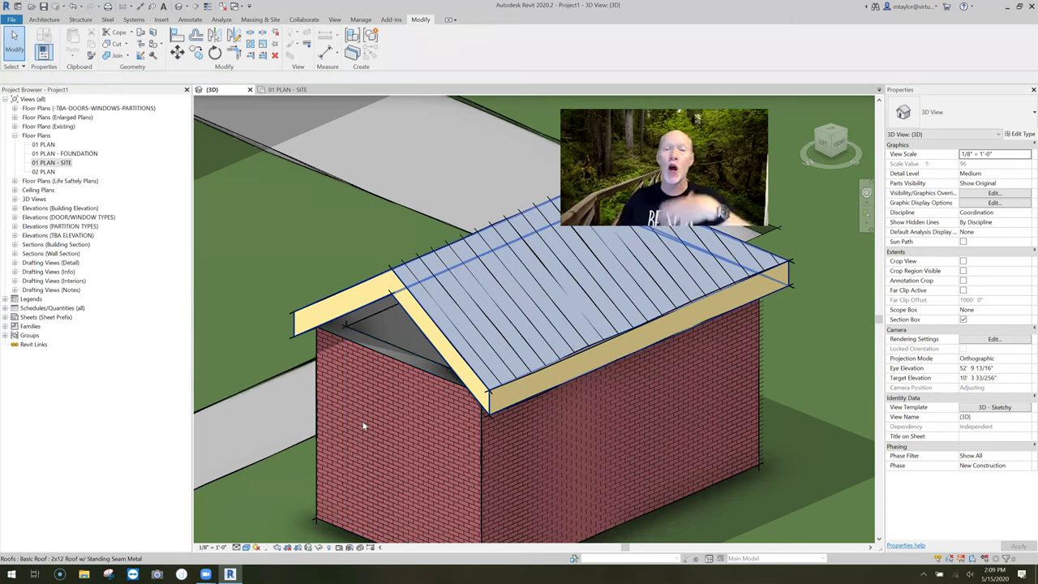
pyautogui.scroll(-2, 363, 426)
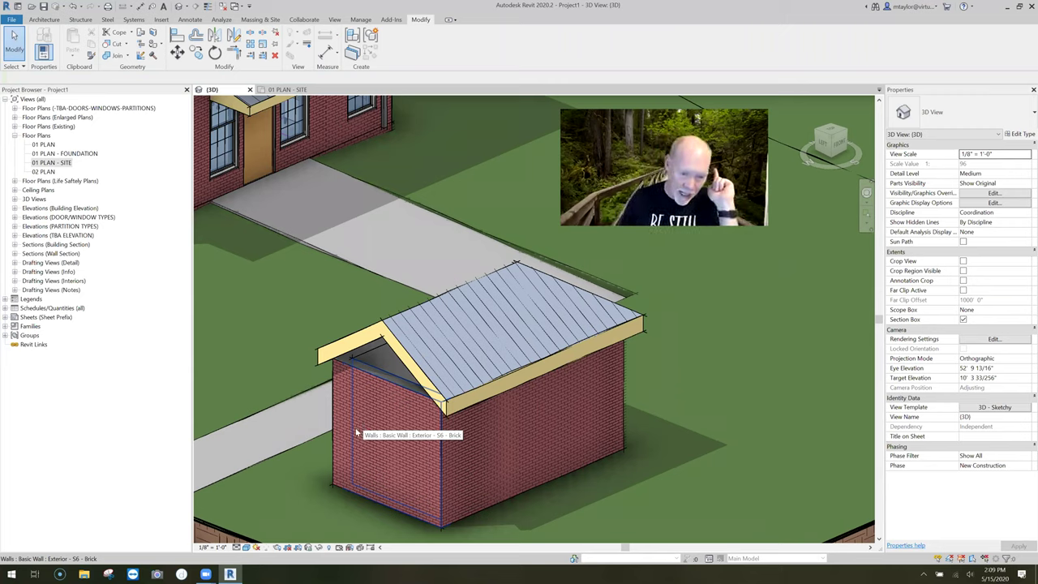
pyautogui.click(382, 422)
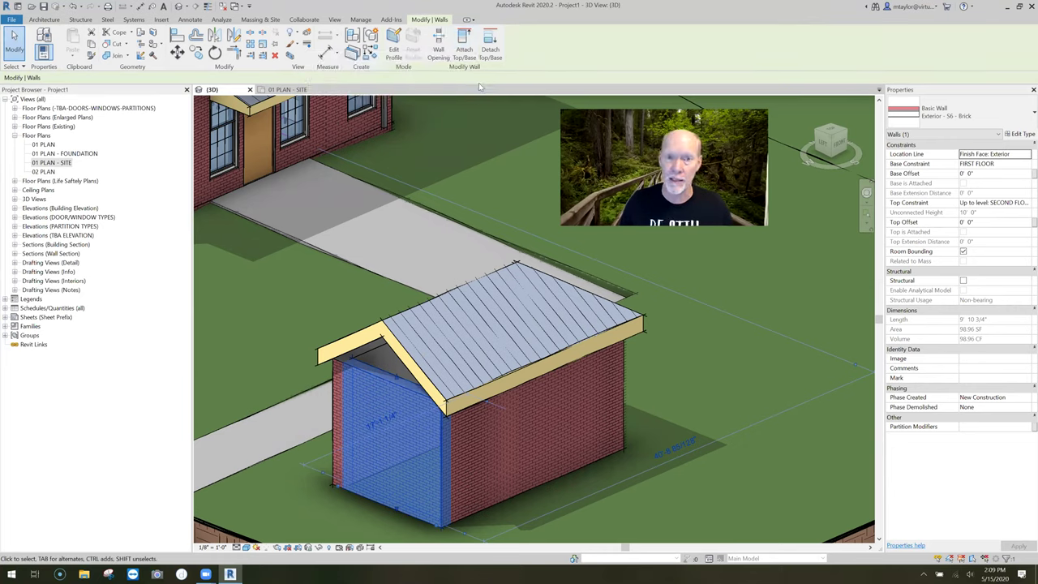
pyautogui.click(469, 49)
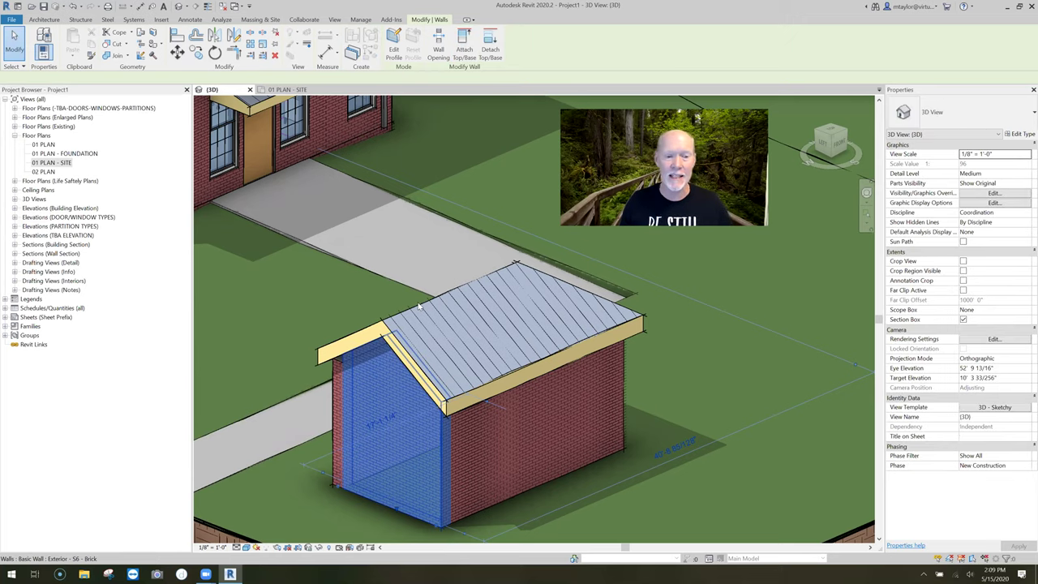
pyautogui.click(393, 367)
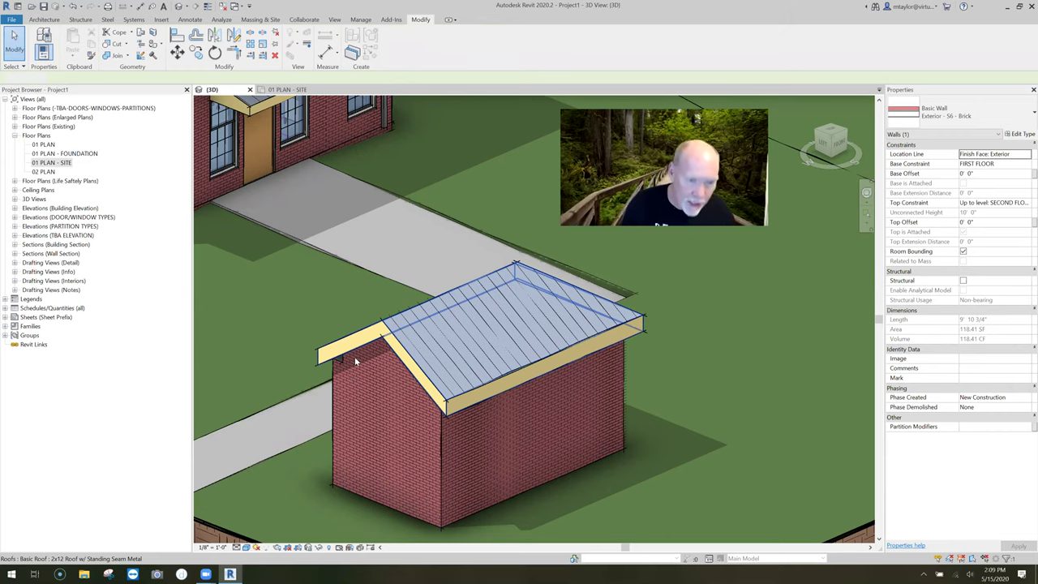
# Attach the top of the small building's 18' north wall to the roof.
pyautogui.scroll(3, 348, 343)
pyautogui.click(324, 353)
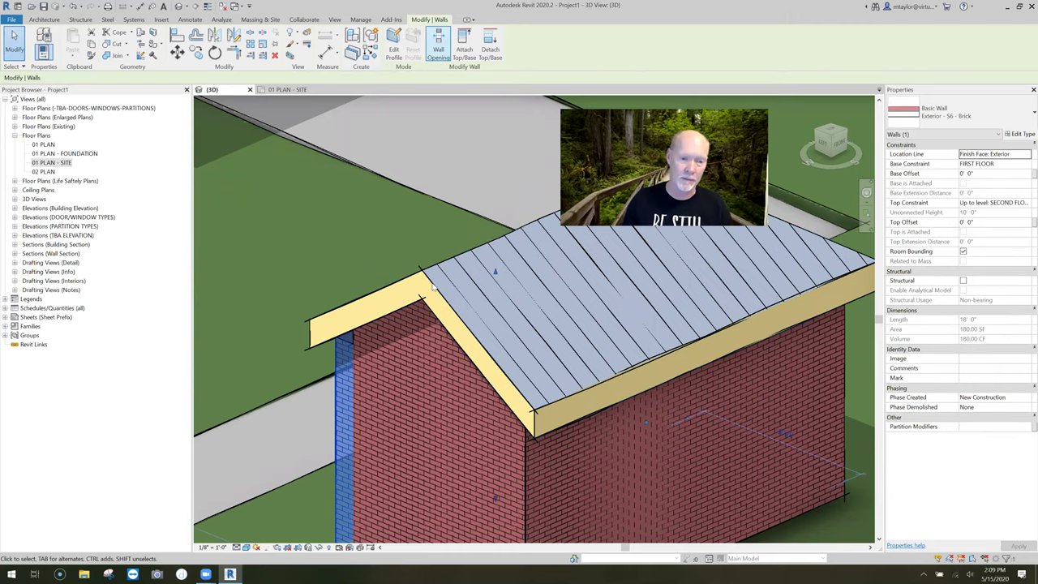
pyautogui.scroll(-4, 510, 426)
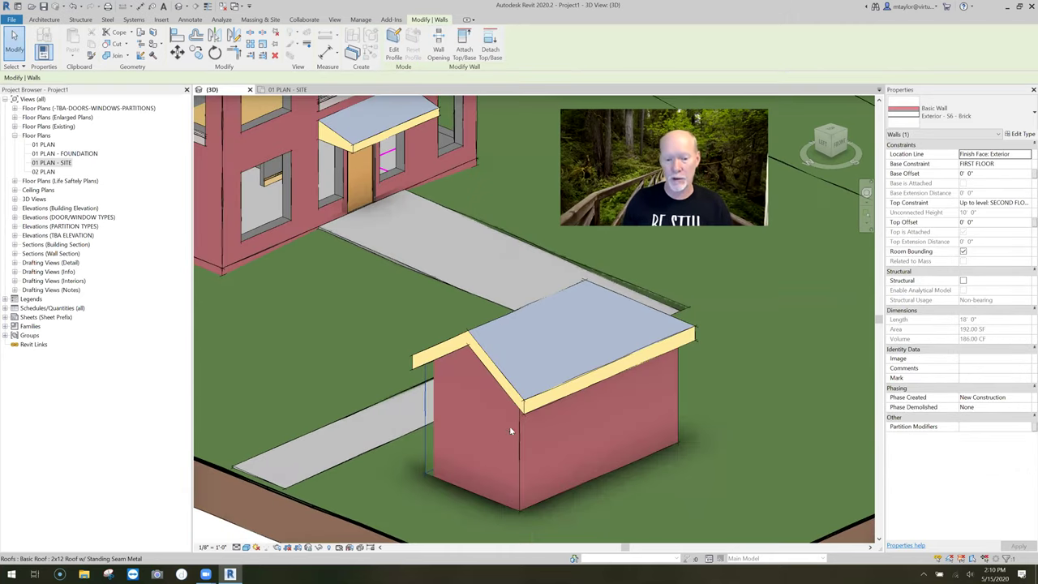
pyautogui.scroll(-2, 503, 435)
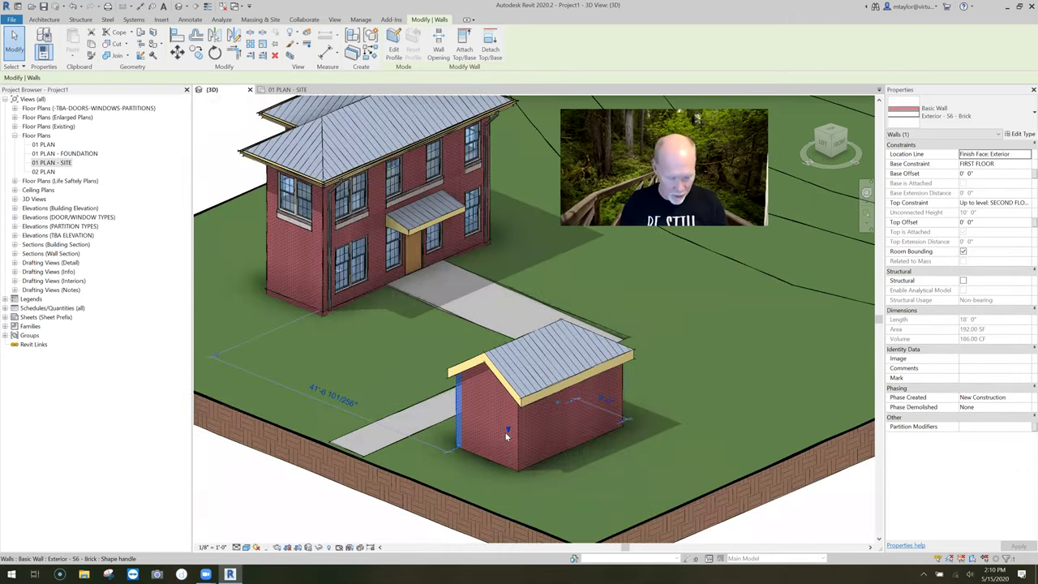
pyautogui.press('Escape')
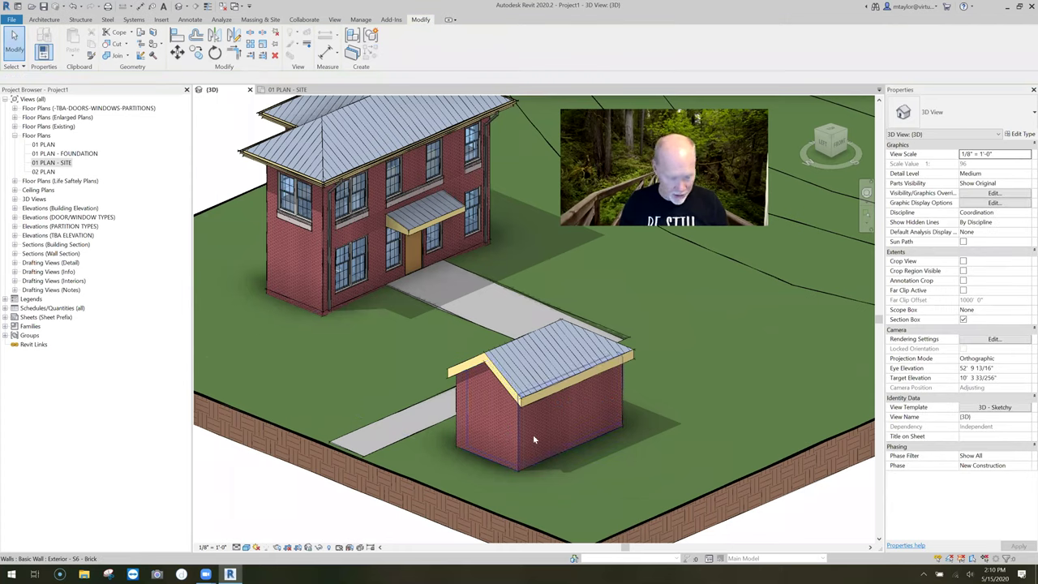
# Select the connected chain of all four brick walls of the small building.
pyautogui.press('Tab')
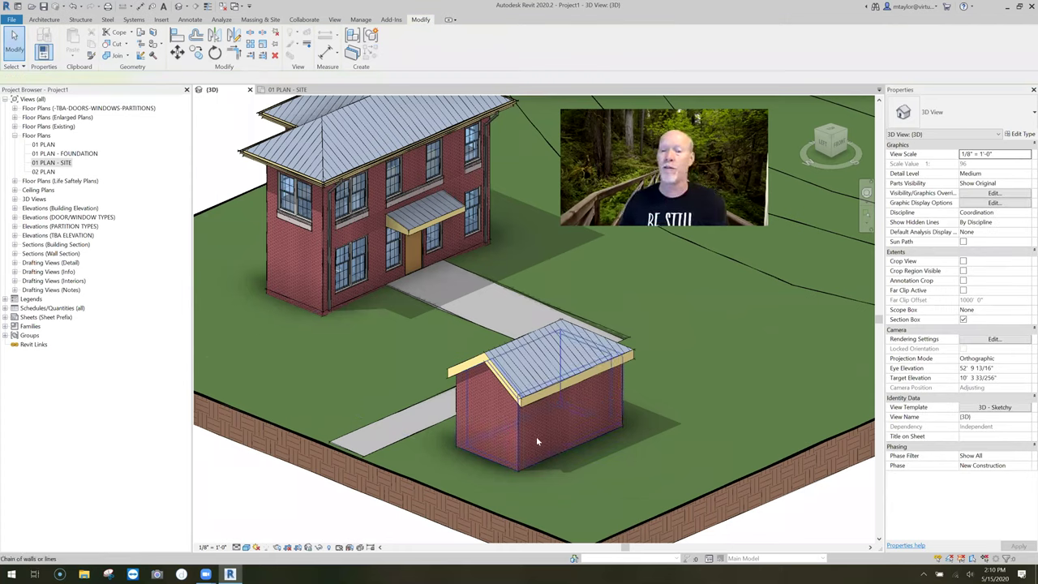
pyautogui.click(536, 435)
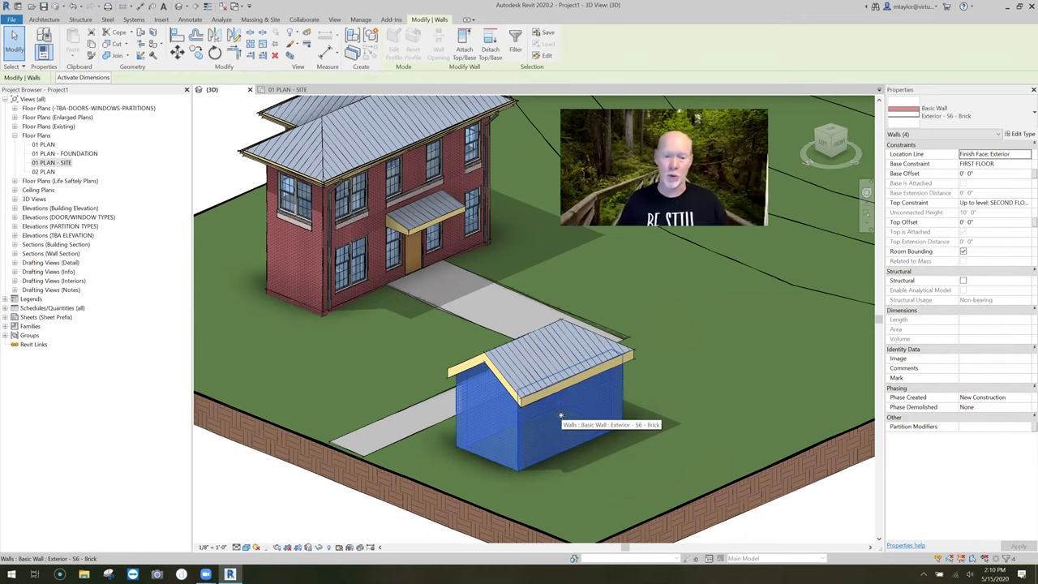
pyautogui.scroll(-2, 465, 384)
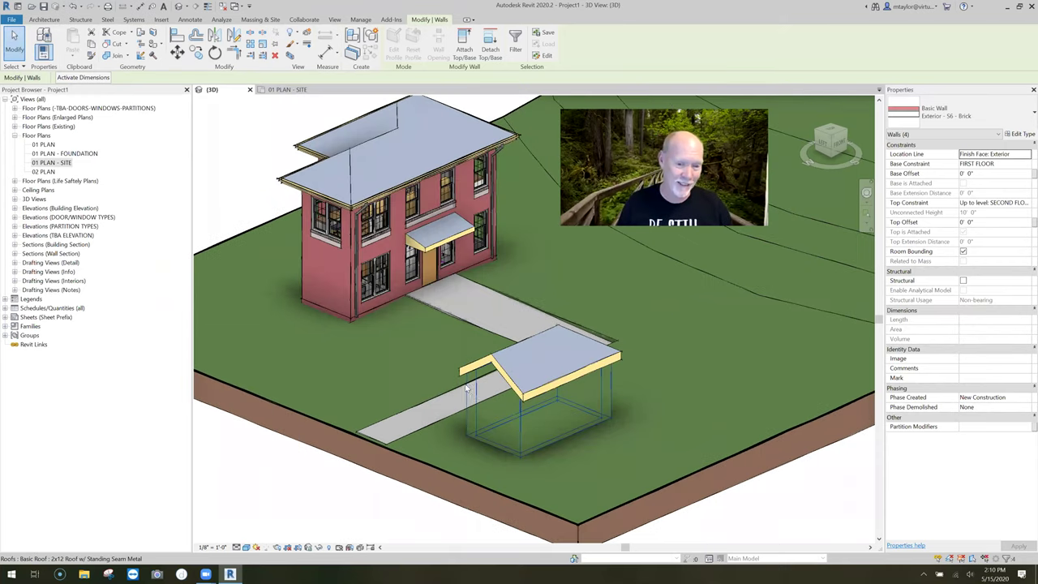
# Set the base offset of the small building's roof to 40' above the second floor level.
pyautogui.moveTo(613, 371); pyautogui.dragTo(562, 394, button='middle')
pyautogui.click(560, 391)
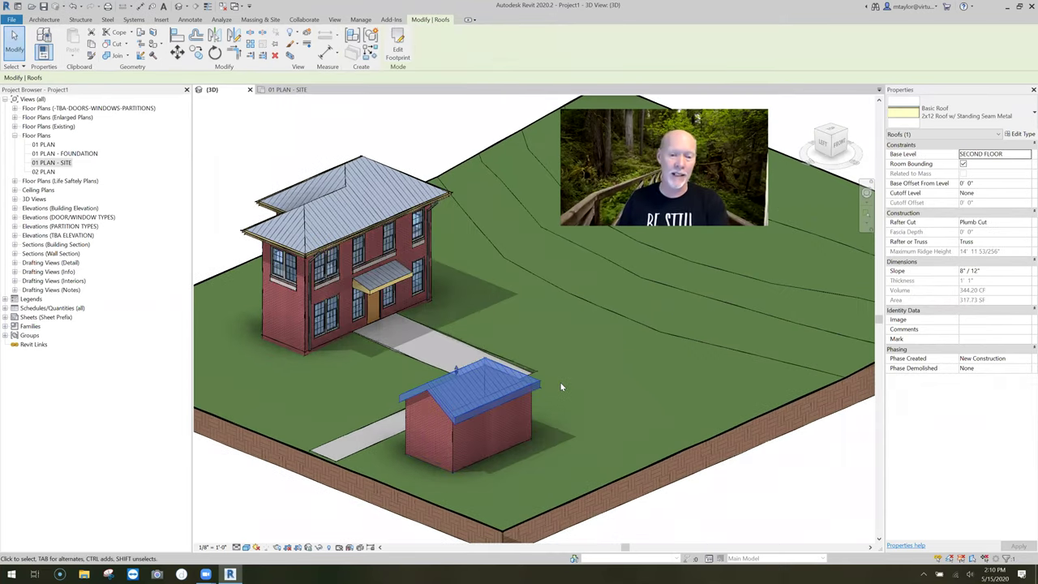
pyautogui.click(975, 185)
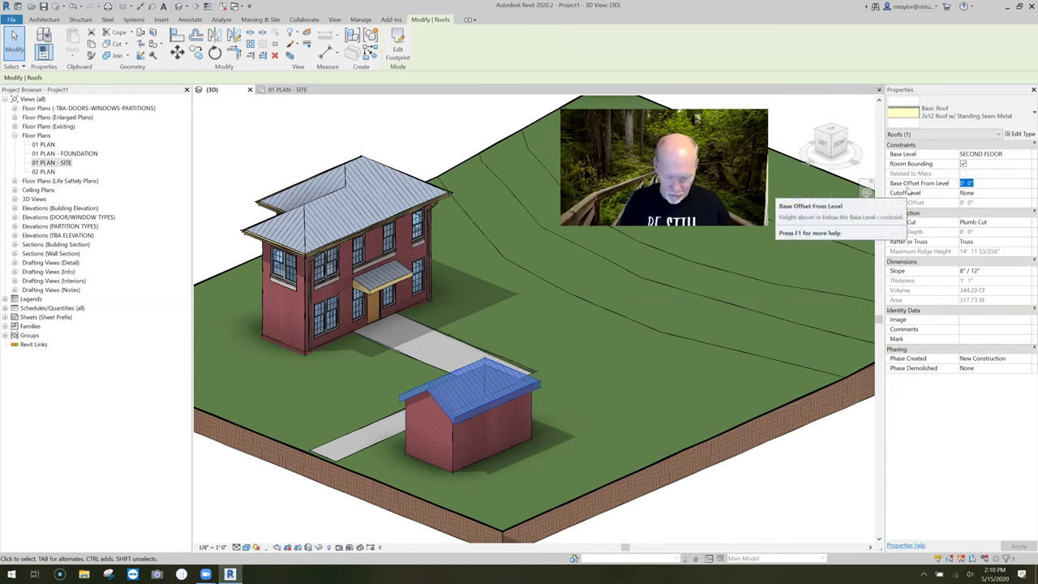
pyautogui.write('40')
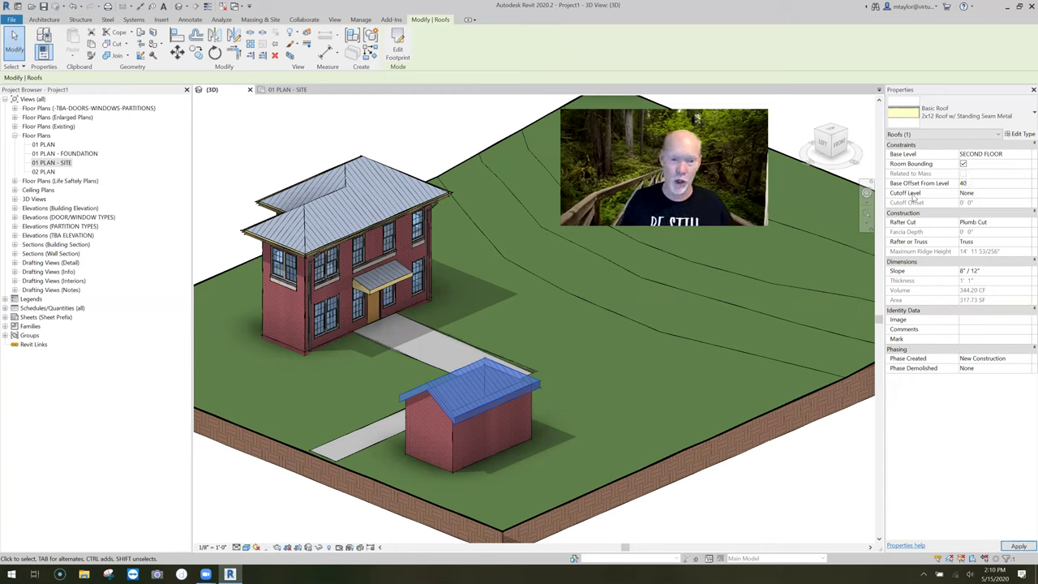
pyautogui.press('Return')
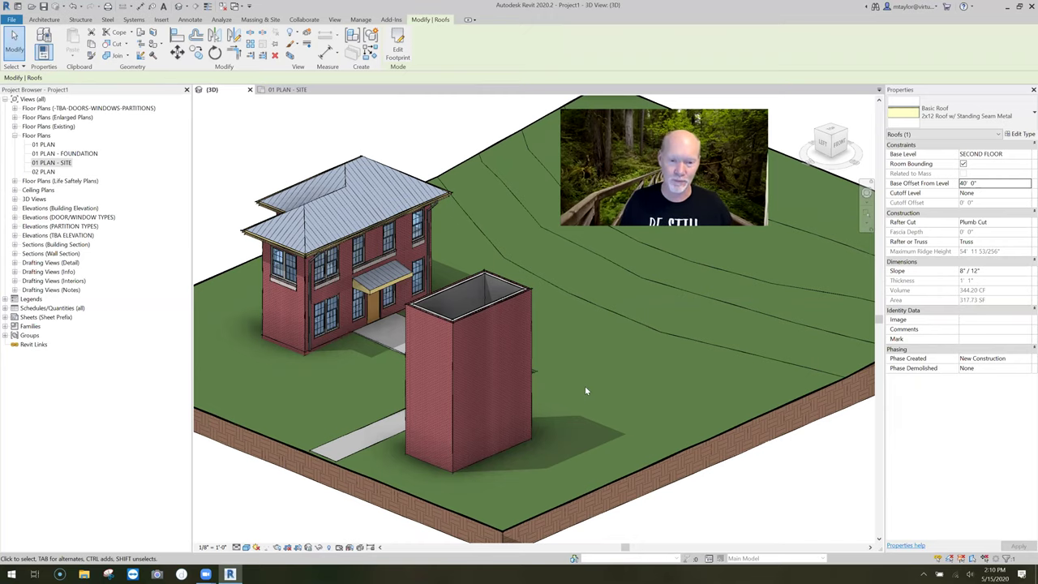
# Reveal the hidden section box and stretch its top upward well above the raised small building, leaving room for the roof.
pyautogui.scroll(-3, 587, 383)
pyautogui.scroll(-1, 498, 397)
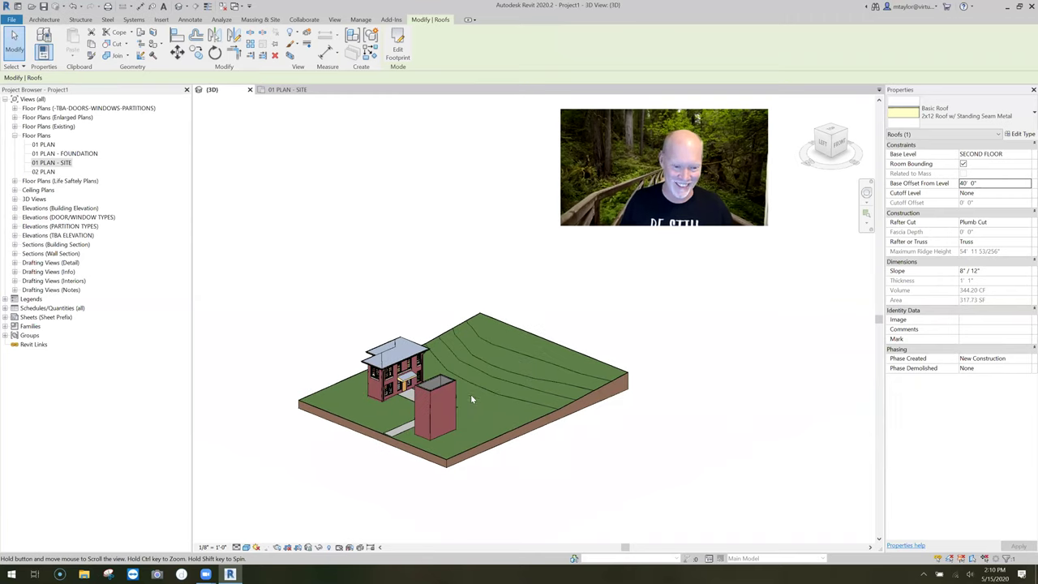
pyautogui.scroll(-2, 470, 394)
pyautogui.scroll(2, 468, 396)
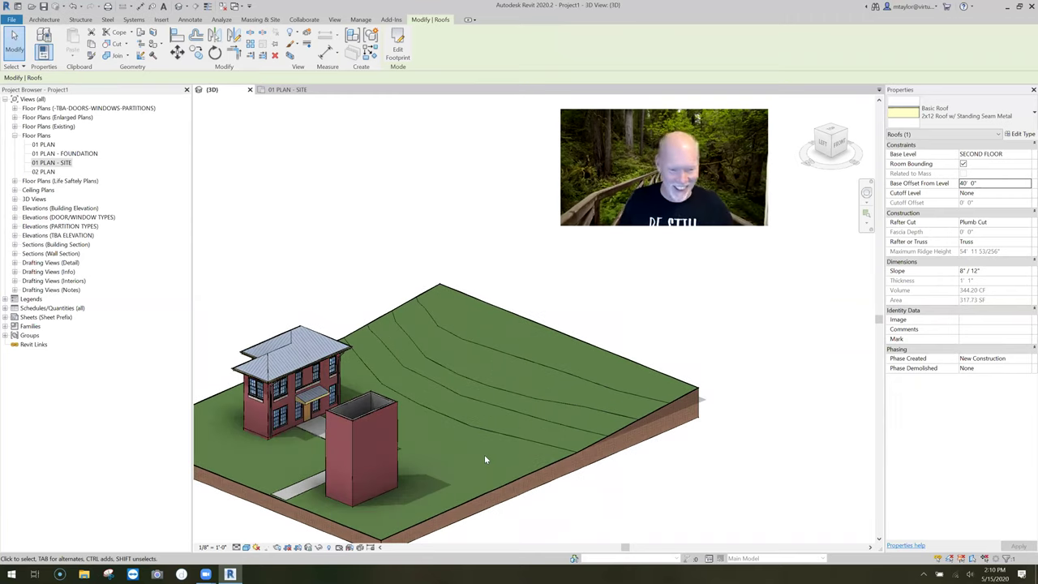
pyautogui.moveTo(524, 422); pyautogui.dragTo(516, 416, button='middle')
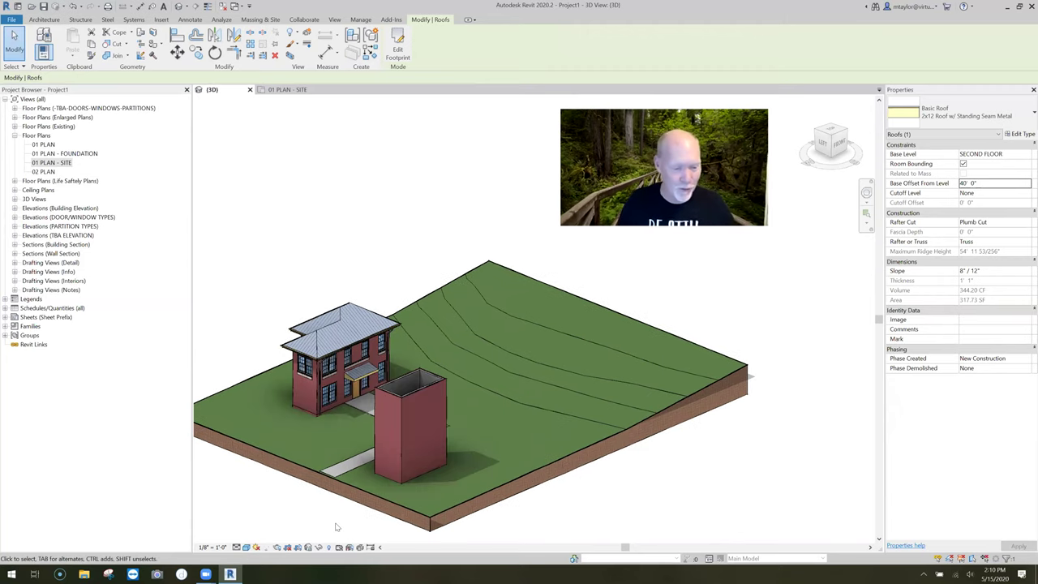
pyautogui.click(329, 548)
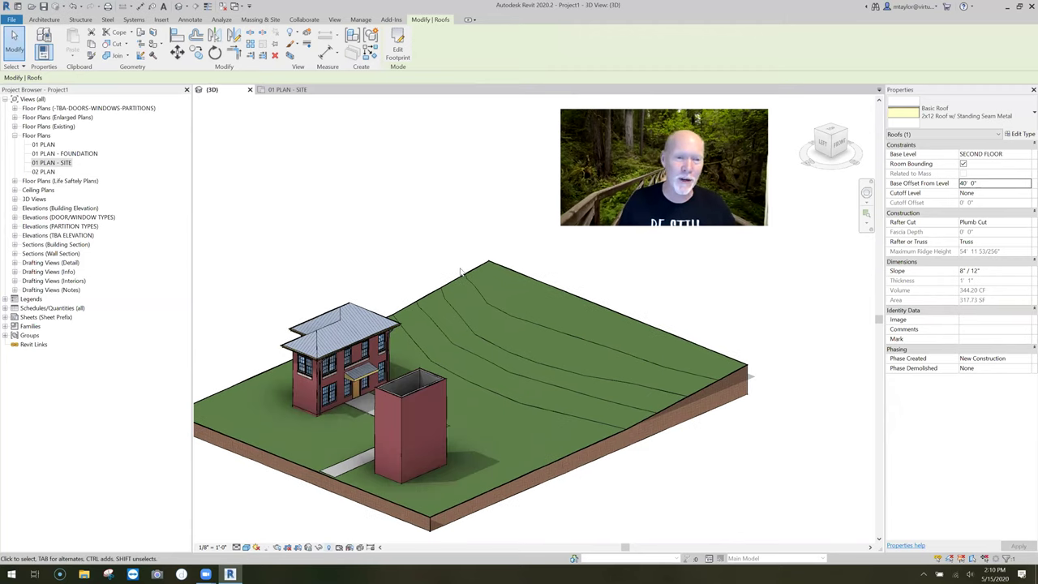
pyautogui.click(475, 294)
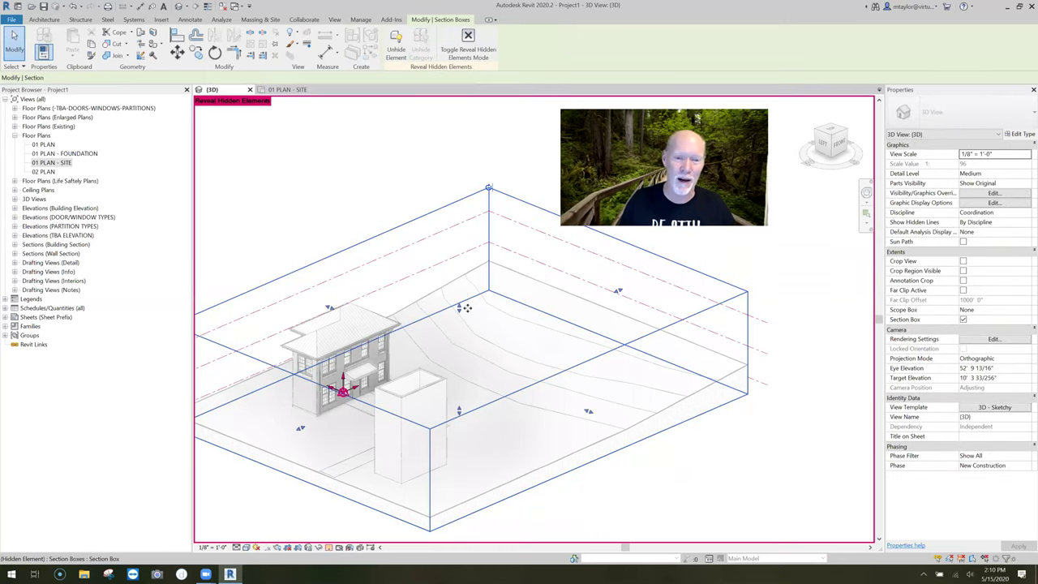
pyautogui.scroll(-3, 465, 308)
pyautogui.moveTo(467, 201); pyautogui.dragTo(468, 195)
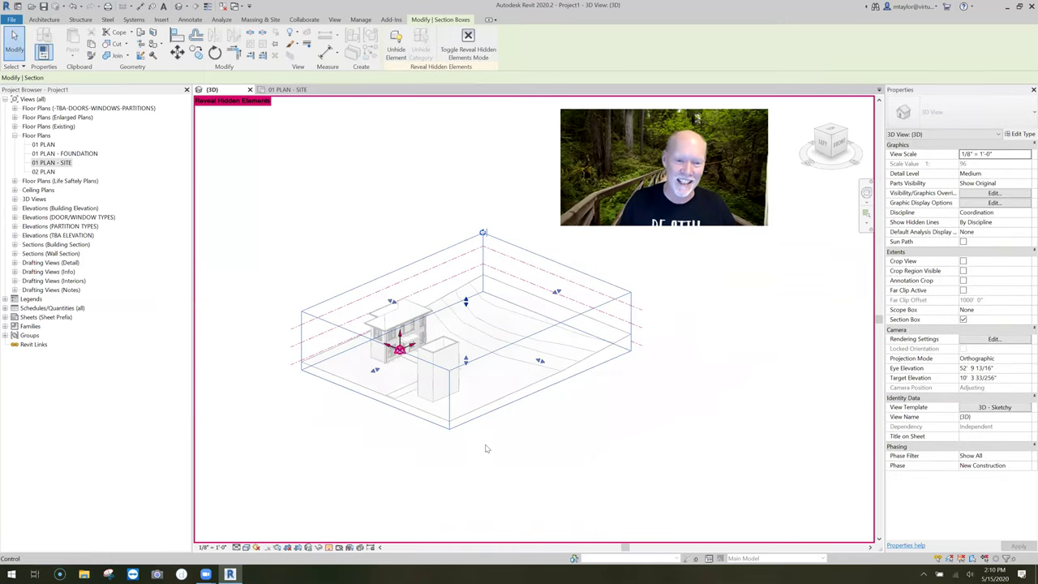
pyautogui.click(330, 548)
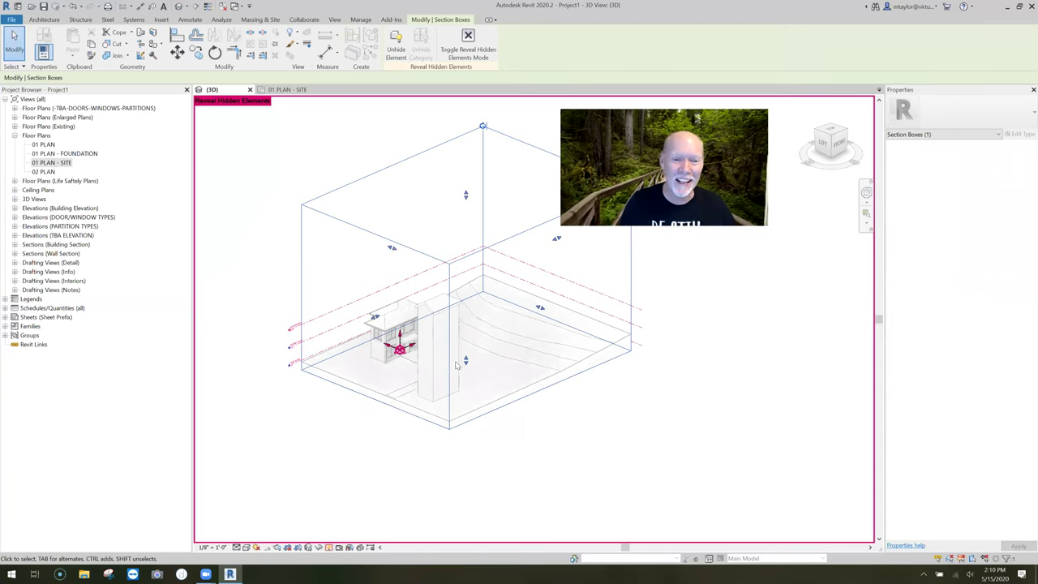
# Set the base offset of the small building's roof back to 0' 0" and deselect the roof.
pyautogui.scroll(5, 503, 364)
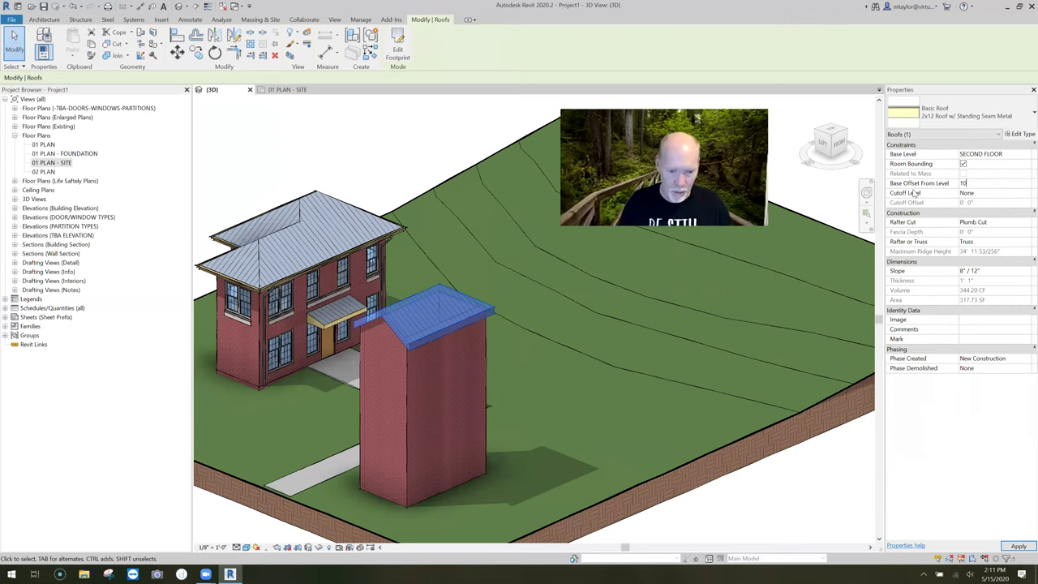
pyautogui.keyDown('shift'); pyautogui.moveTo(554, 428); pyautogui.dragTo(528, 403, button='middle'); pyautogui.keyUp('shift')
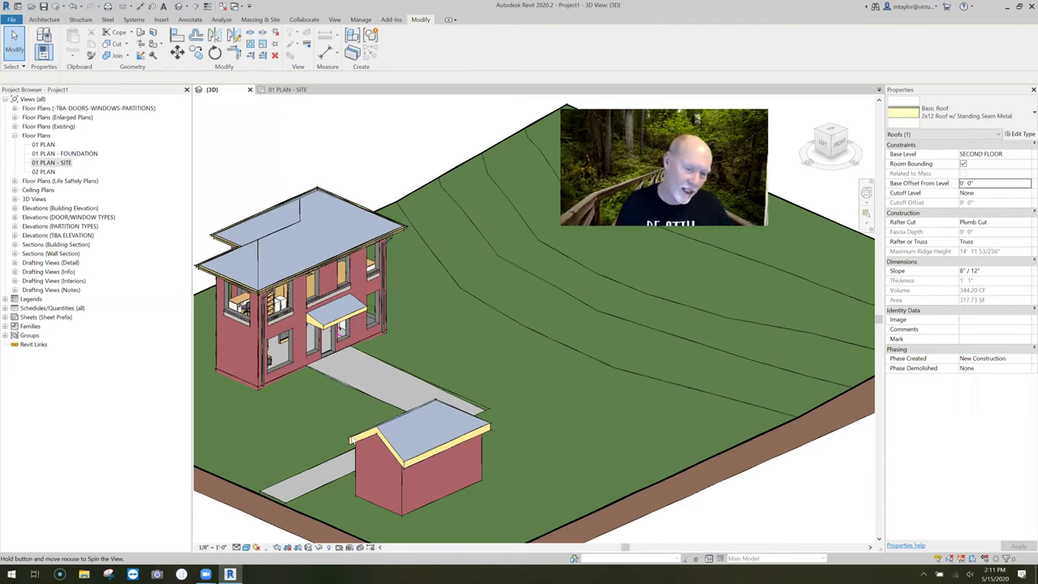
pyautogui.press('Escape')
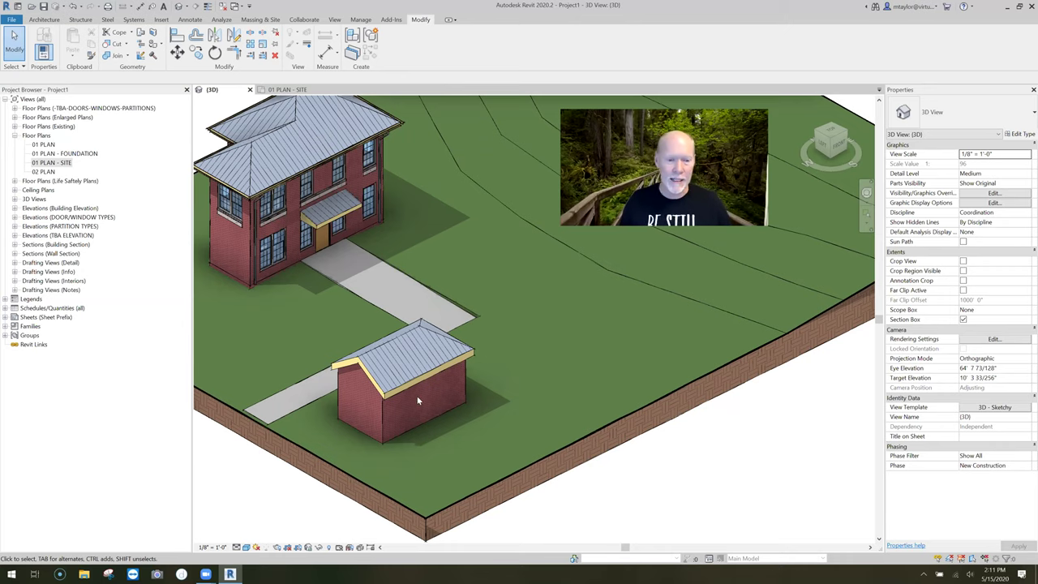
# Place a 3'-0" x 6'-4" First Floor double hung window near the middle of the small building's long front brick wall.
pyautogui.scroll(3, 421, 391)
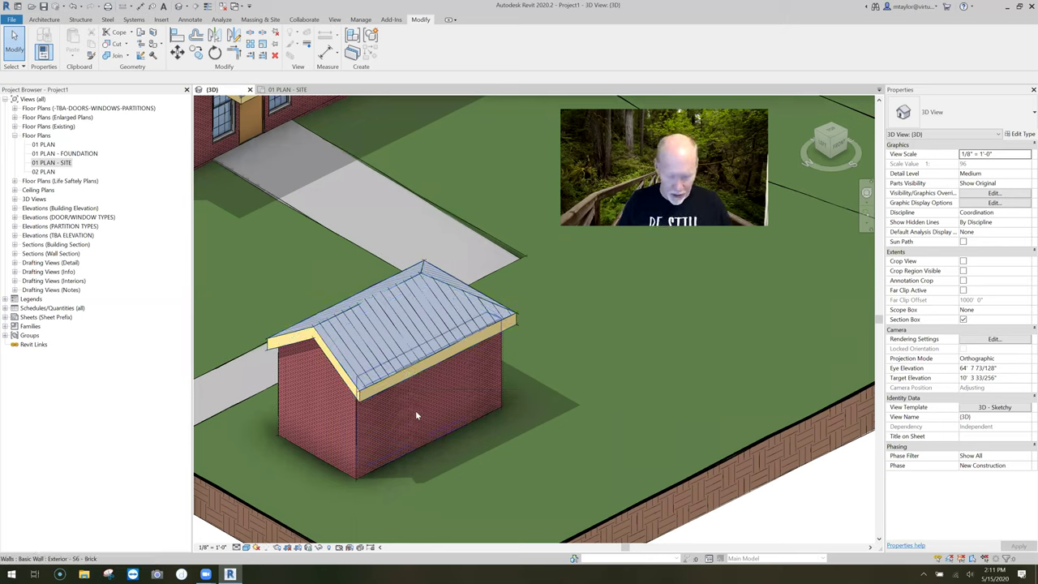
pyautogui.press('w')
pyautogui.press('n')
pyautogui.click(427, 408)
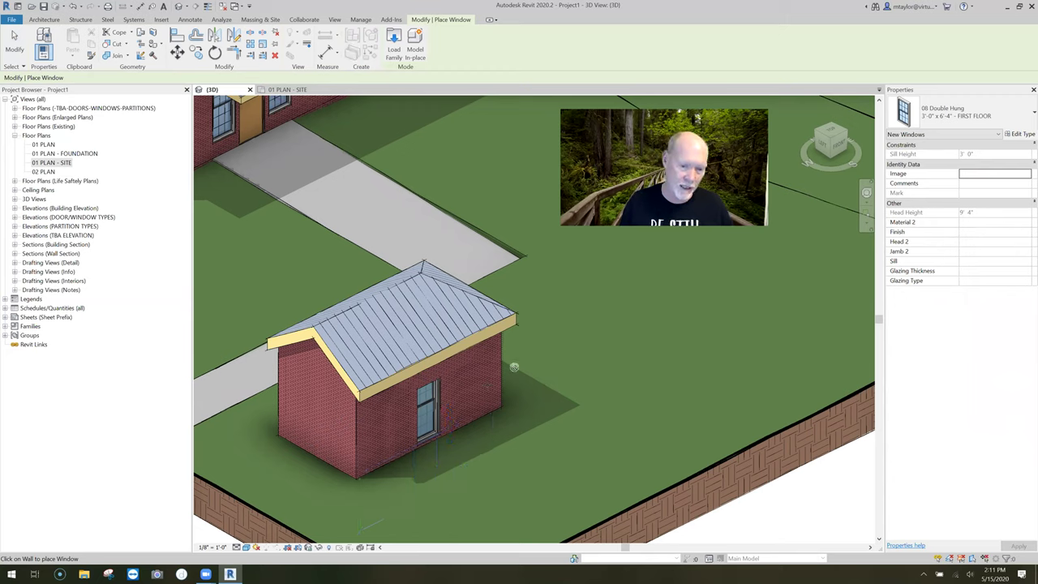
pyautogui.press('Escape')
pyautogui.press('Escape')
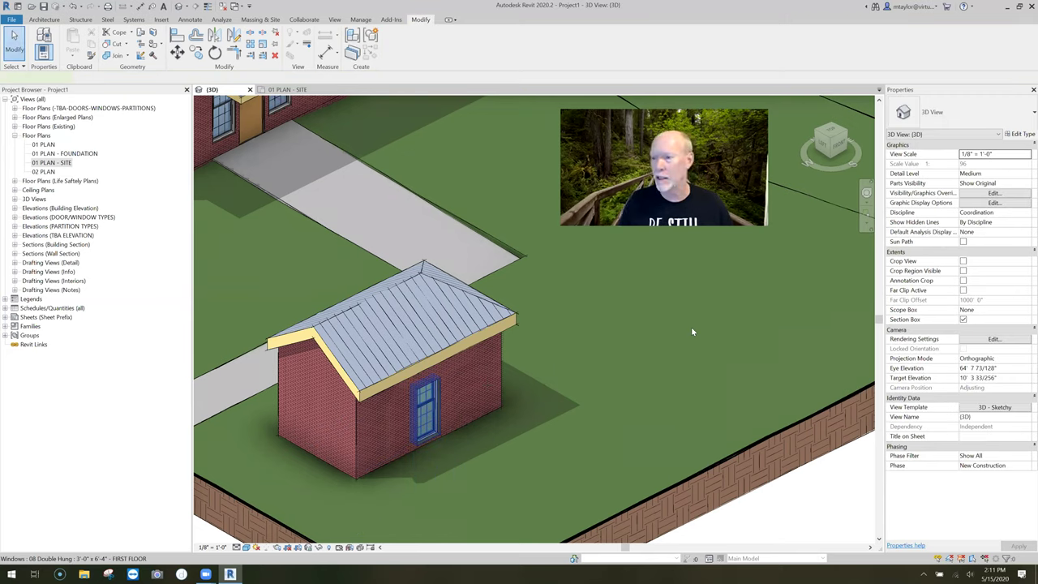
# Set the sill height of the small building's new window to 2' 0".
pyautogui.click(428, 408)
pyautogui.moveTo(997, 164); pyautogui.dragTo(929, 169)
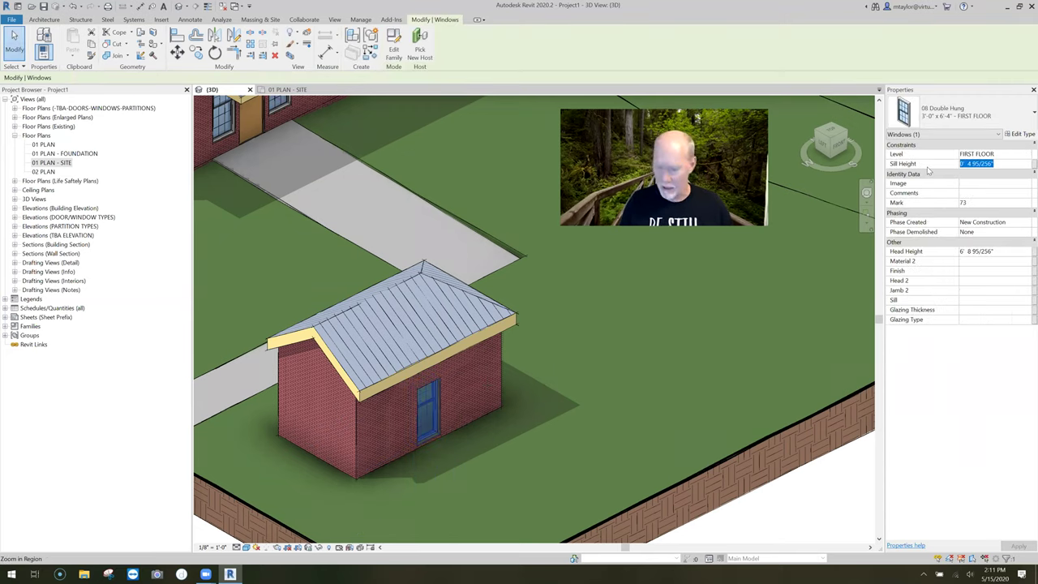
pyautogui.write('1')
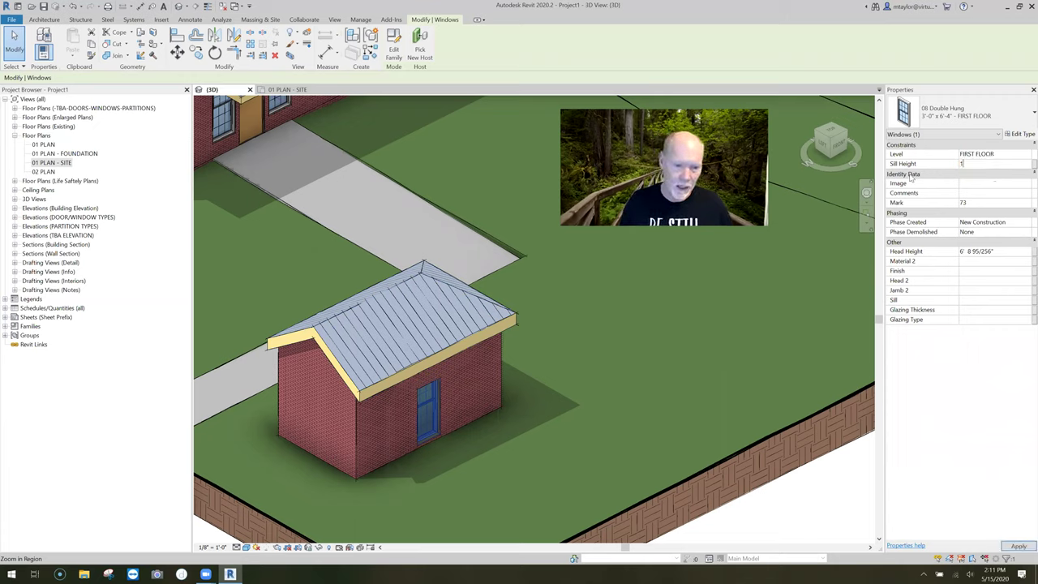
pyautogui.press('Return')
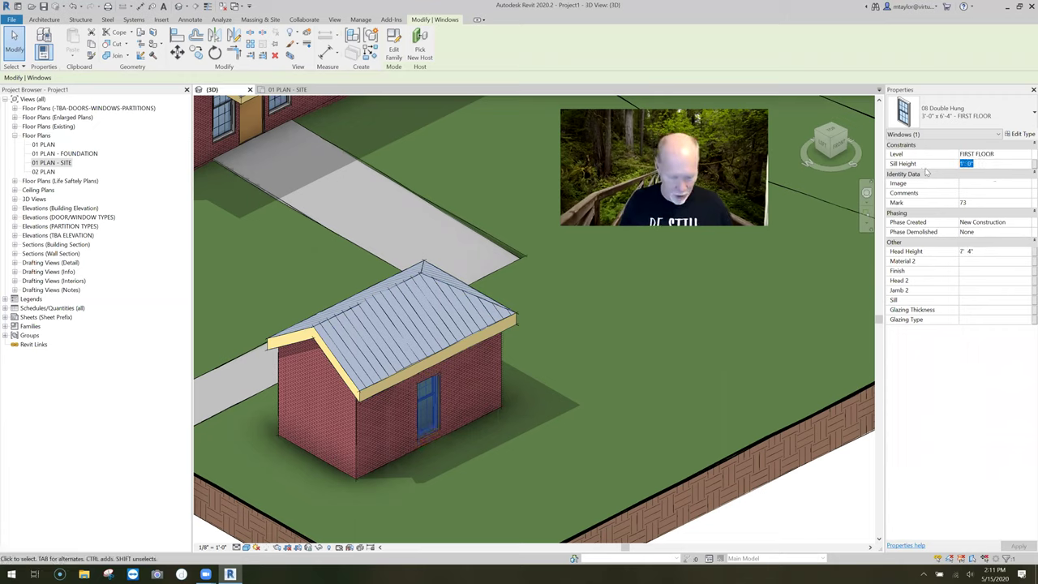
pyautogui.write('2')
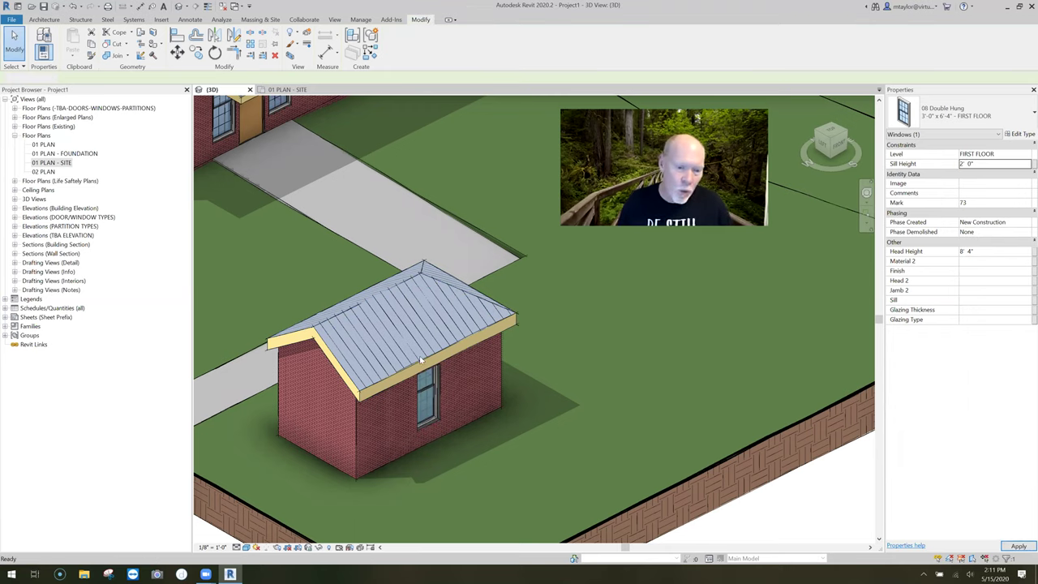
pyautogui.click(578, 381)
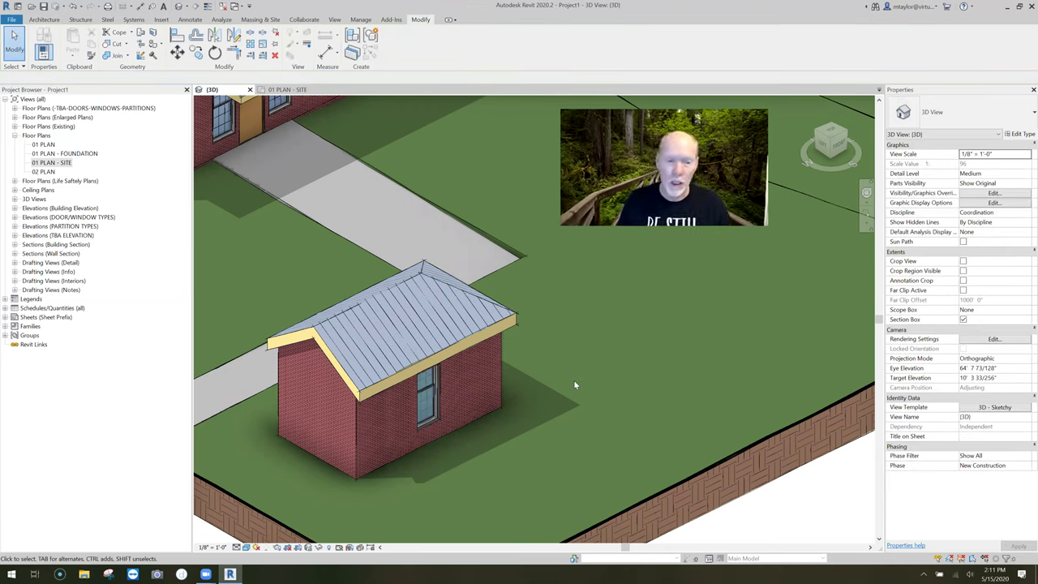
# In the small roof's footprint sketch, split the boundary line above the window at two points and delete the middle segment, about 7' 6" long.
pyautogui.click(390, 379)
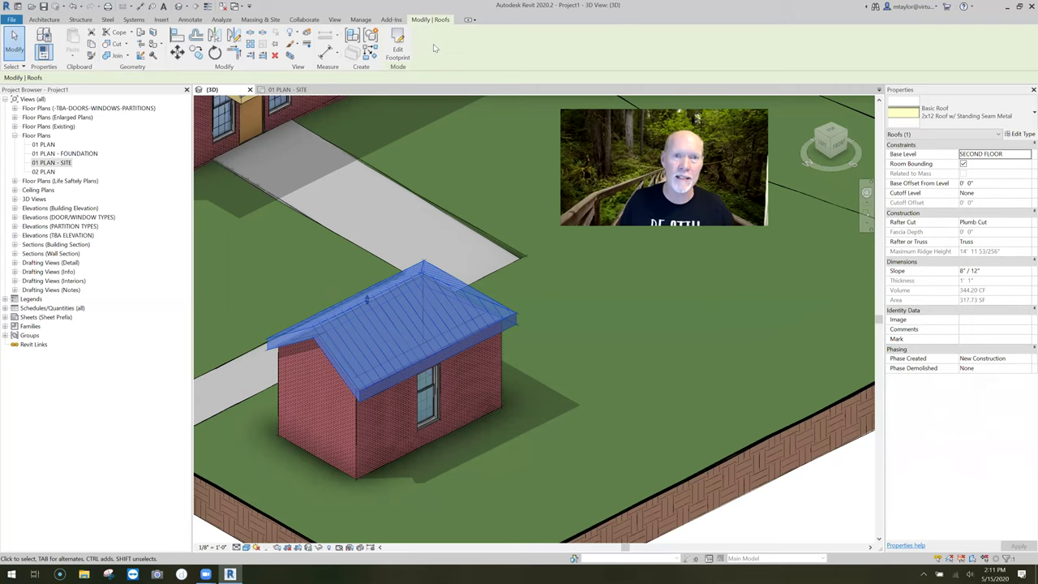
pyautogui.click(397, 45)
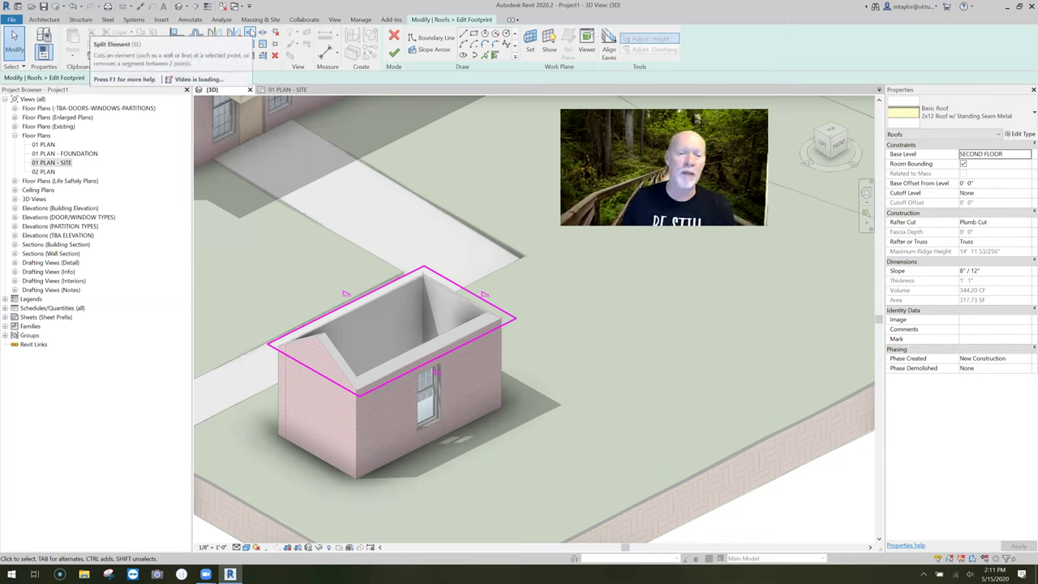
pyautogui.click(411, 368)
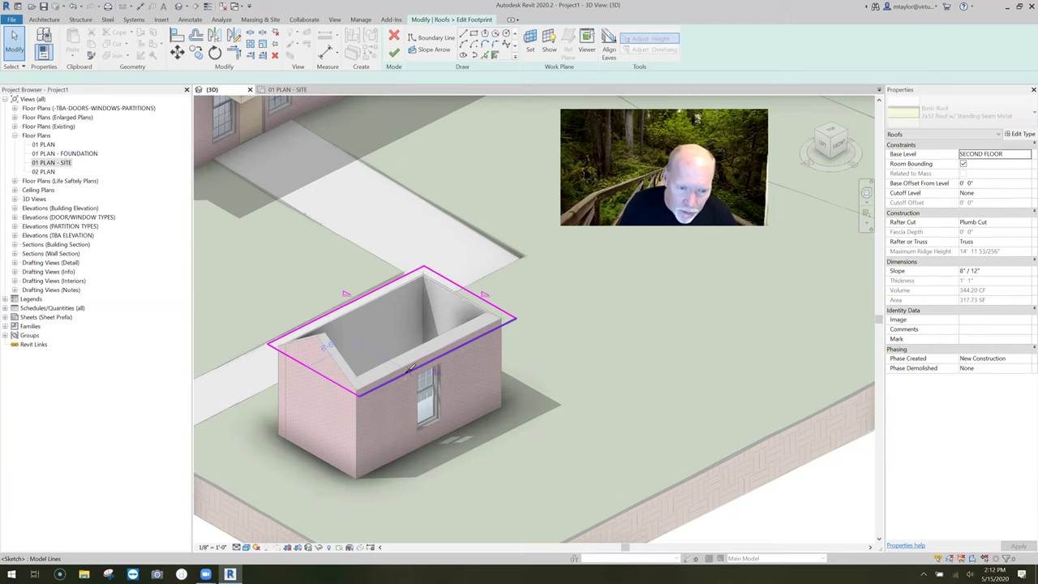
pyautogui.press('s')
pyautogui.press('l')
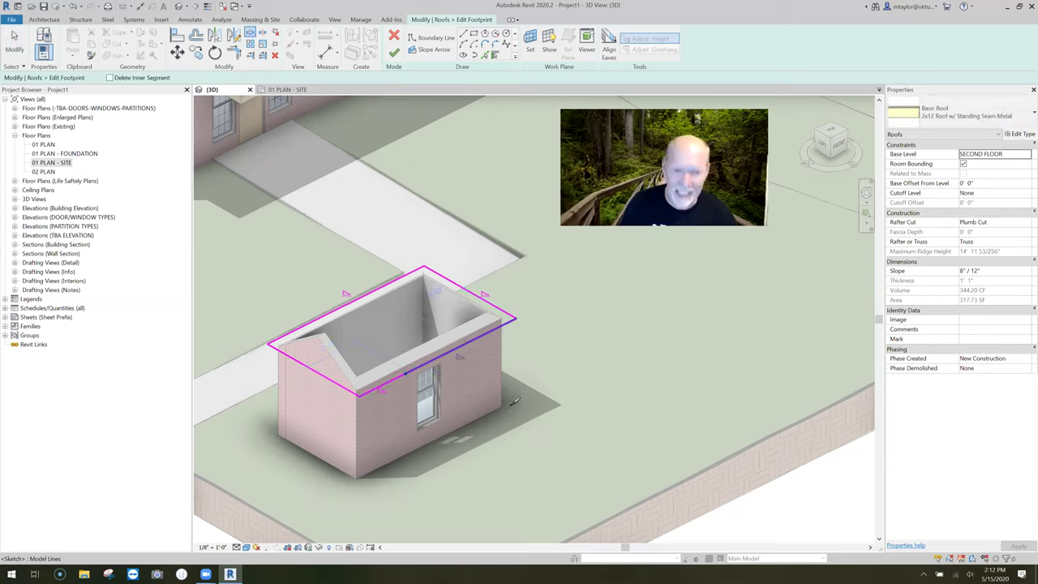
pyautogui.press('Escape')
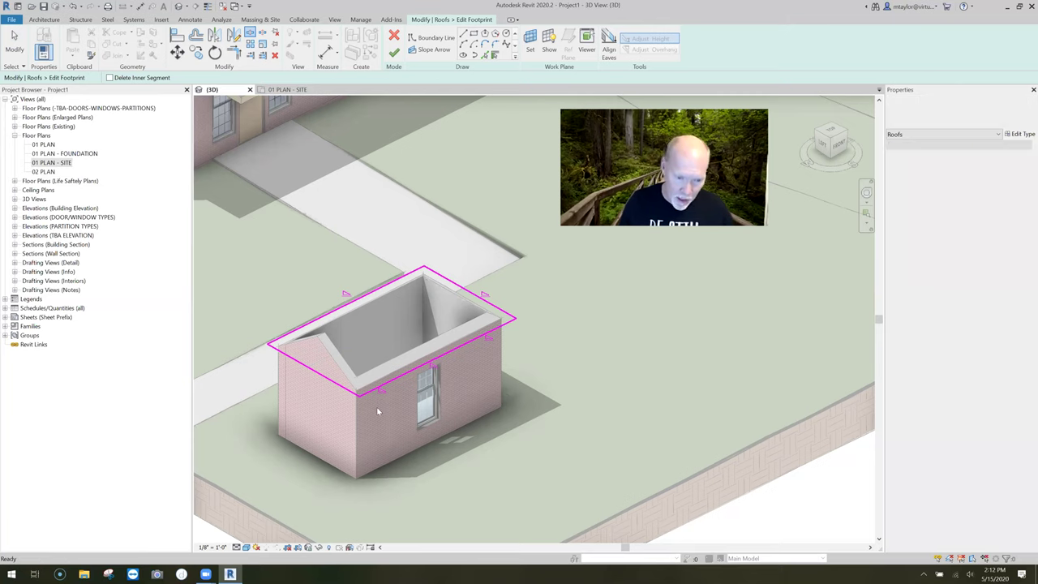
pyautogui.press('Escape')
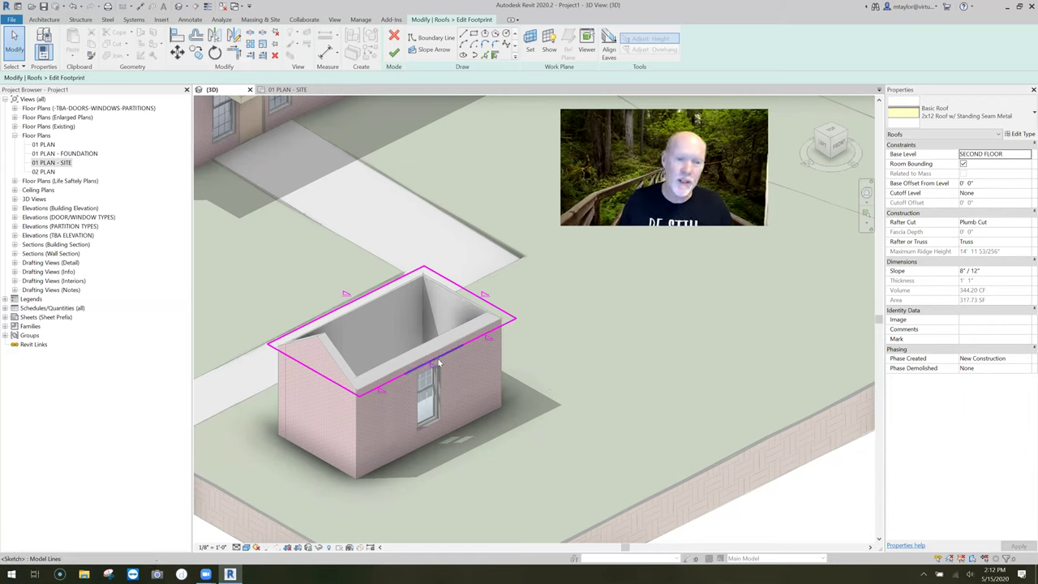
pyautogui.click(521, 447)
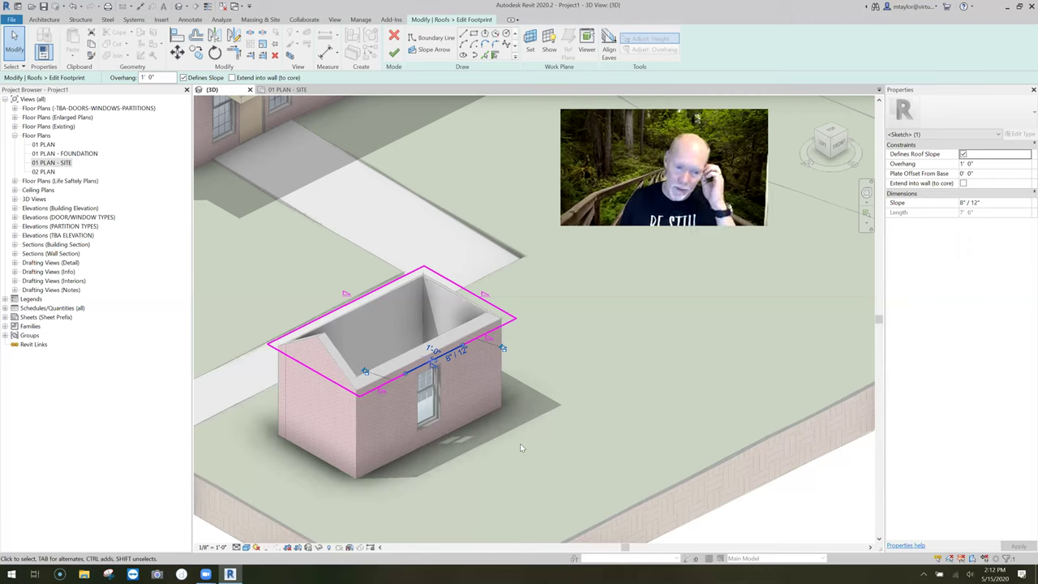
pyautogui.press('Escape')
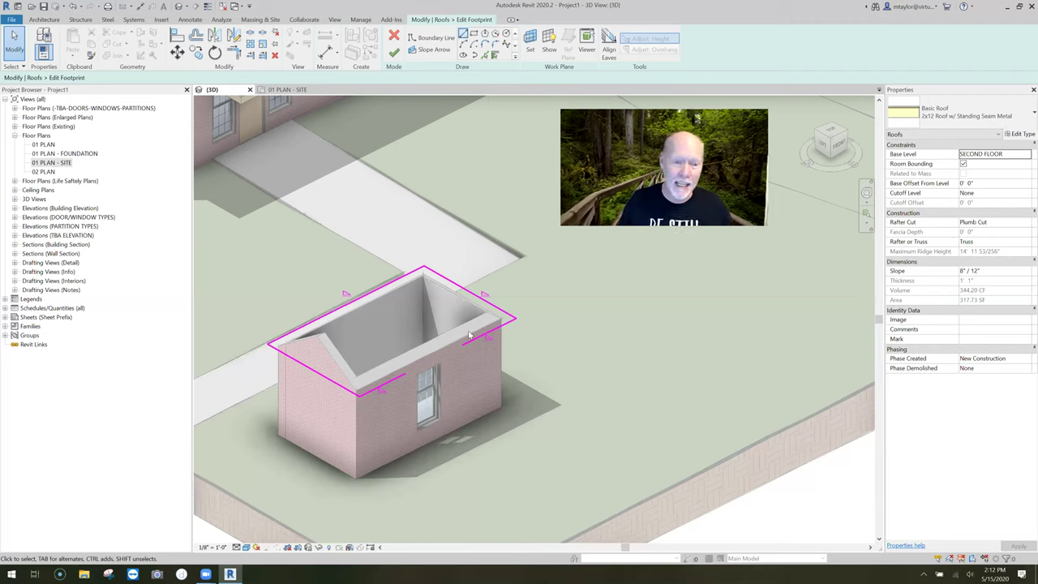
# Draw a roof boundary line outward from the gap's end nearest the gable, continuing into a front line parallel to the eave.
pyautogui.click(406, 374)
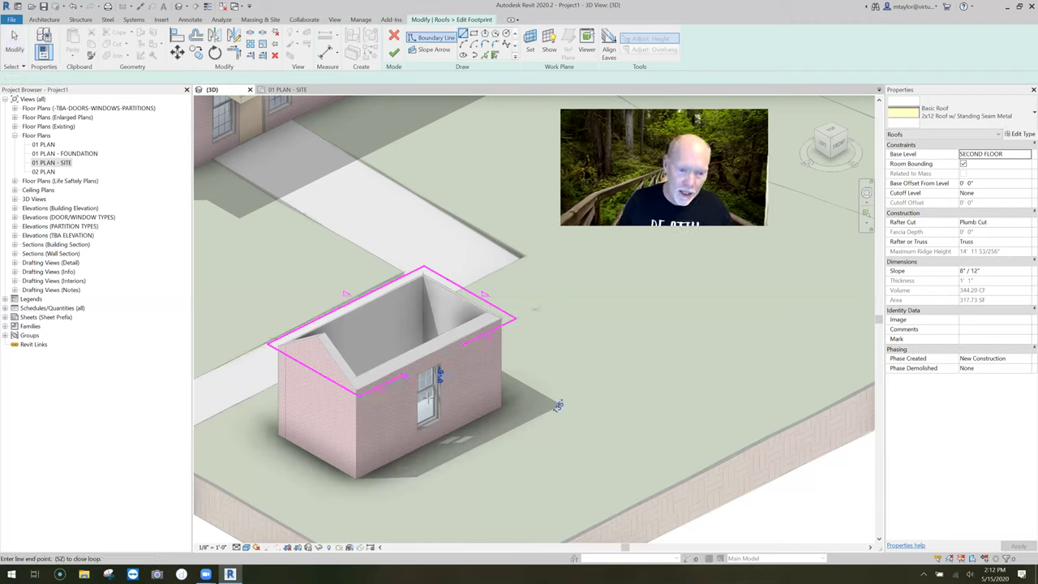
pyautogui.click(434, 390)
pyautogui.click(475, 369)
pyautogui.press('Escape')
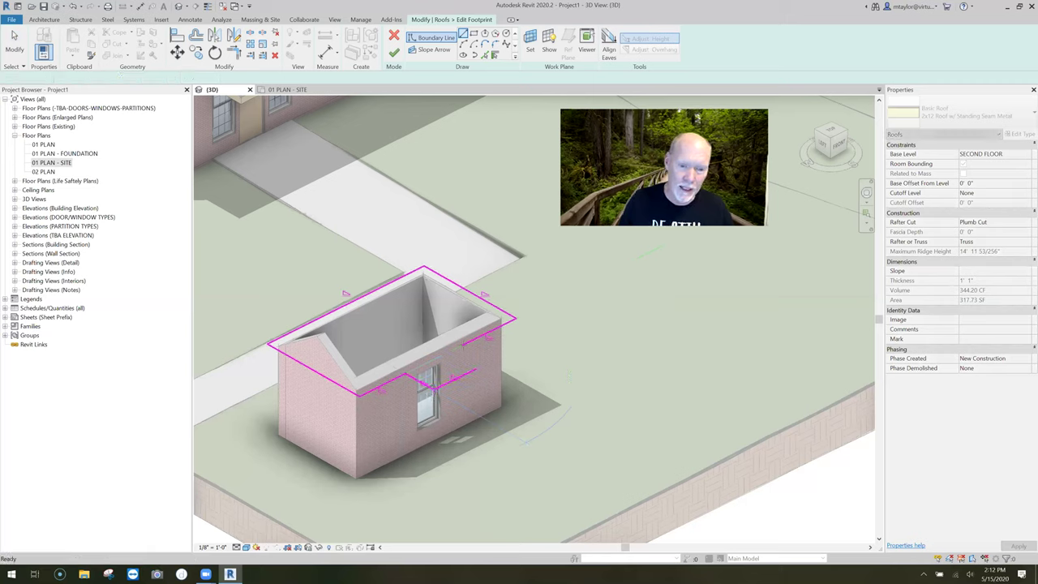
# Draw a boundary line about 2'-0" outward from the gap's other end and trim it to a corner with the front line.
pyautogui.click(464, 343)
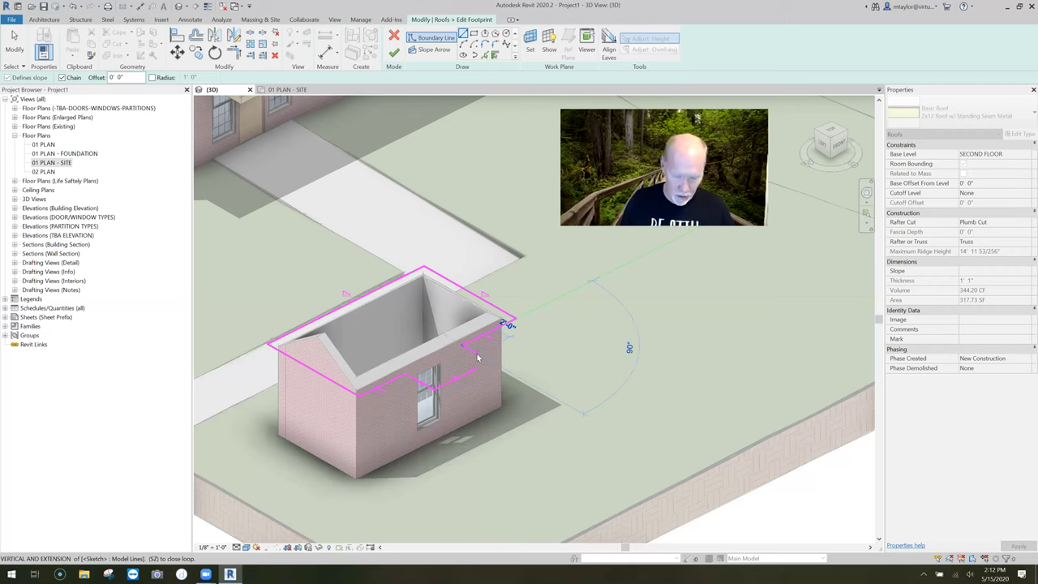
pyautogui.click(478, 357)
pyautogui.press('Escape')
pyautogui.press('Escape')
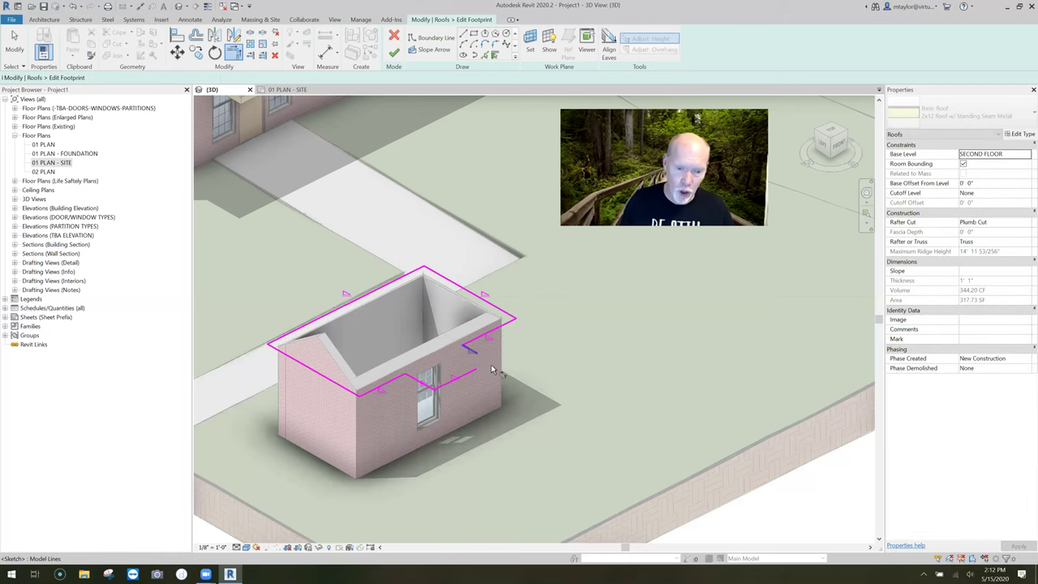
pyautogui.click(470, 372)
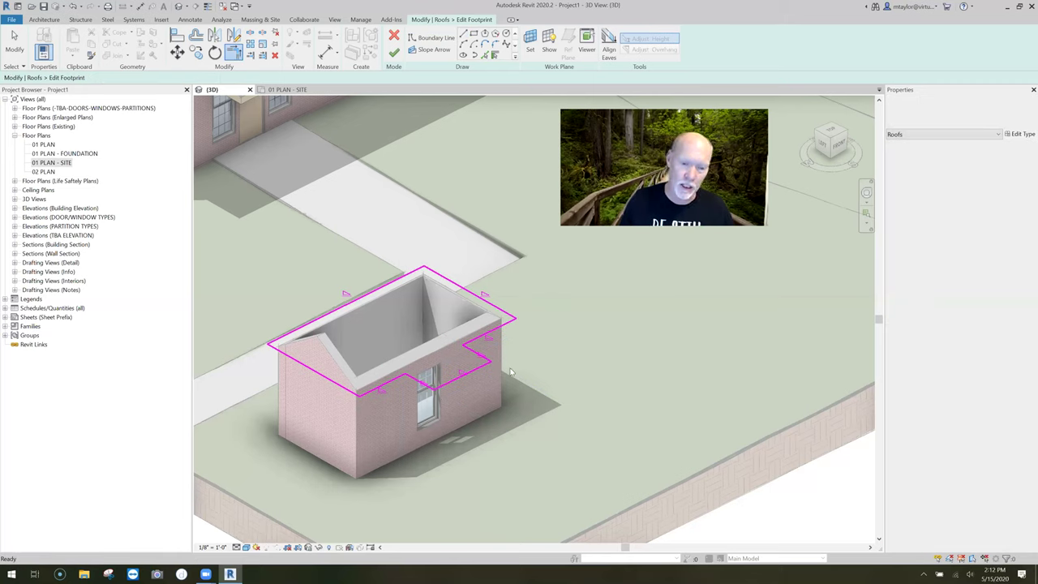
# Turn off Defines Slope for the three boundary lines of the projection above the window and finish the roof footprint edit.
pyautogui.press('Escape')
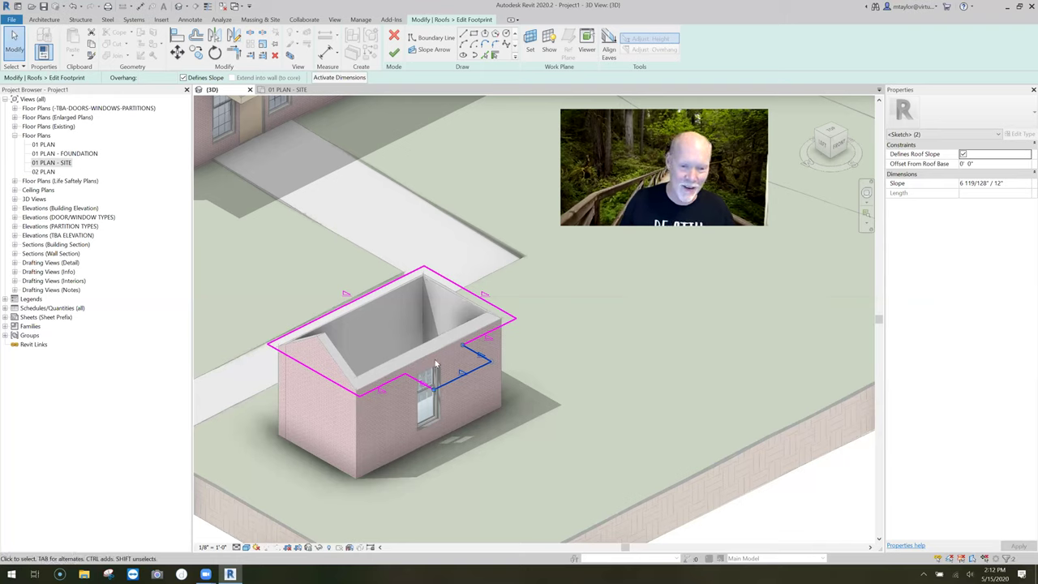
pyautogui.keyDown('ctrl'); pyautogui.click(421, 380); pyautogui.keyUp('ctrl')
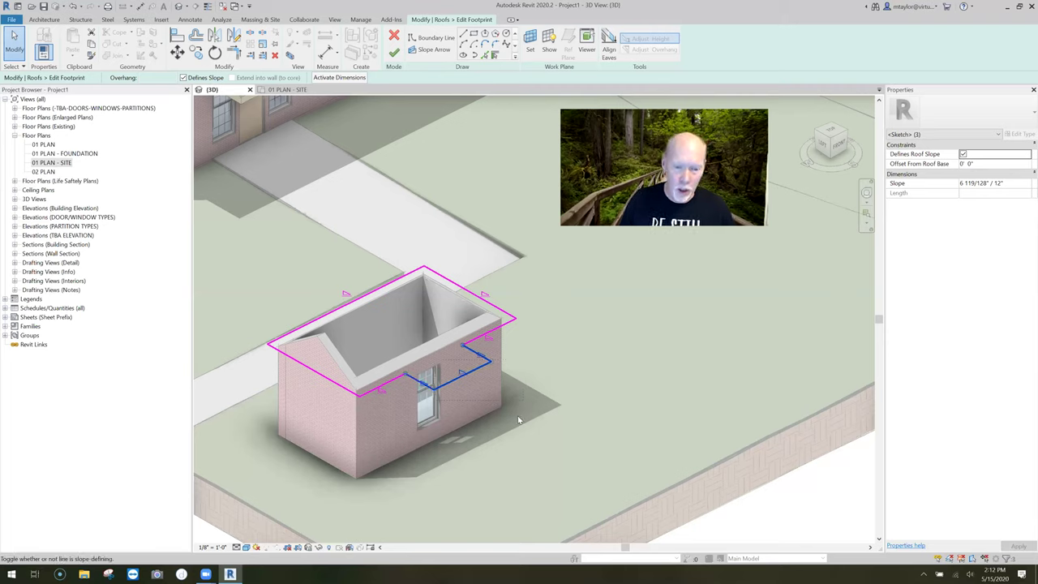
pyautogui.click(380, 387)
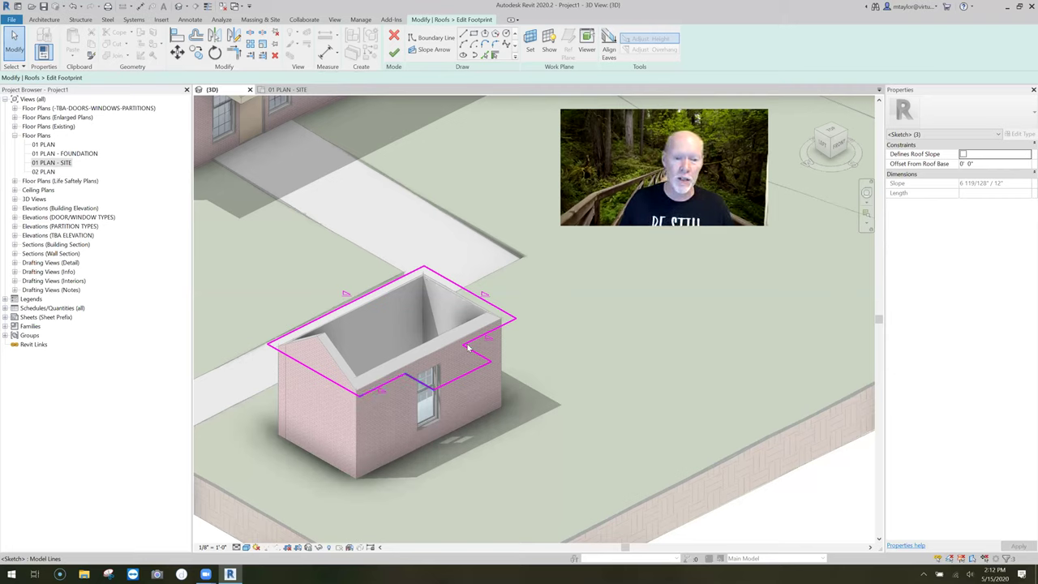
pyautogui.press('Escape')
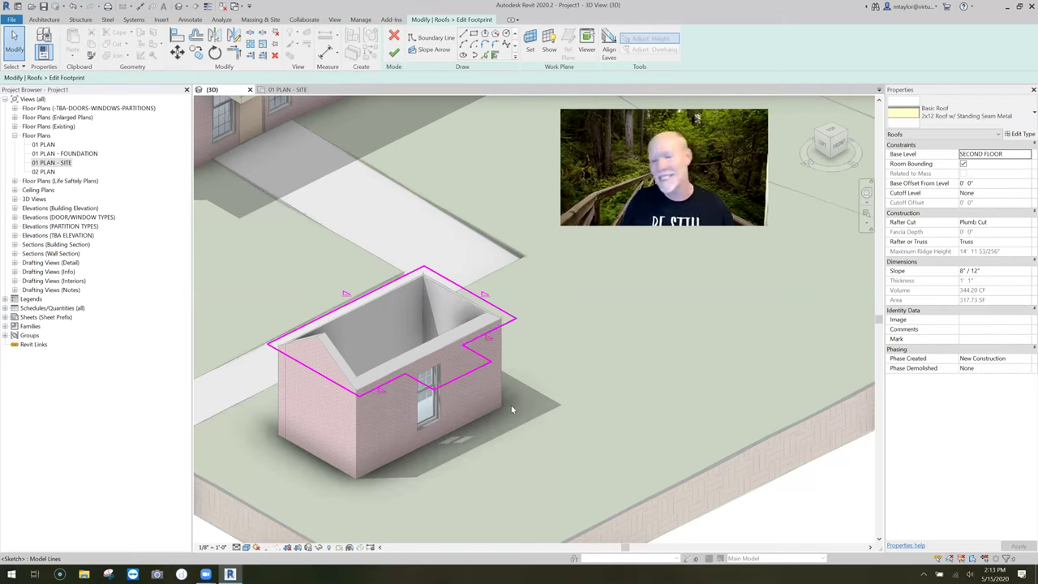
pyautogui.click(396, 53)
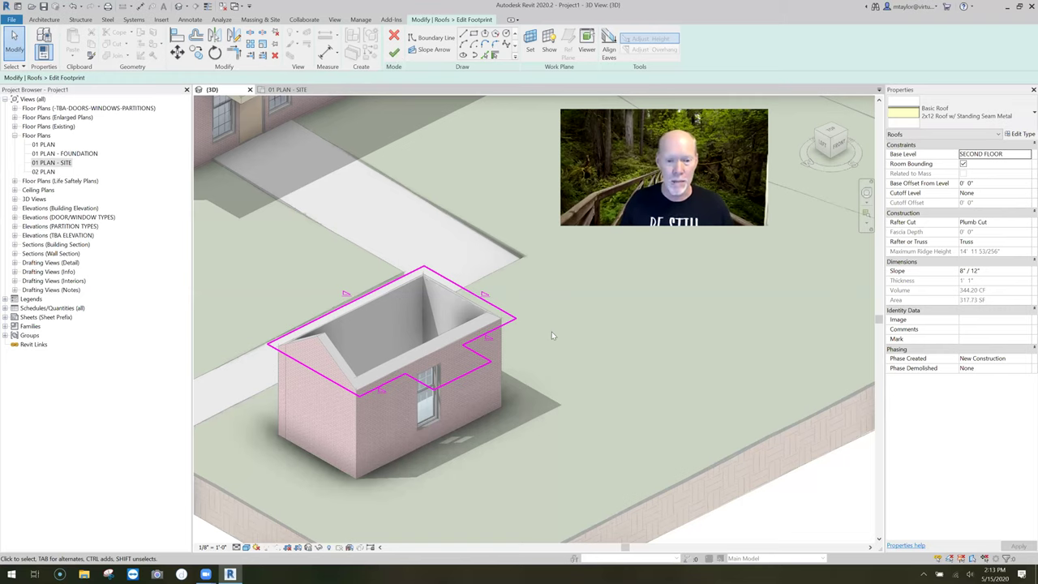
pyautogui.press('Escape')
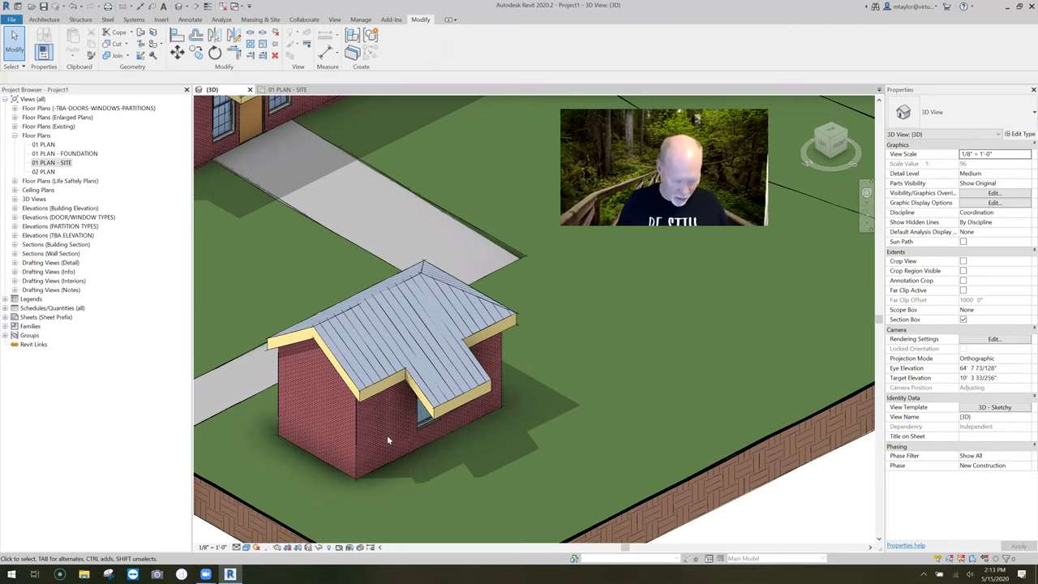
# Copy the small building's chain of four brick walls, window included, onto the open lawn beside the original.
pyautogui.scroll(-1, 388, 436)
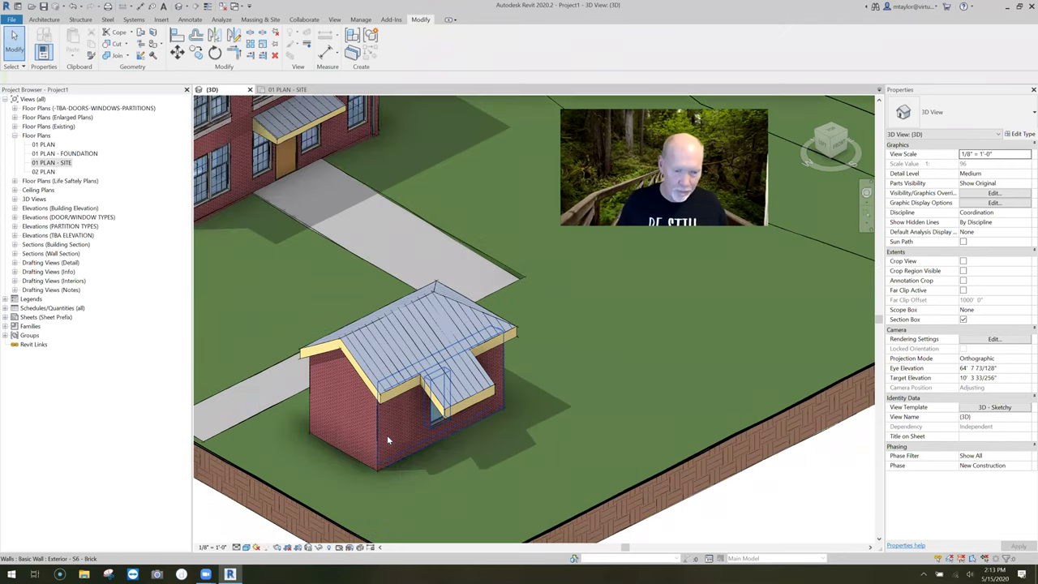
pyautogui.press('Tab')
pyautogui.click(387, 435)
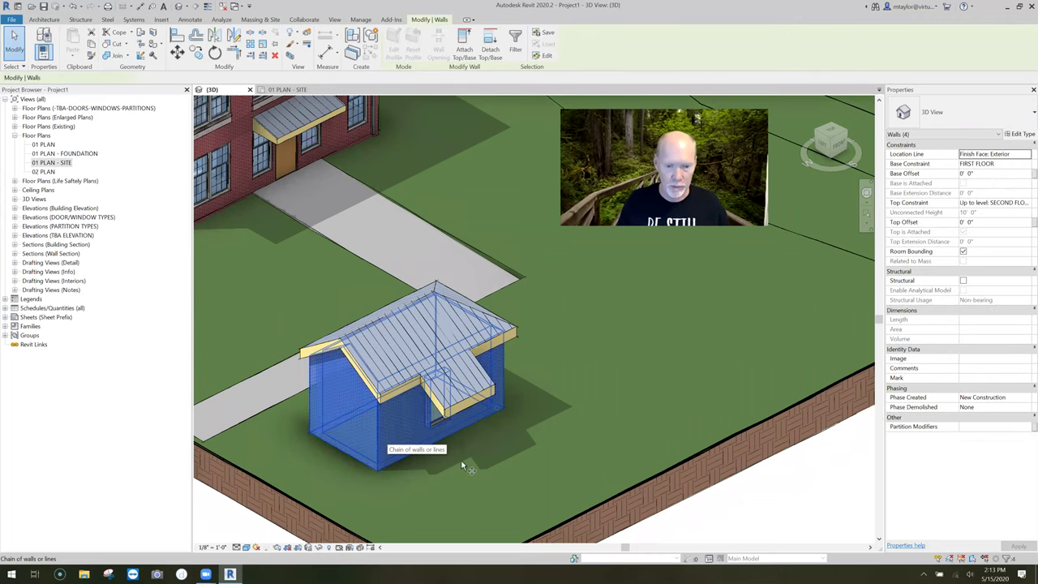
pyautogui.click(593, 389)
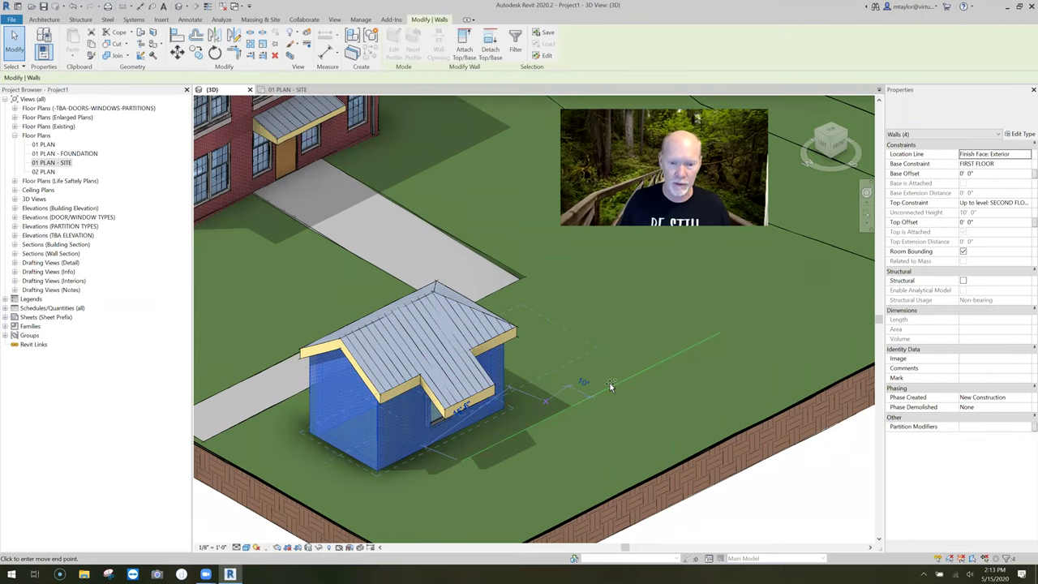
pyautogui.moveTo(624, 370); pyautogui.dragTo(655, 384)
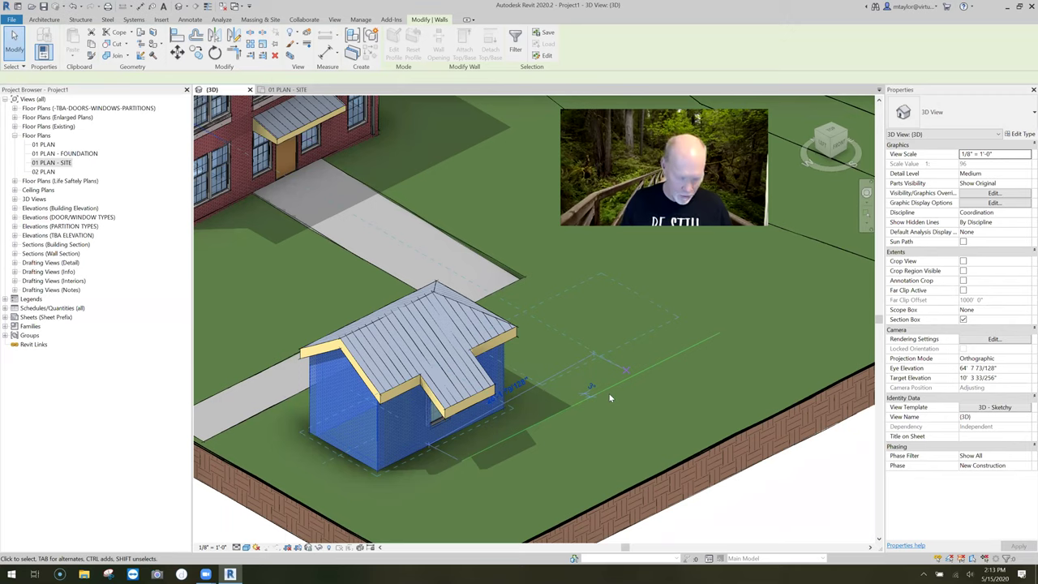
pyautogui.press('Escape')
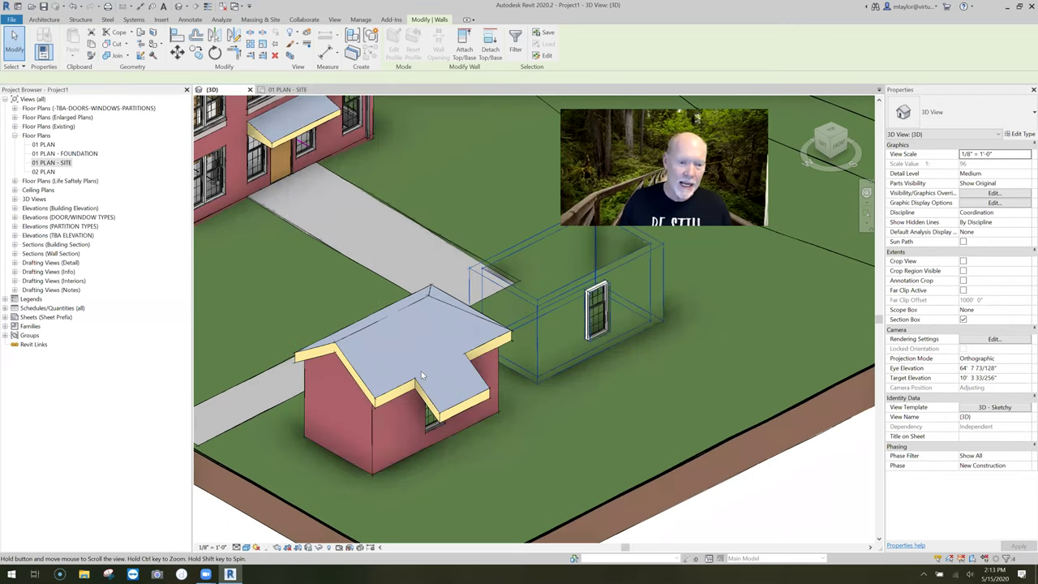
# Move the copied chain of walls farther away from the original building, clear of its roof.
pyautogui.scroll(3, 431, 365)
pyautogui.scroll(2, 431, 370)
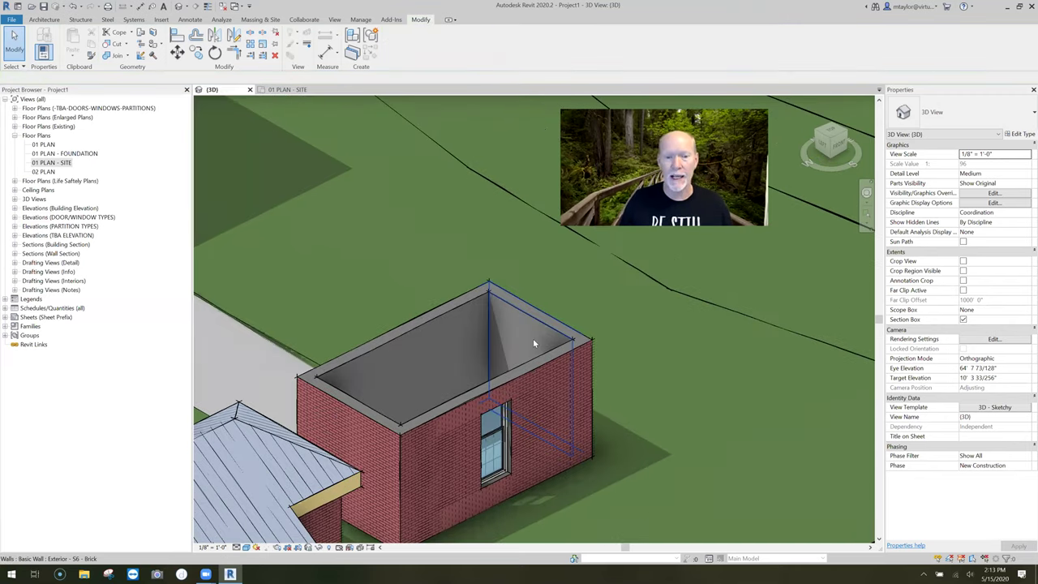
pyautogui.scroll(-2, 529, 341)
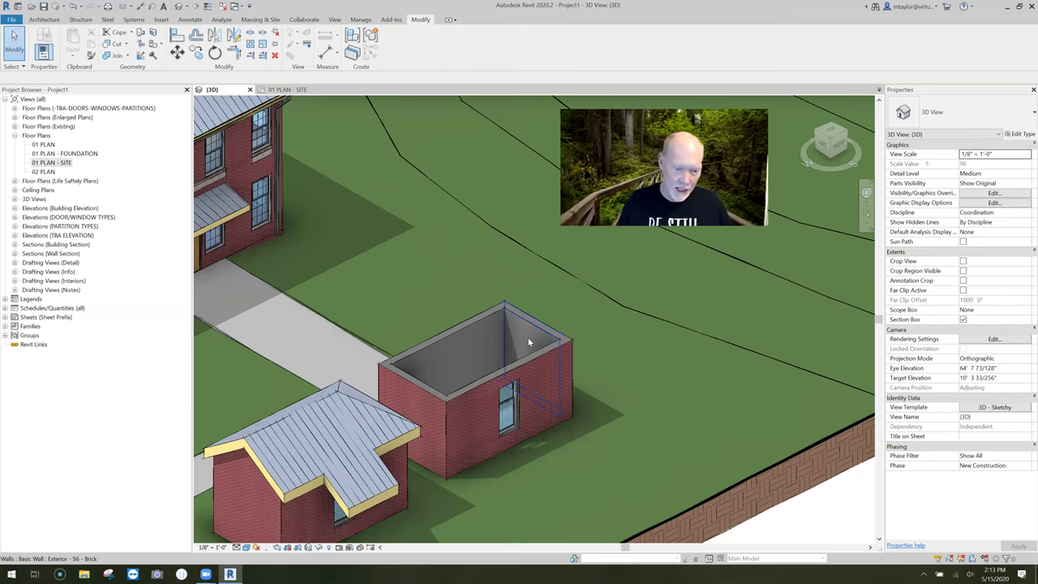
pyautogui.press('Tab')
pyautogui.click(493, 456)
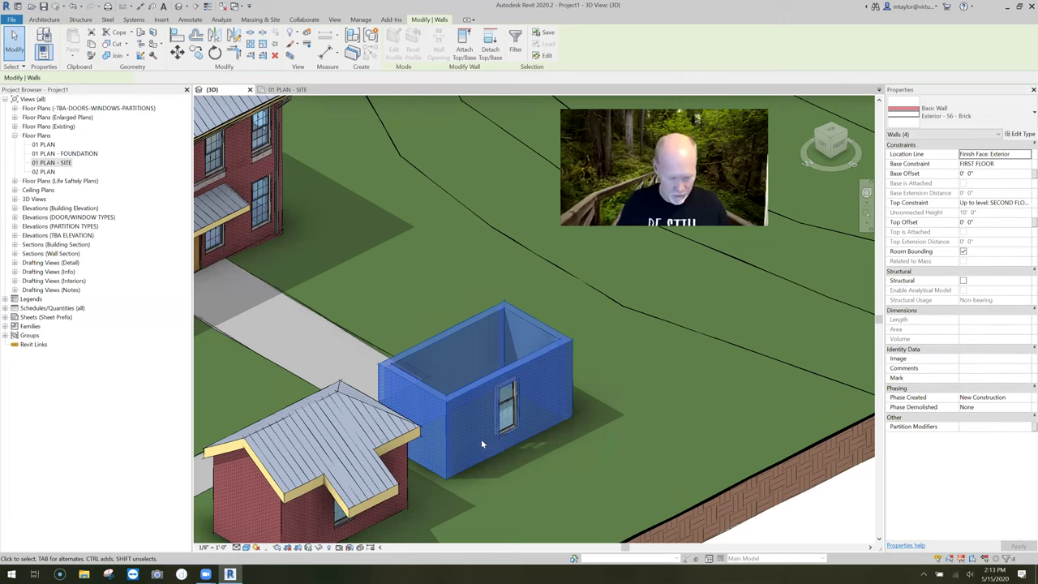
pyautogui.press('Escape')
pyautogui.press('Tab')
pyautogui.click(480, 443)
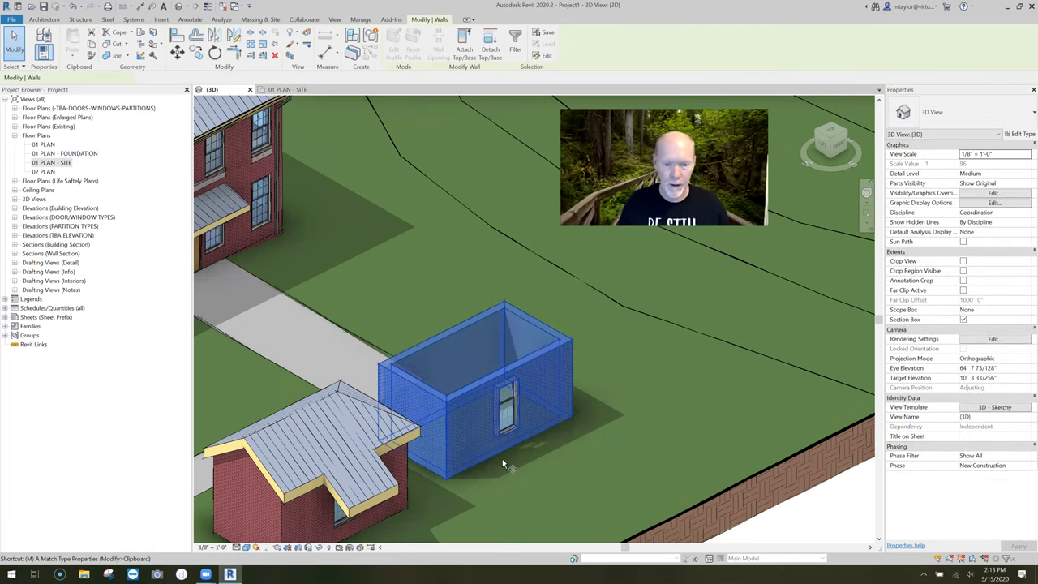
pyautogui.press('v')
pyautogui.click(554, 442)
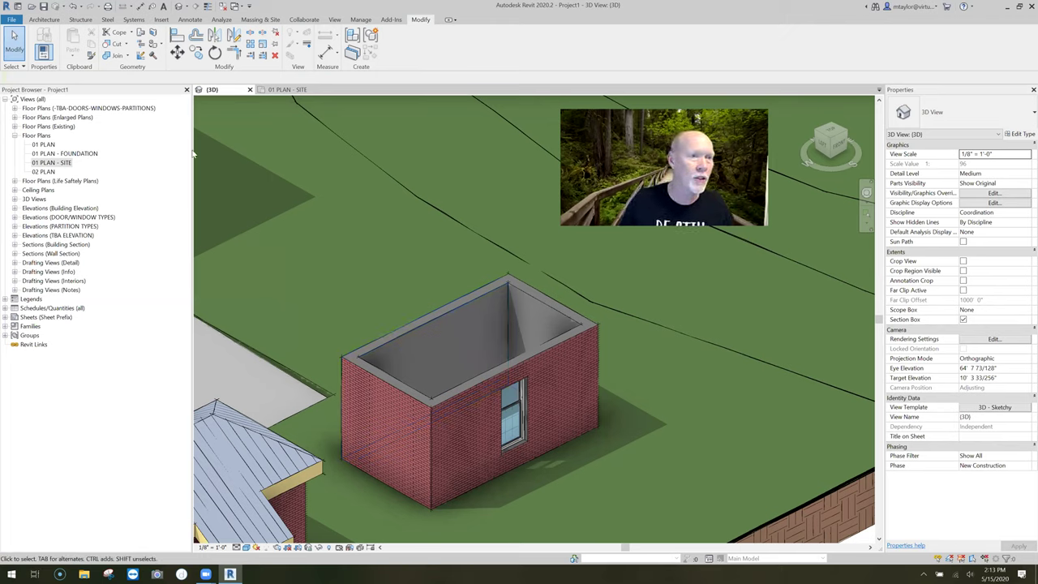
# Create a footprint roof on the SECOND FLOOR level over the four copied walls, with every edge defining slope and a 1' 0" overhang.
pyautogui.click(178, 47)
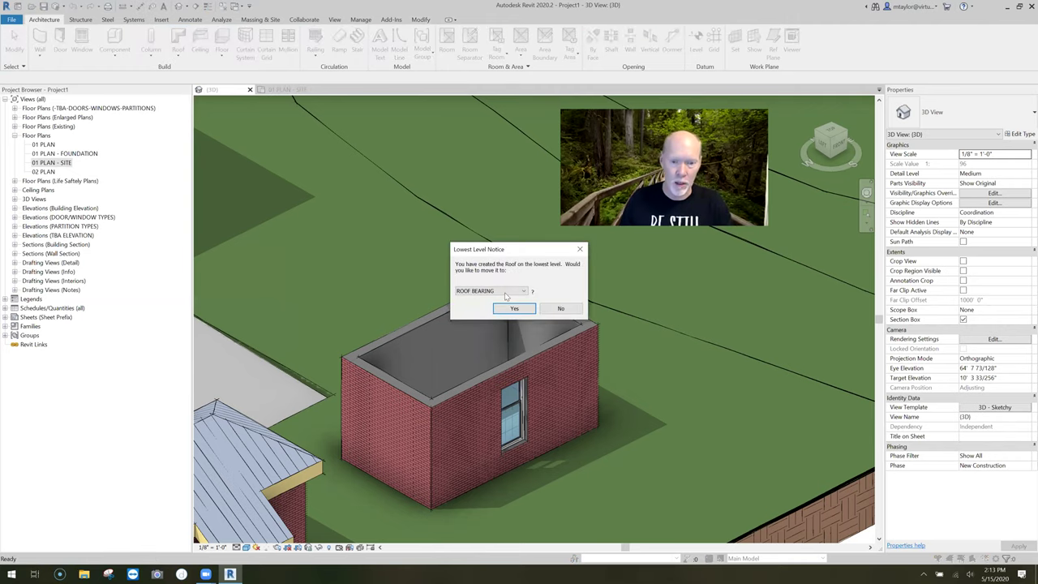
pyautogui.click(507, 290)
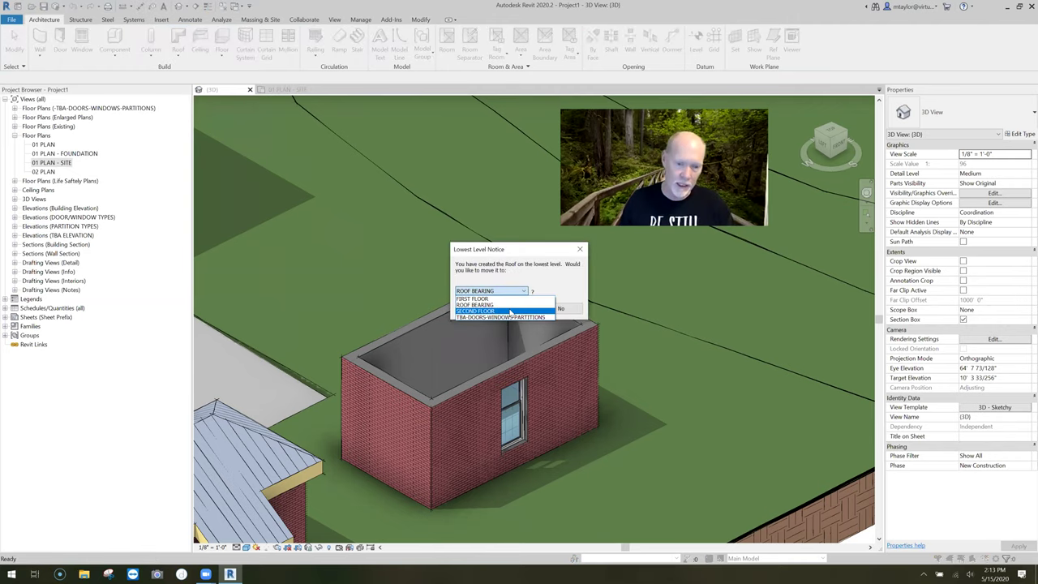
pyautogui.click(510, 309)
pyautogui.click(510, 309)
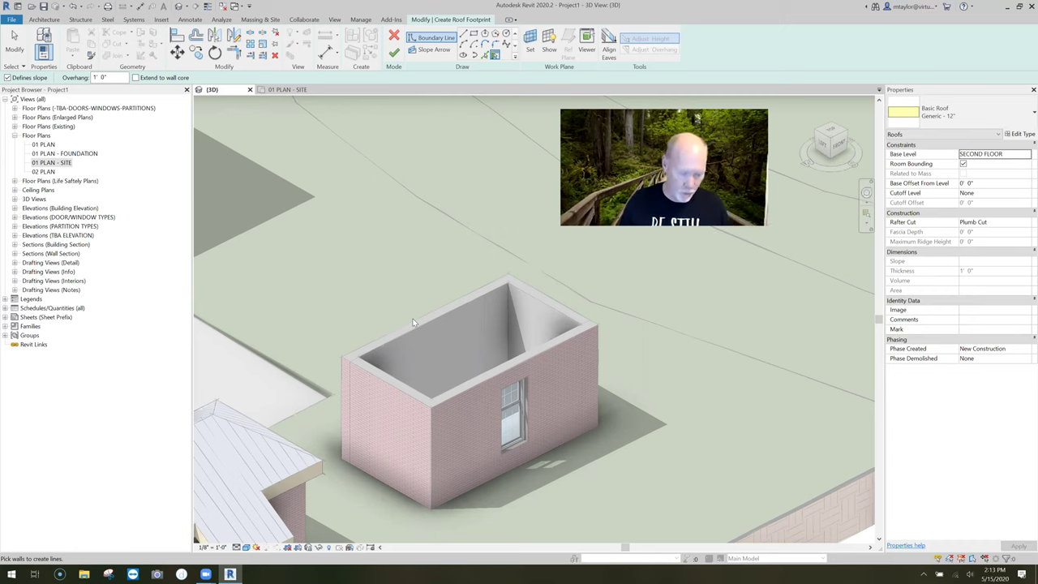
pyautogui.press('Tab')
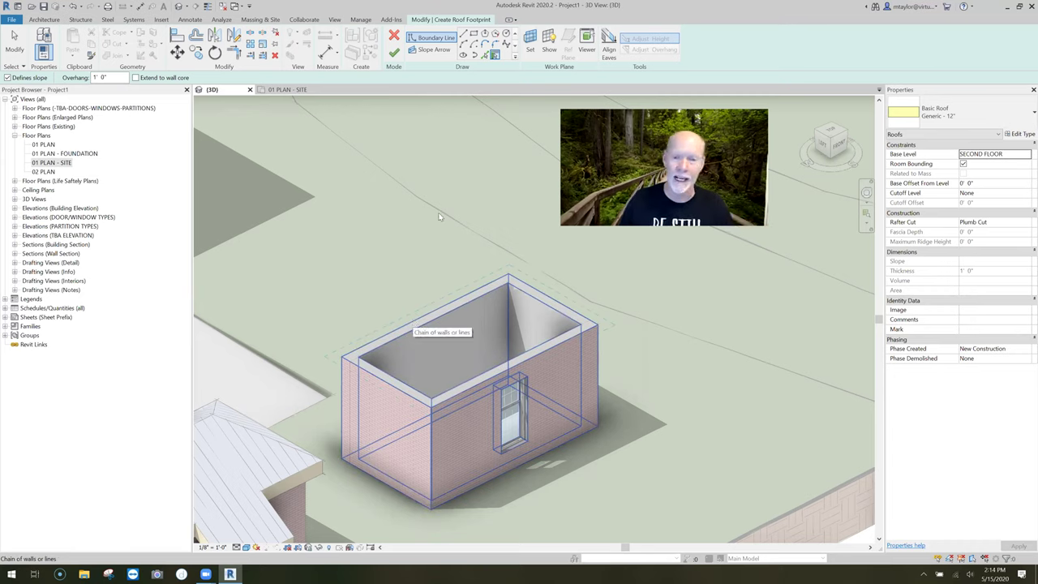
pyautogui.click(409, 358)
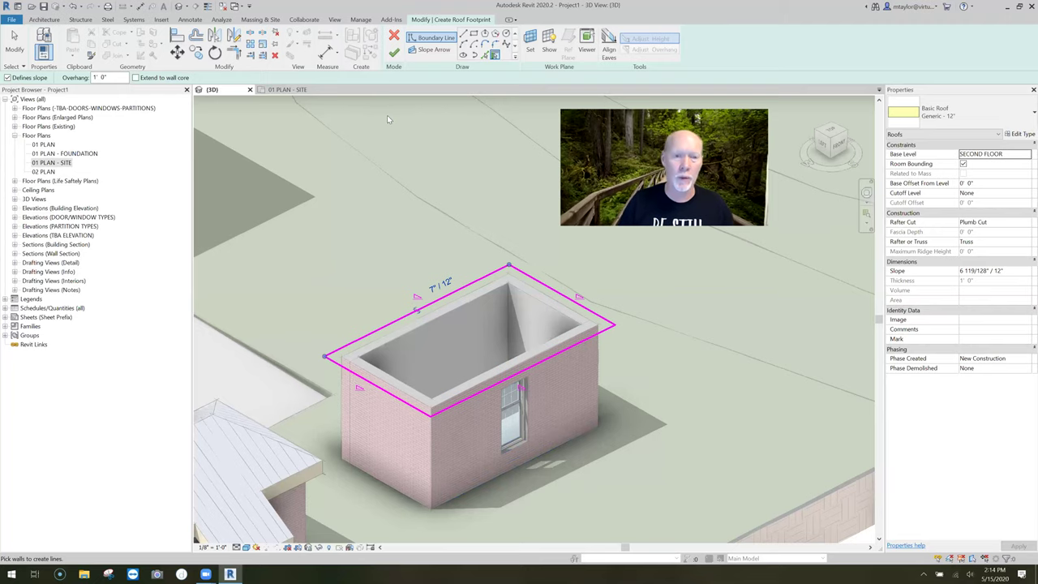
pyautogui.click(393, 52)
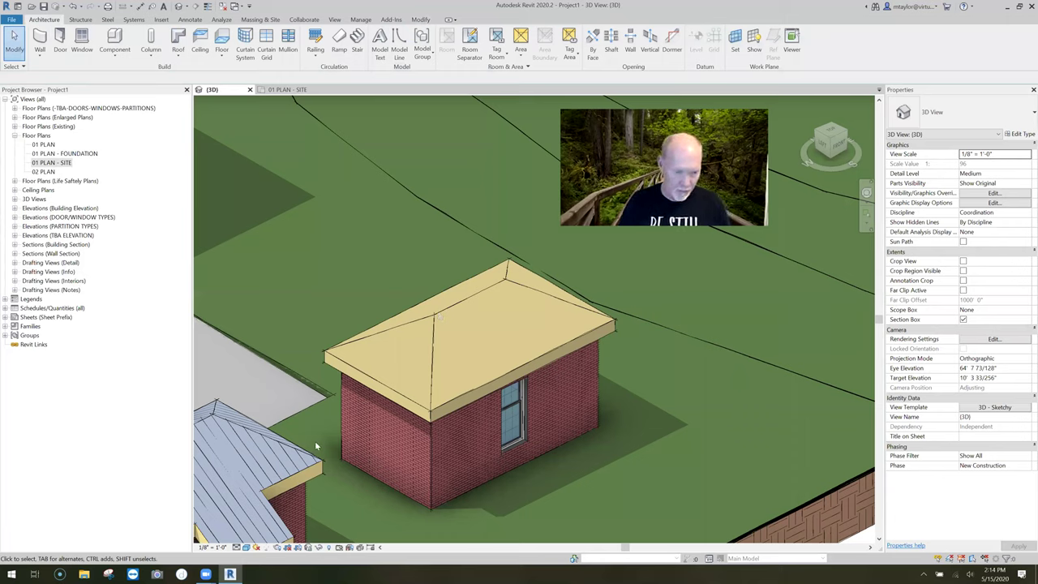
# Match the new roof's type to the original small building's standing seam metal roof.
pyautogui.click(280, 451)
pyautogui.press('m')
pyautogui.press('a')
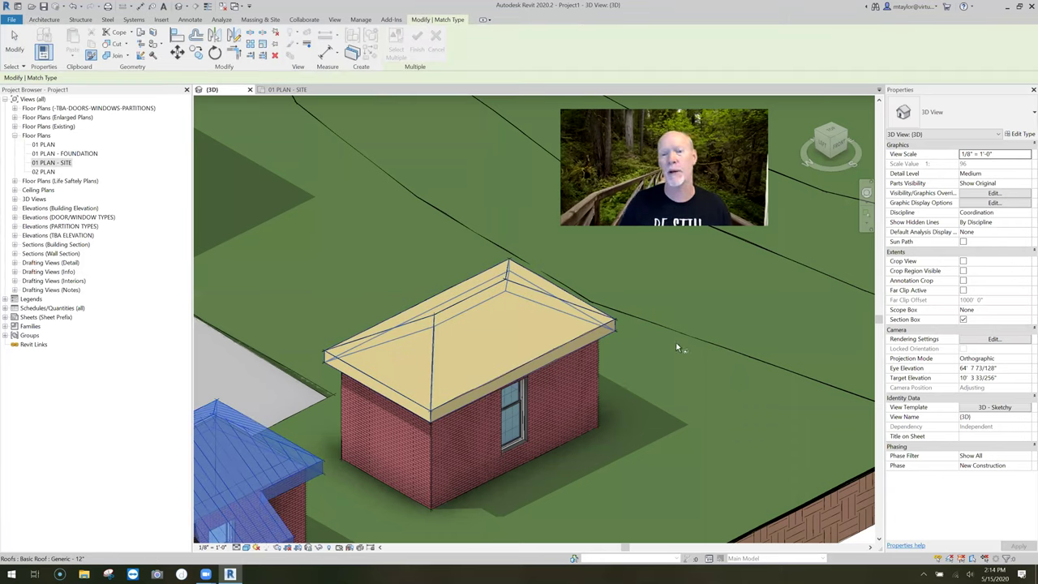
pyautogui.click(559, 394)
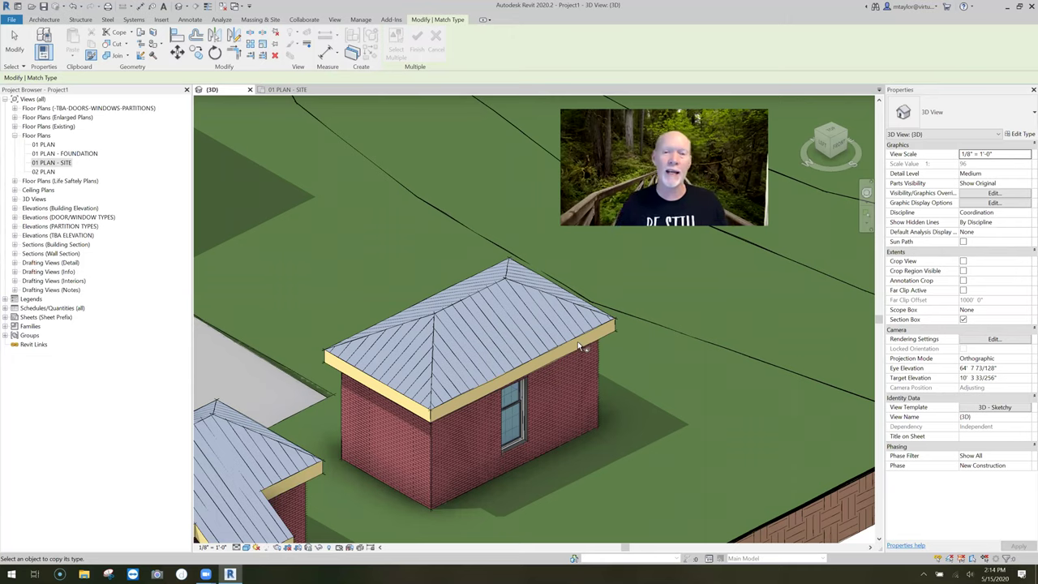
pyautogui.scroll(2, 580, 344)
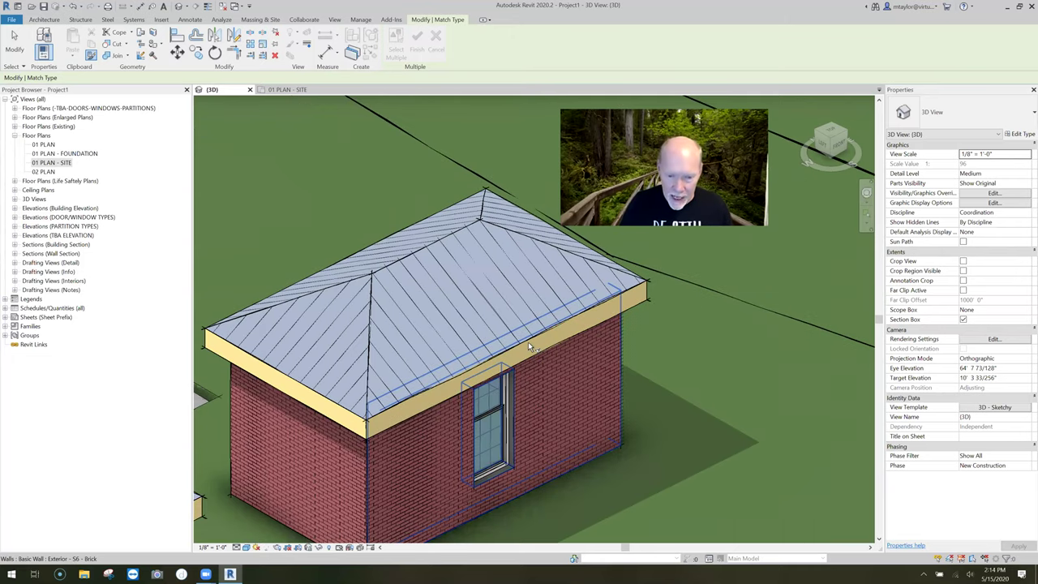
pyautogui.press('Escape')
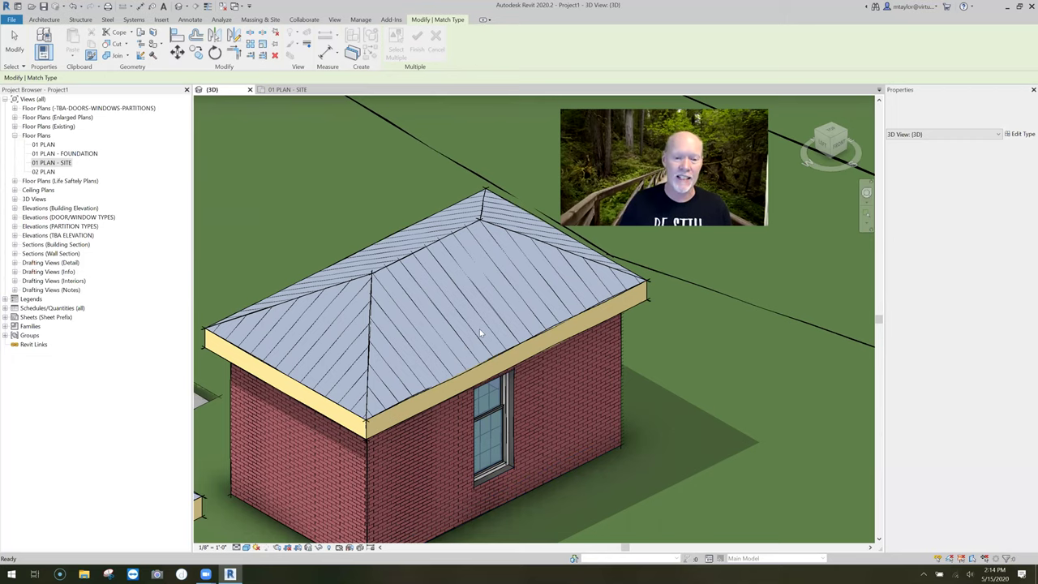
pyautogui.press('Escape')
# Edit the new roof's footprint and split the boundary line on the window side at three points: above the window and on either side.
pyautogui.scroll(-2, 464, 438)
pyautogui.moveTo(463, 437); pyautogui.dragTo(549, 326, button='middle')
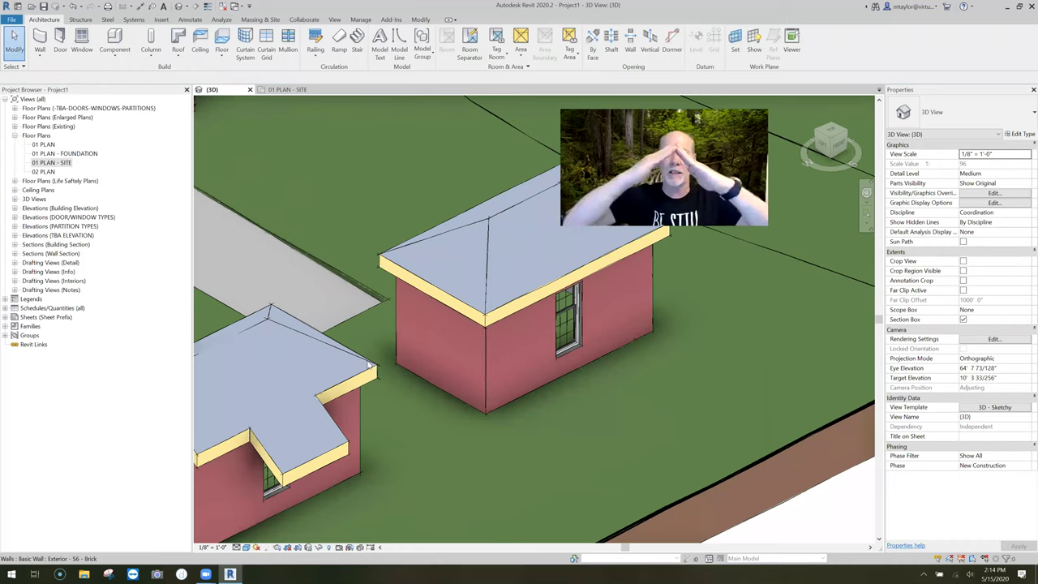
pyautogui.scroll(2, 367, 364)
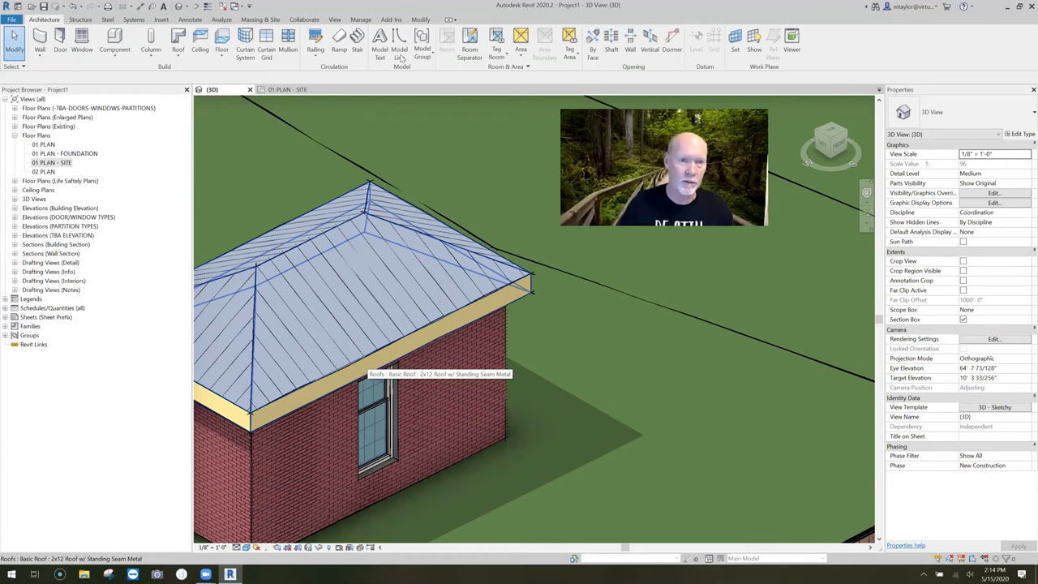
pyautogui.click(478, 333)
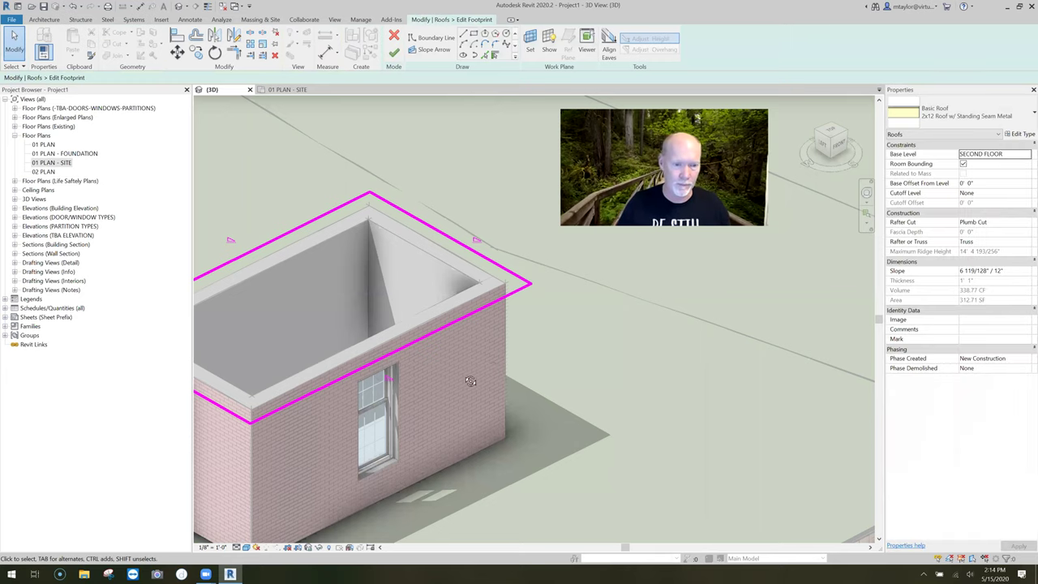
pyautogui.keyDown('shift'); pyautogui.moveTo(334, 124); pyautogui.dragTo(335, 323, button='middle'); pyautogui.keyUp('shift')
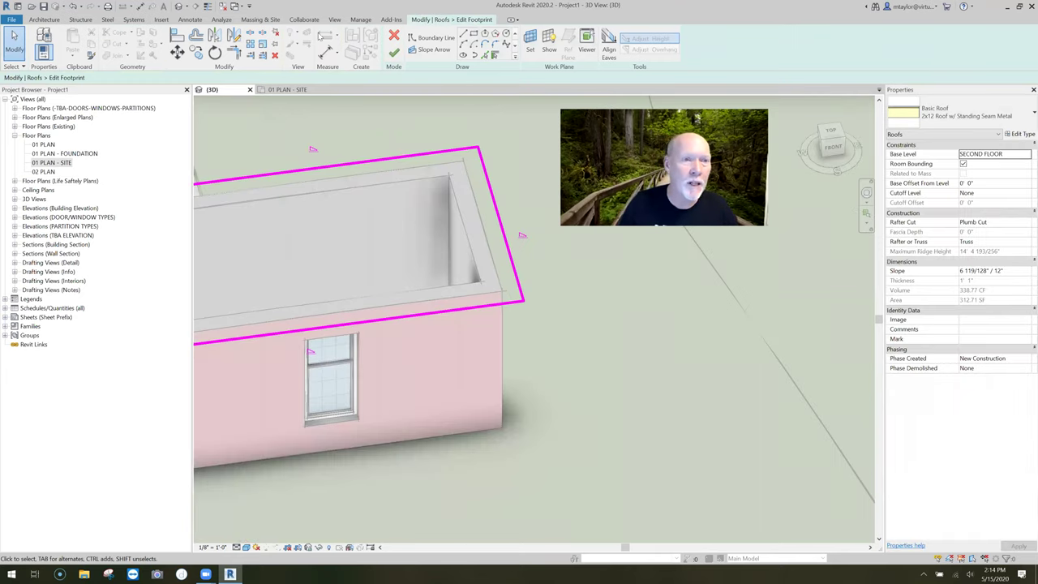
pyautogui.click(334, 324)
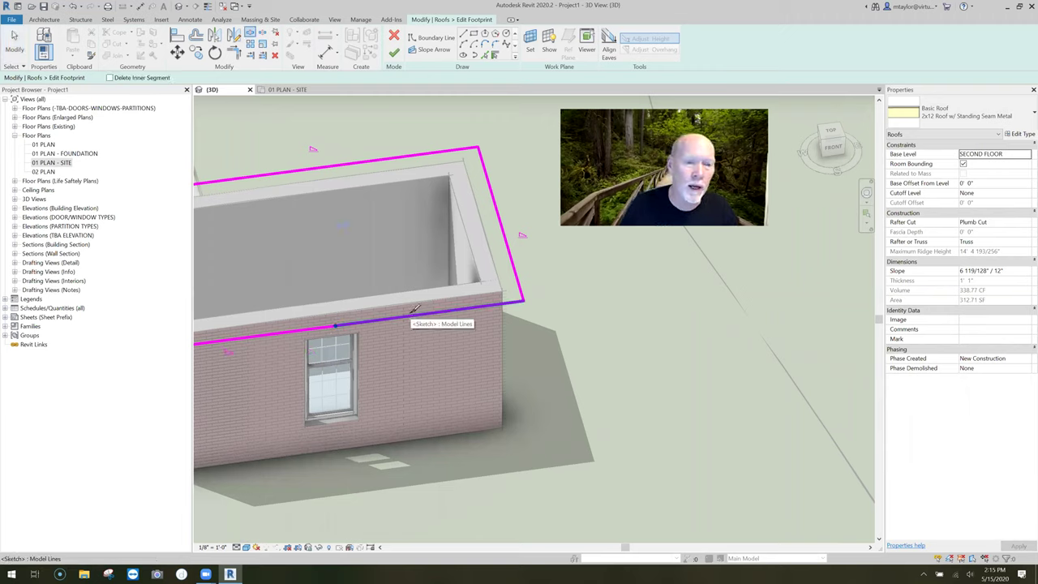
pyautogui.click(408, 315)
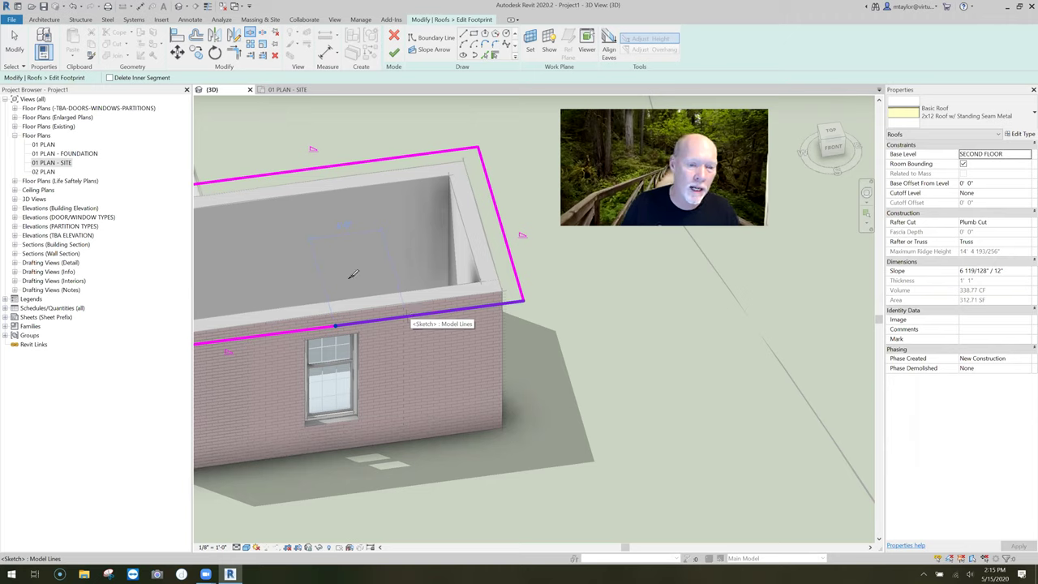
pyautogui.click(265, 334)
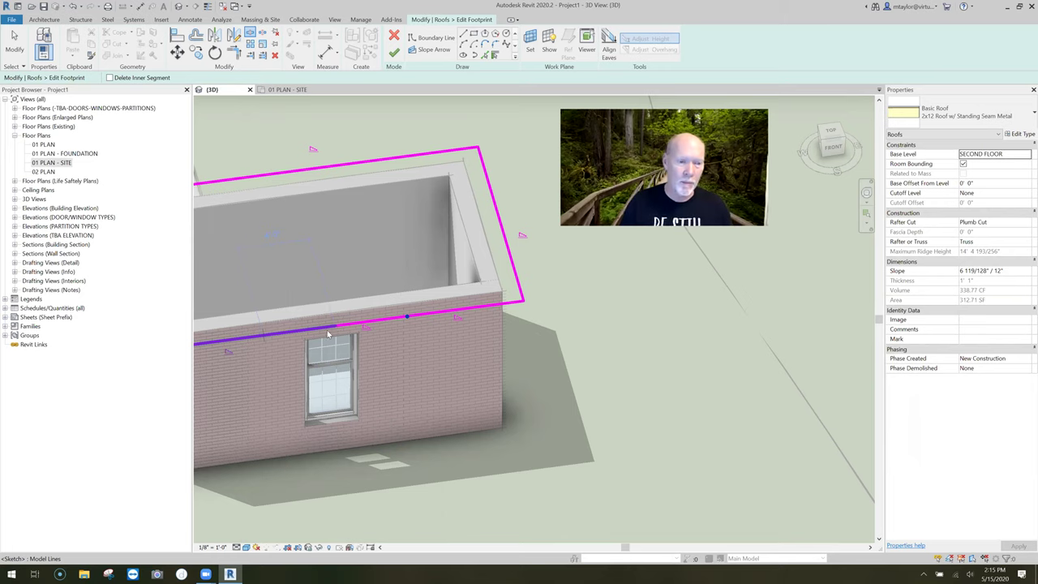
pyautogui.press('Escape')
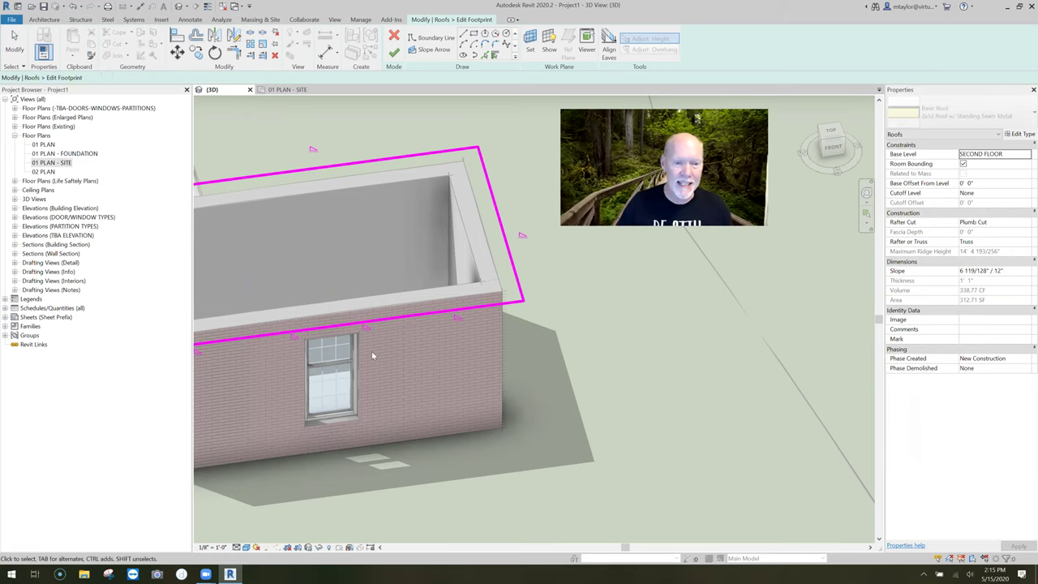
pyautogui.scroll(-1, 373, 355)
pyautogui.moveTo(365, 329); pyautogui.dragTo(416, 339, button='middle')
pyautogui.scroll(2, 434, 325)
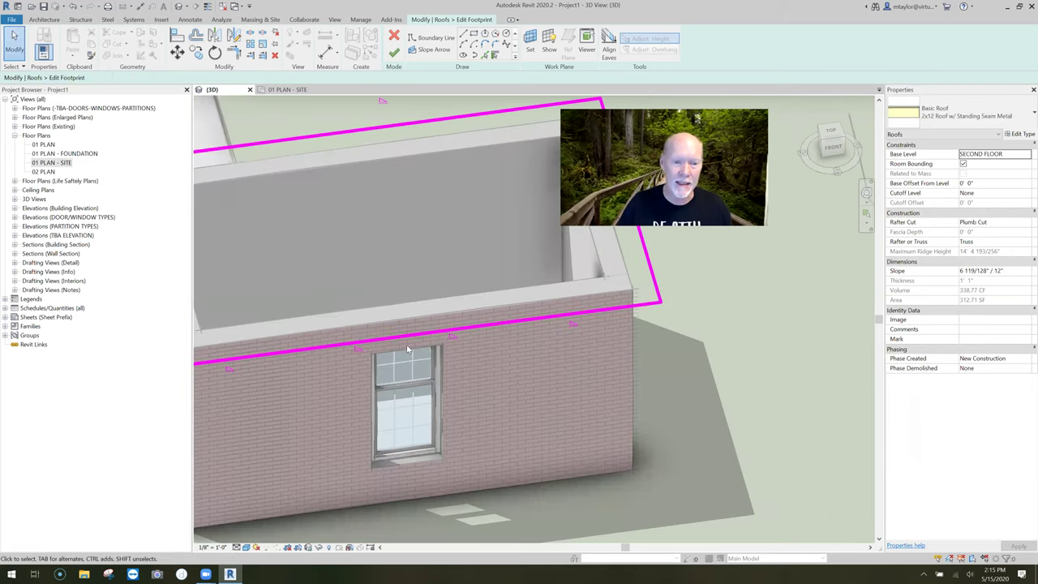
# Make the two middle boundary segments above the window non-slope-defining.
pyautogui.click(451, 332)
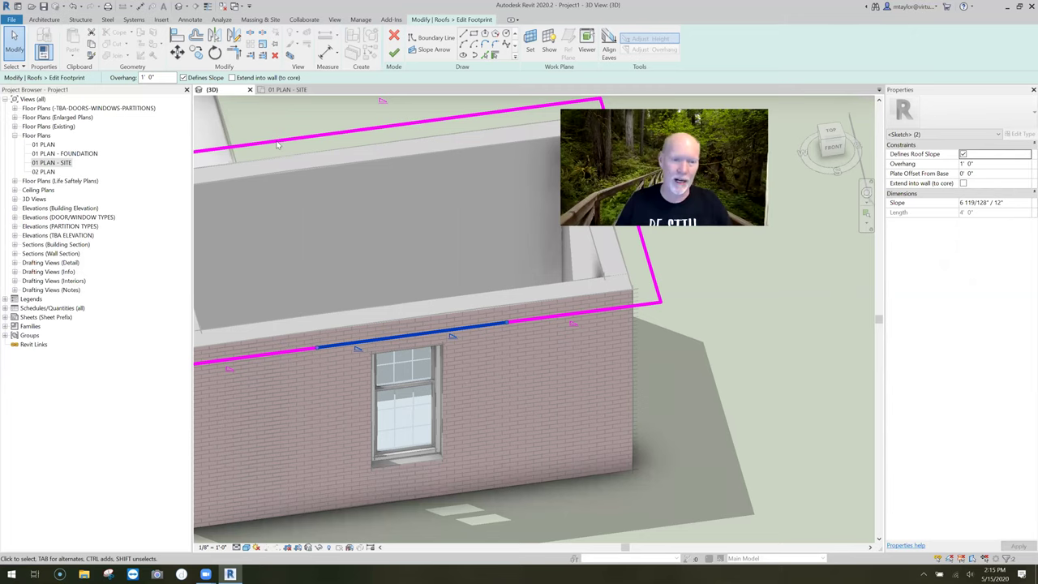
pyautogui.click(183, 78)
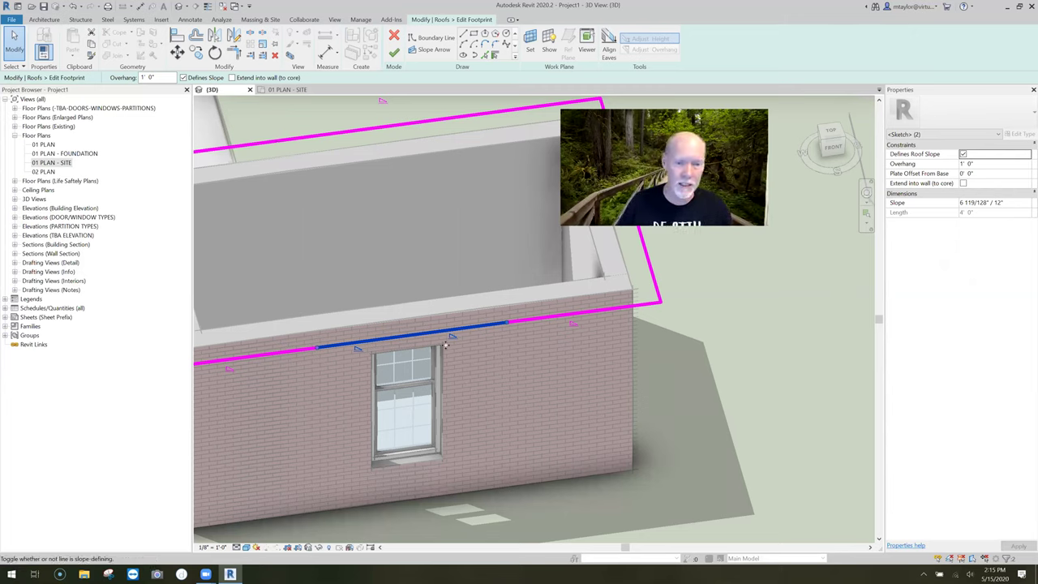
pyautogui.press('Escape')
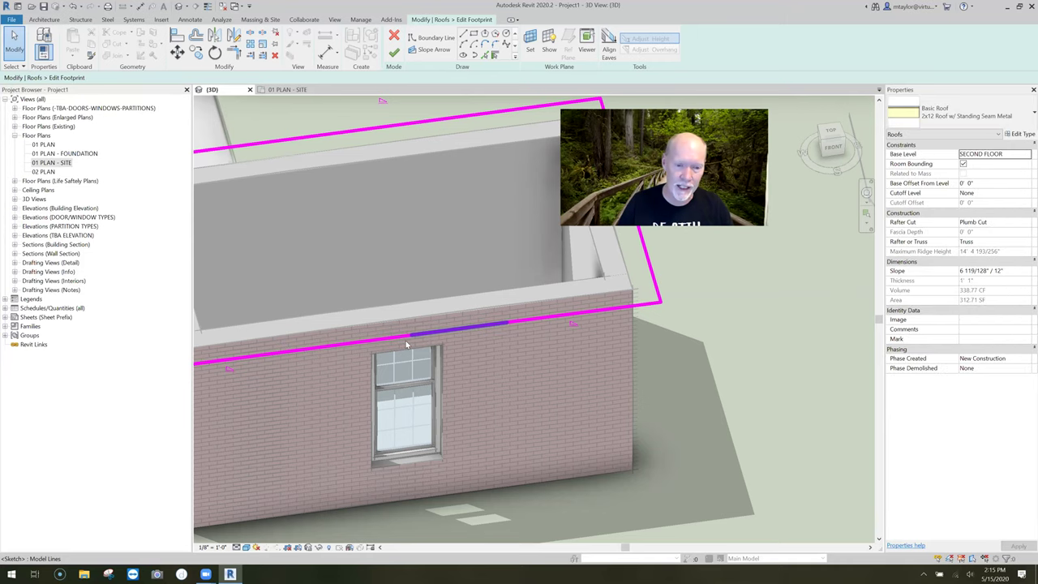
# Draw a slope arrow along the boundary from the window's left split point to the split point above the window.
pyautogui.keyDown('shift'); pyautogui.moveTo(408, 345); pyautogui.dragTo(445, 344, button='middle'); pyautogui.keyUp('shift')
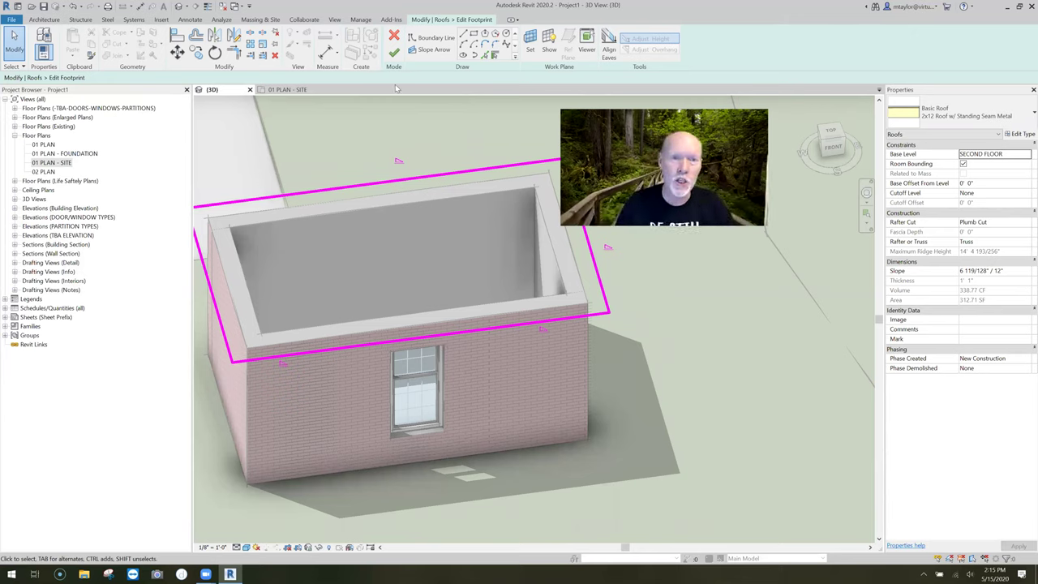
pyautogui.click(431, 49)
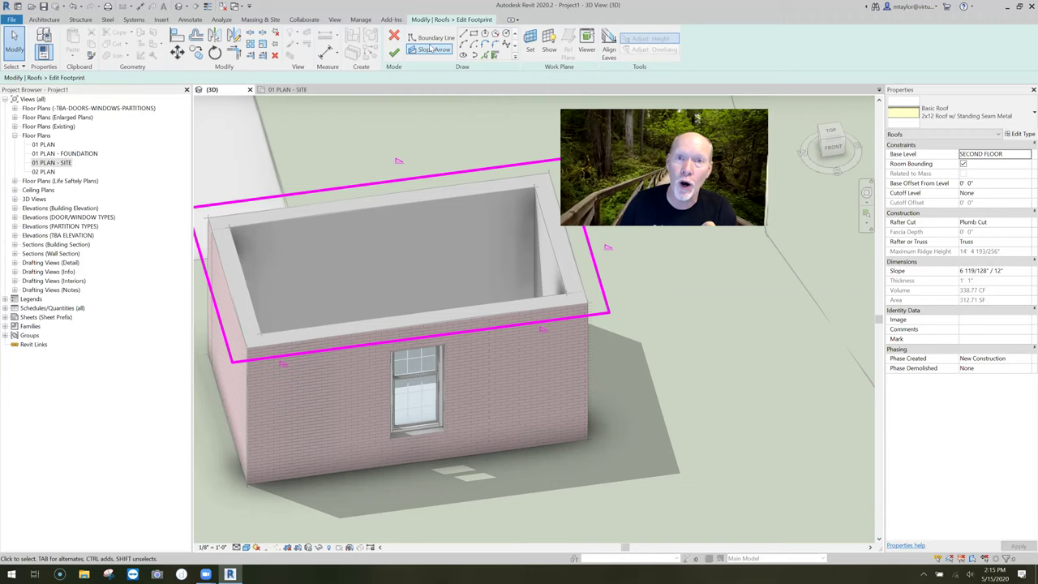
pyautogui.click(429, 49)
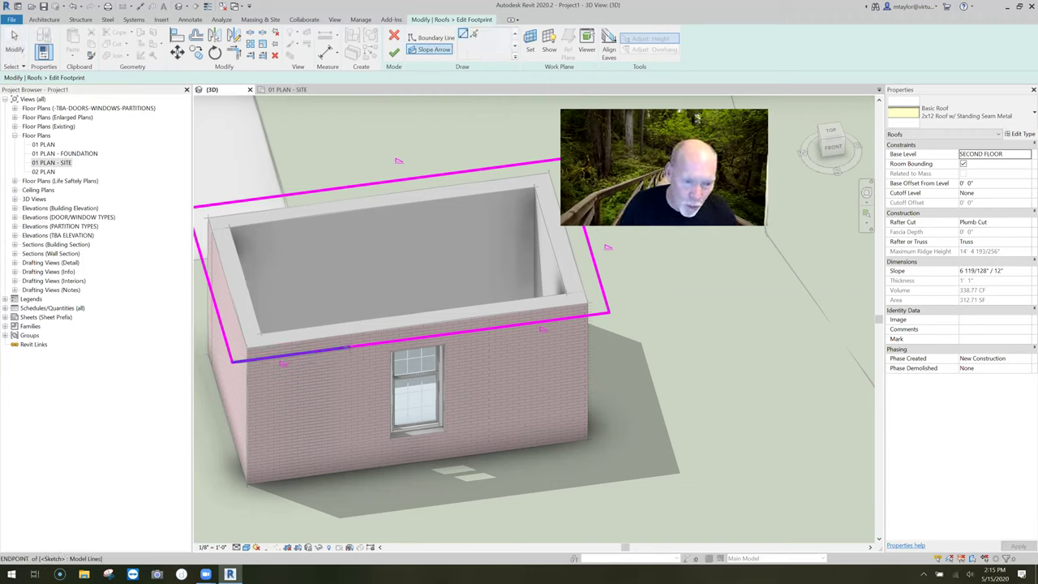
pyautogui.click(348, 347)
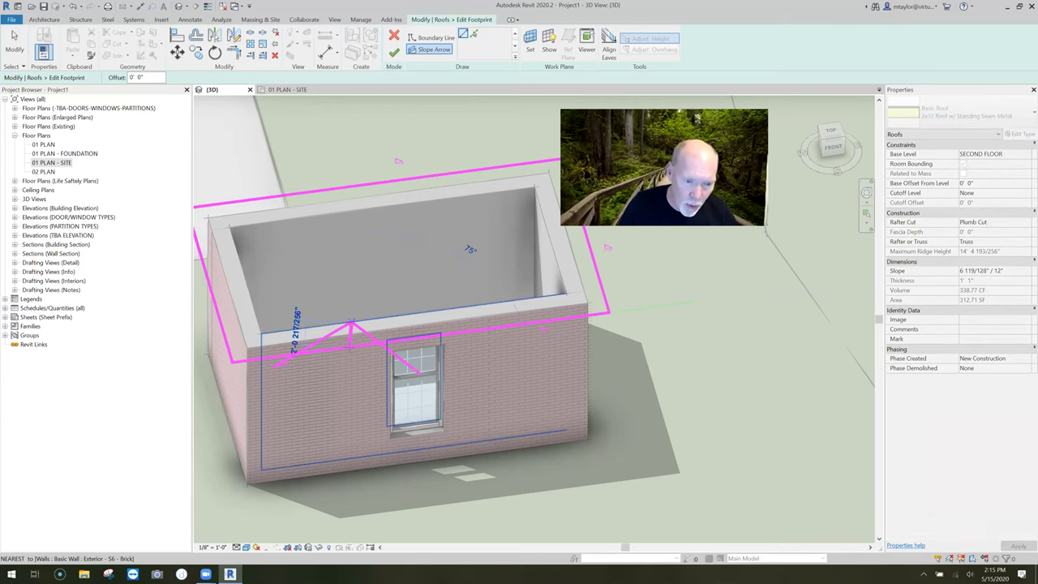
pyautogui.click(275, 362)
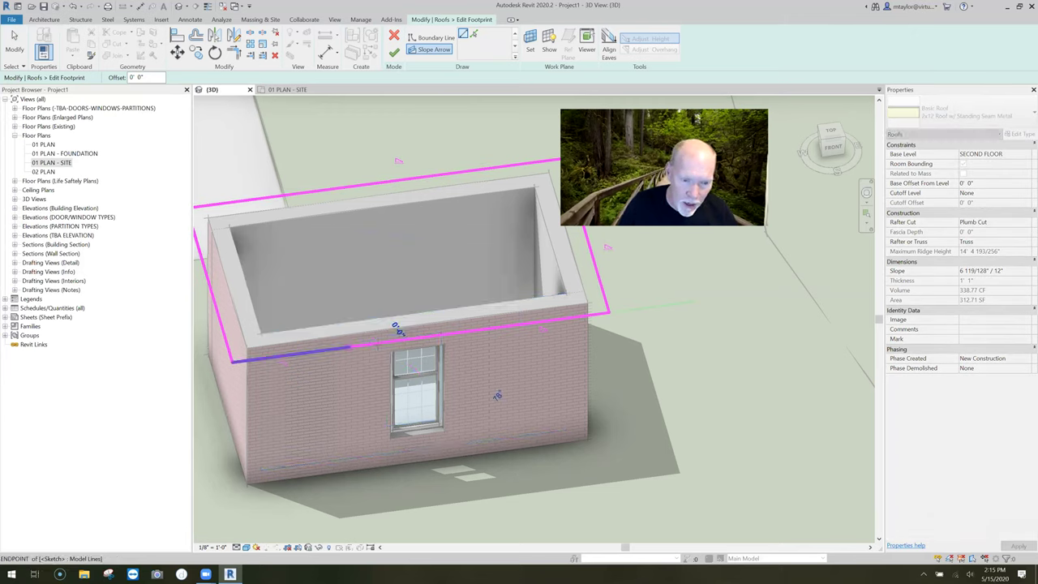
pyautogui.click(421, 336)
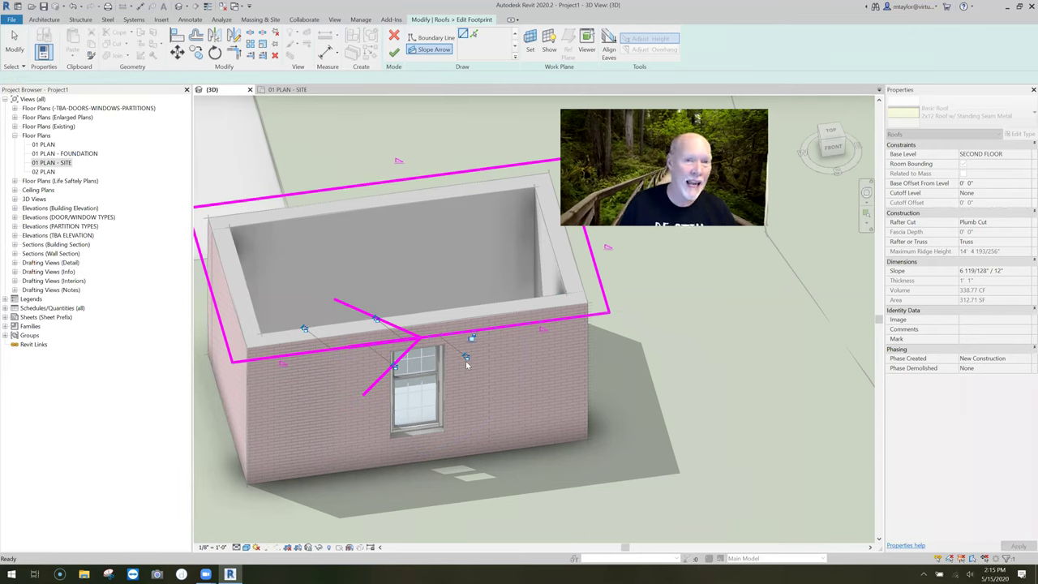
pyautogui.press('Escape')
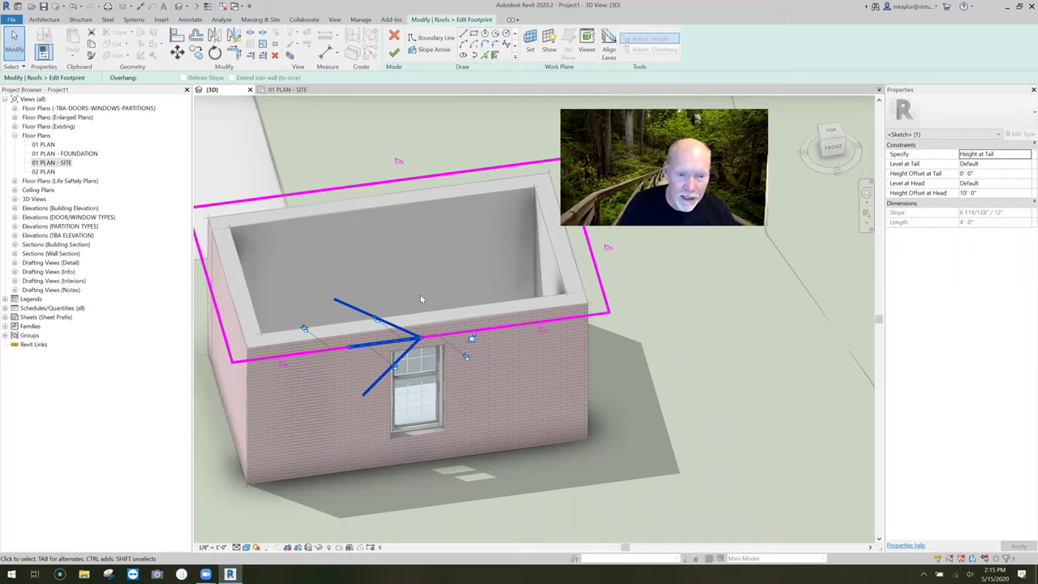
# Draw a second slope arrow along the boundary segment right of the window, its head meeting the first arrow's head above the window.
pyautogui.click(430, 49)
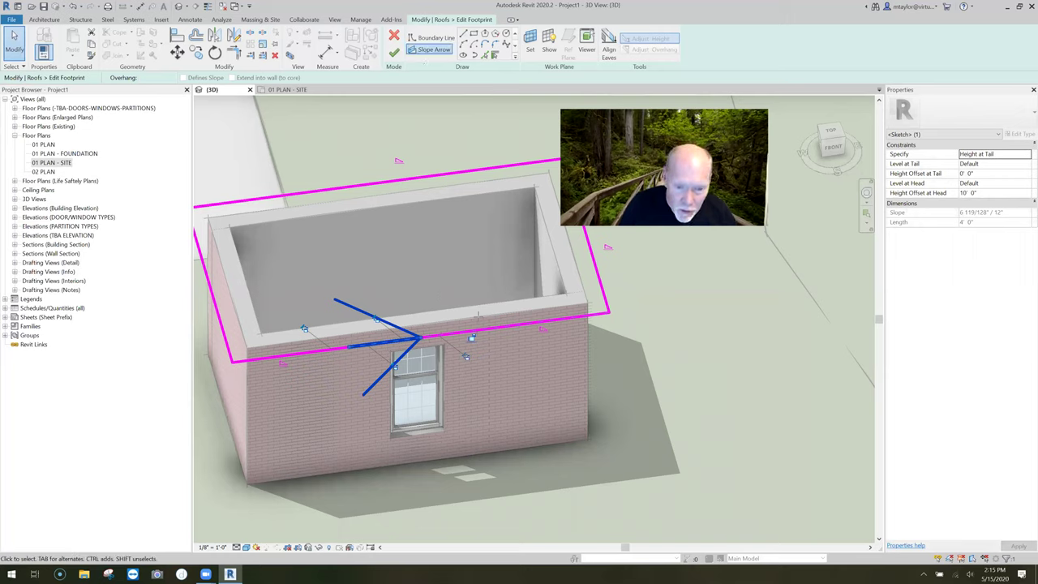
pyautogui.click(419, 335)
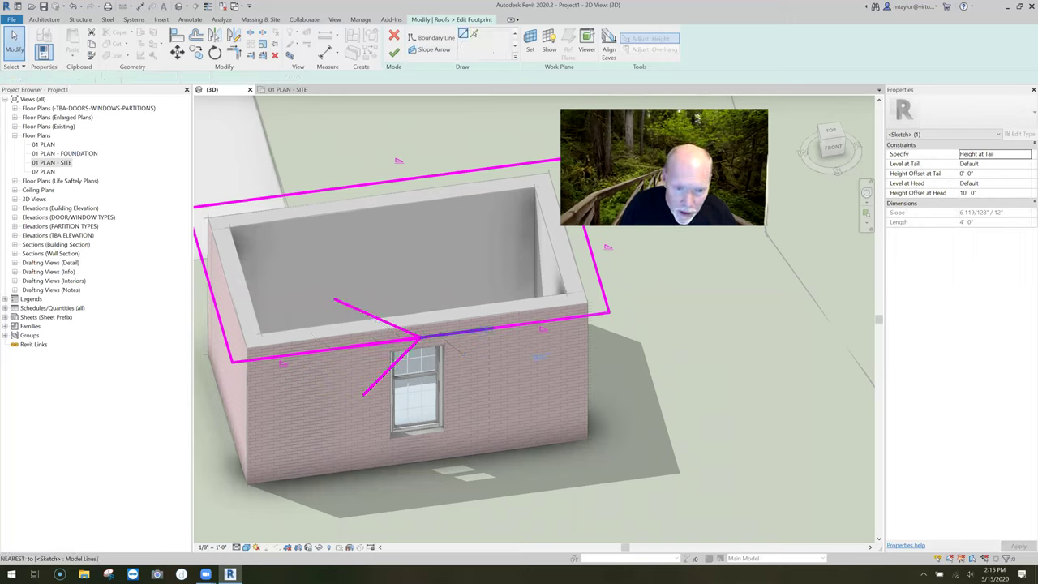
pyautogui.click(492, 329)
pyautogui.press('Escape')
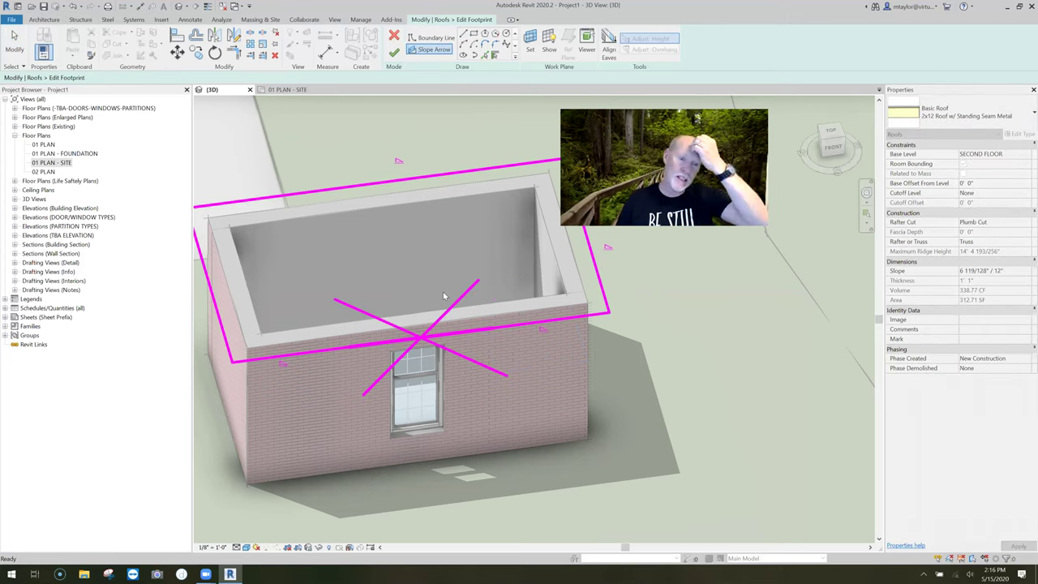
pyautogui.press('Escape')
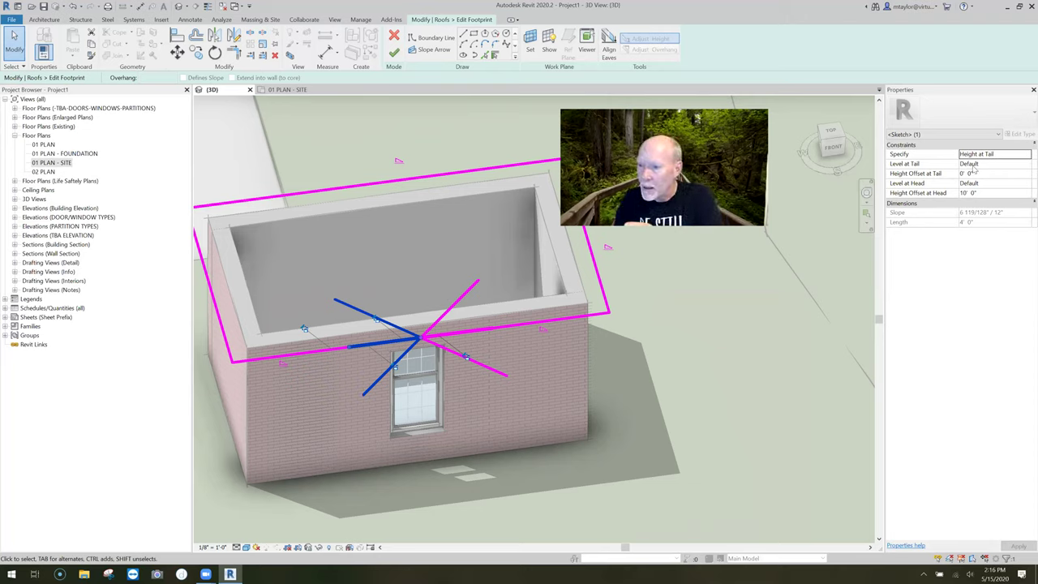
# Set the Height Offset at Head of both slope arrows to 4' 0" and finish the roof footprint.
pyautogui.click(982, 192)
pyautogui.write('4')
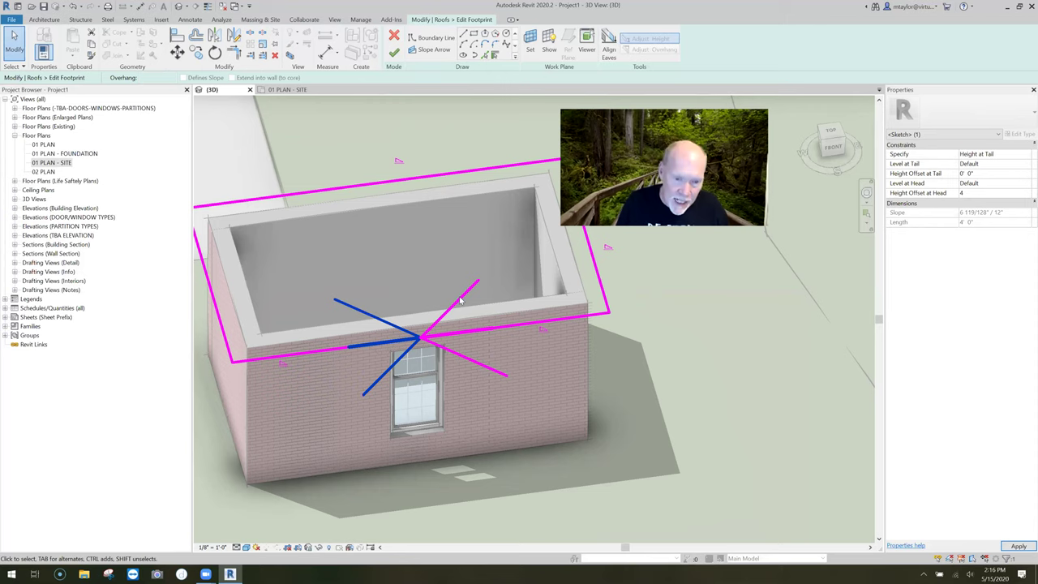
pyautogui.click(493, 331)
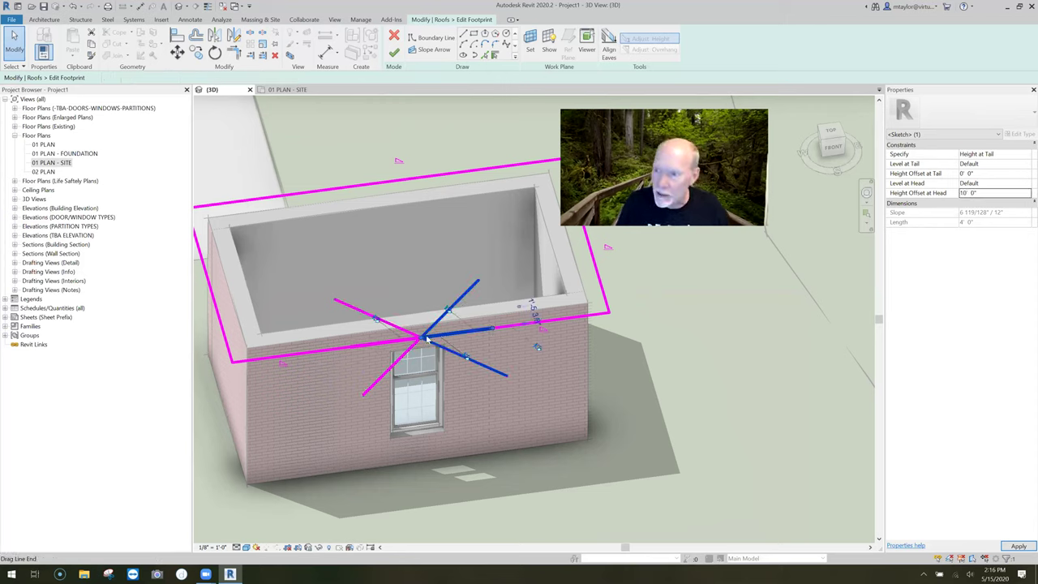
pyautogui.click(916, 199)
pyautogui.write('4')
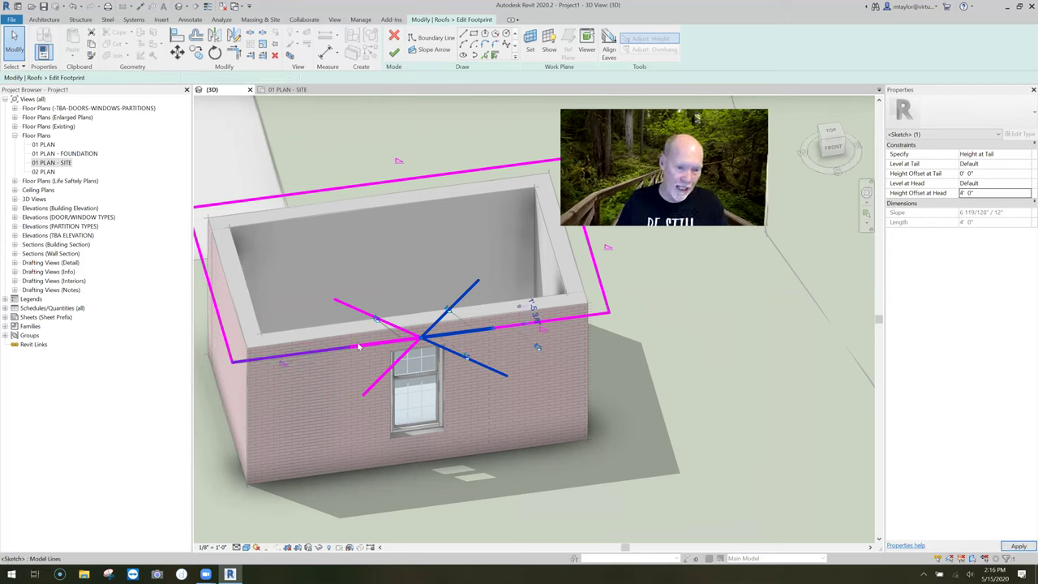
pyautogui.click(394, 57)
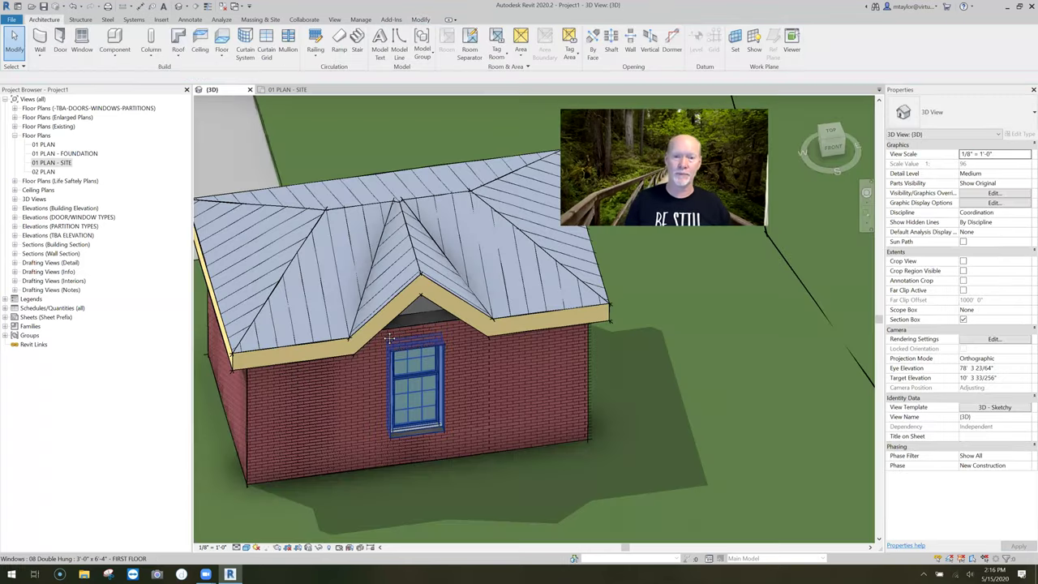
# Attach the top of the brick wall containing the window to the roof so it fills the gable.
pyautogui.keyDown('shift'); pyautogui.moveTo(389, 339); pyautogui.dragTo(312, 345, button='middle'); pyautogui.keyUp('shift')
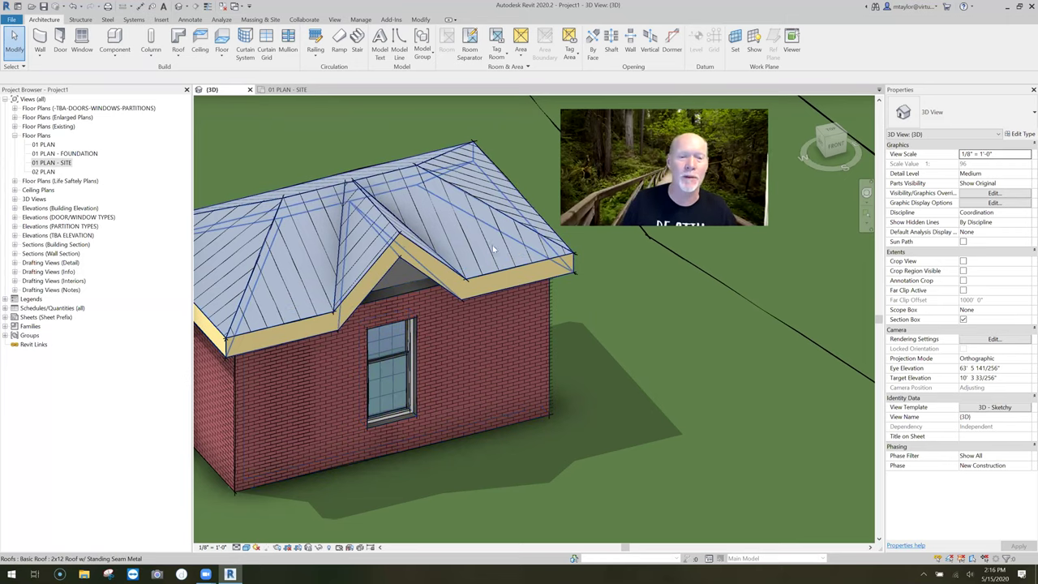
pyautogui.click(454, 359)
pyautogui.click(463, 46)
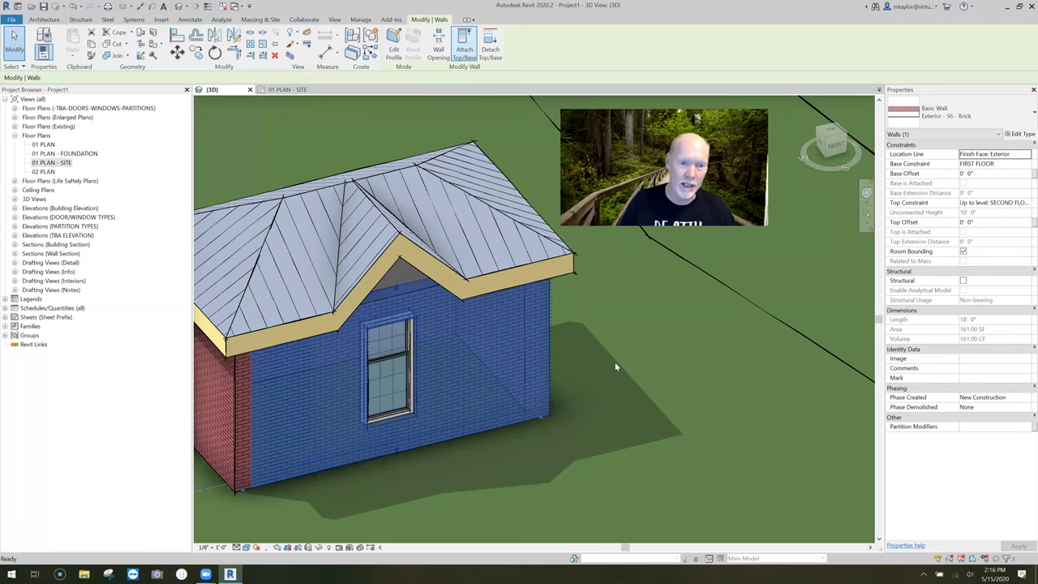
pyautogui.click(526, 482)
pyautogui.scroll(-2, 525, 482)
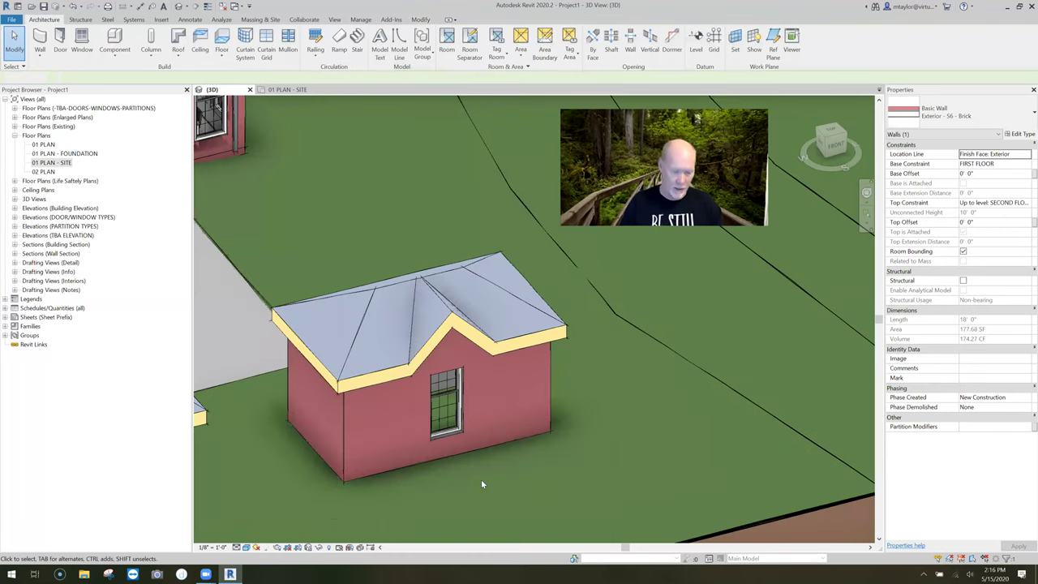
pyautogui.press('Escape')
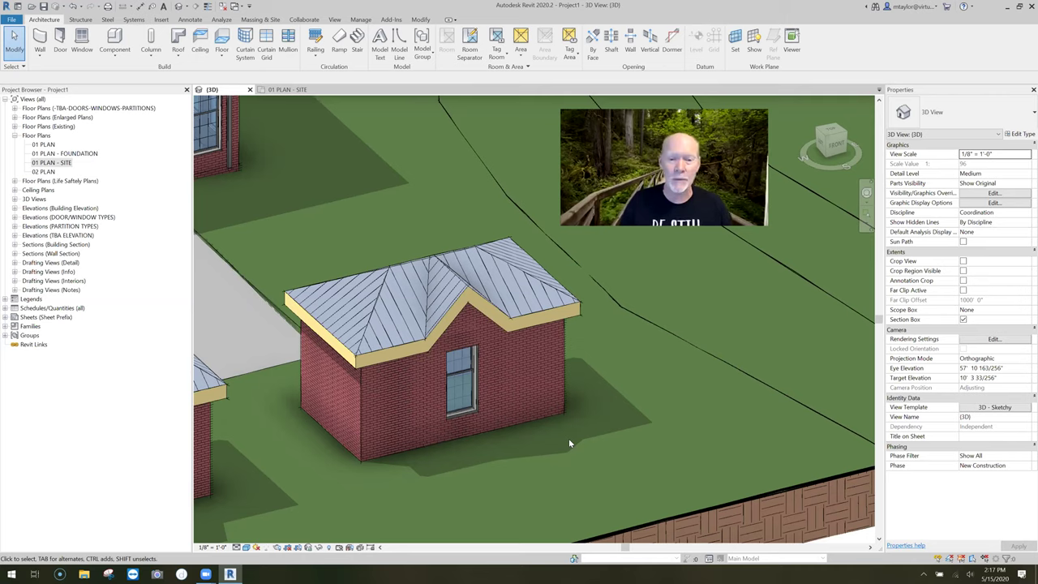
# Copy the second outbuilding's chain of four brick walls, with its window, to the open lawn right of that building.
pyautogui.scroll(-1, 571, 442)
pyautogui.press('s')
pyautogui.press('d')
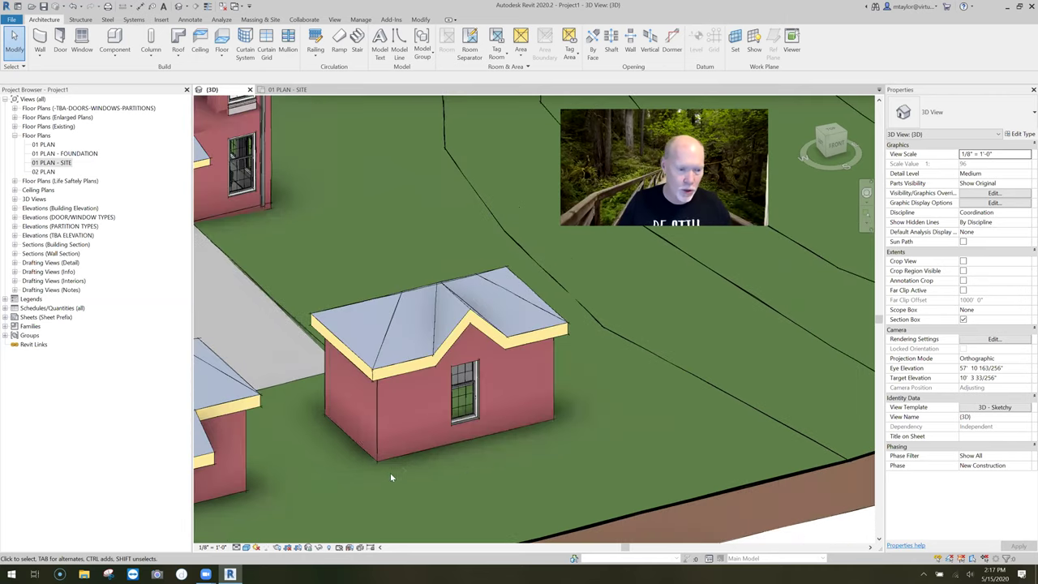
pyautogui.scroll(-1, 391, 478)
pyautogui.moveTo(391, 478); pyautogui.dragTo(452, 424, button='middle')
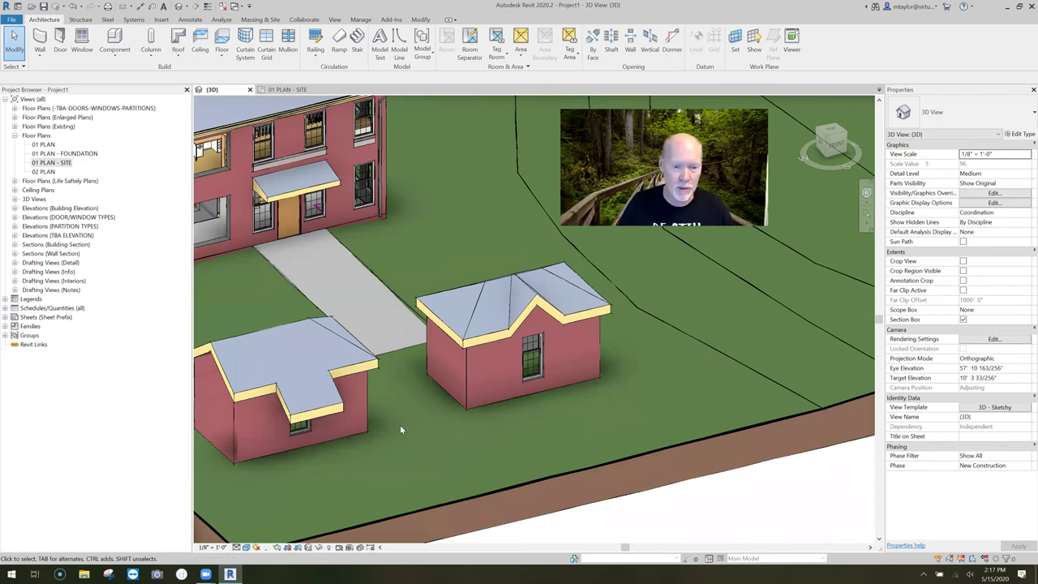
pyautogui.press('Tab')
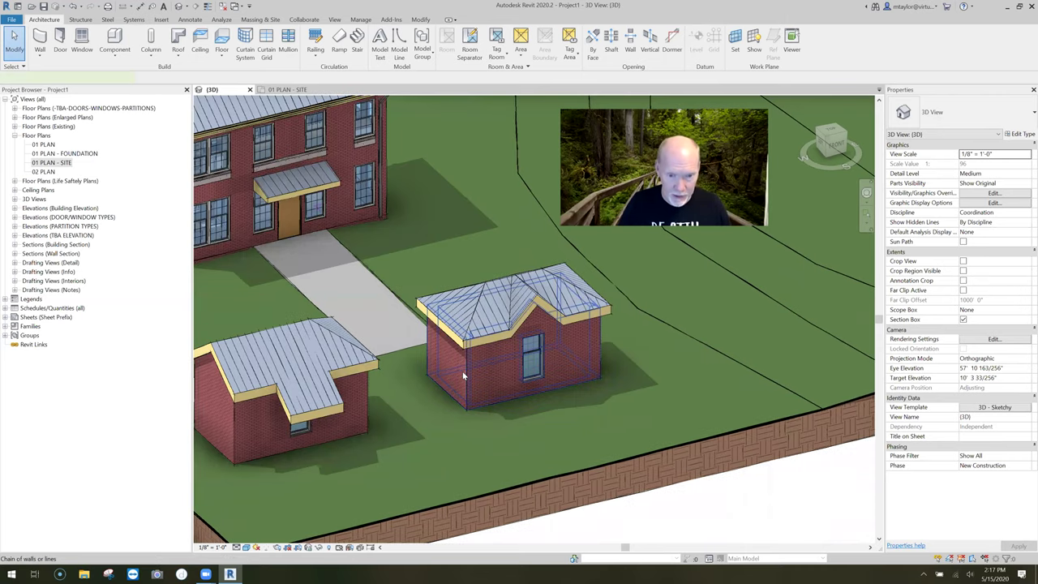
pyautogui.click(463, 376)
pyautogui.press('c')
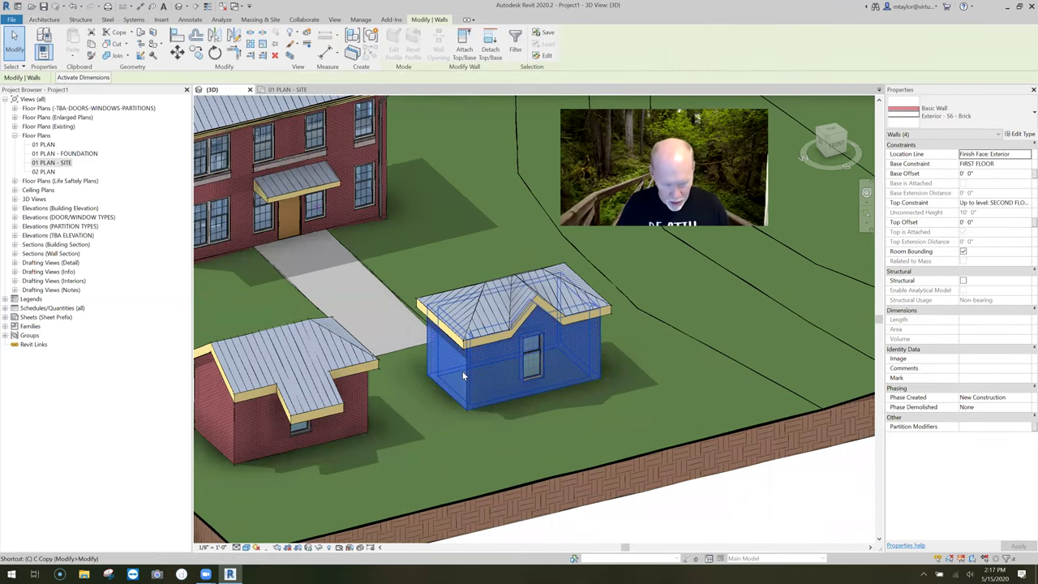
pyautogui.press('c')
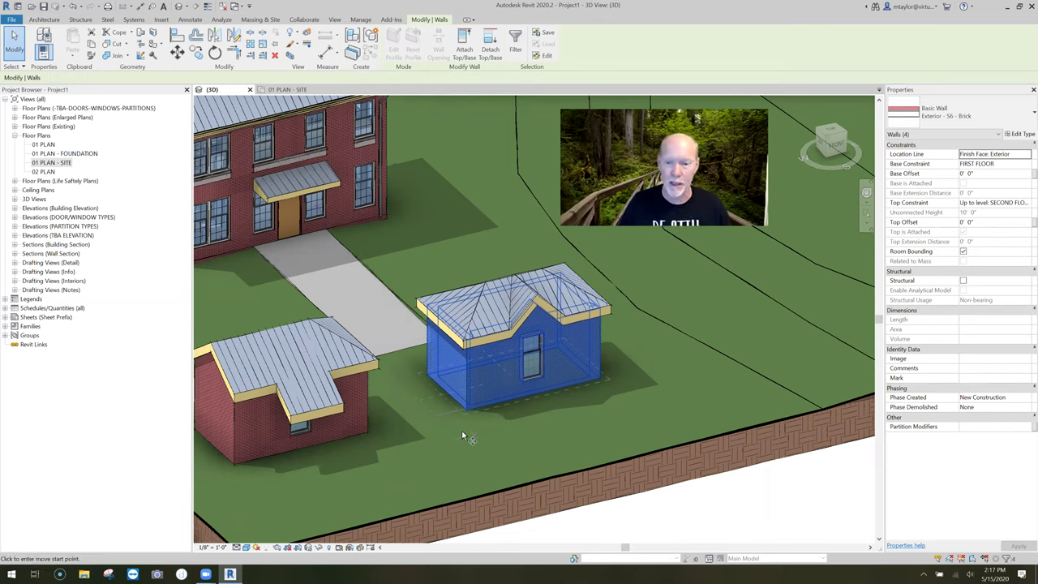
pyautogui.click(426, 409)
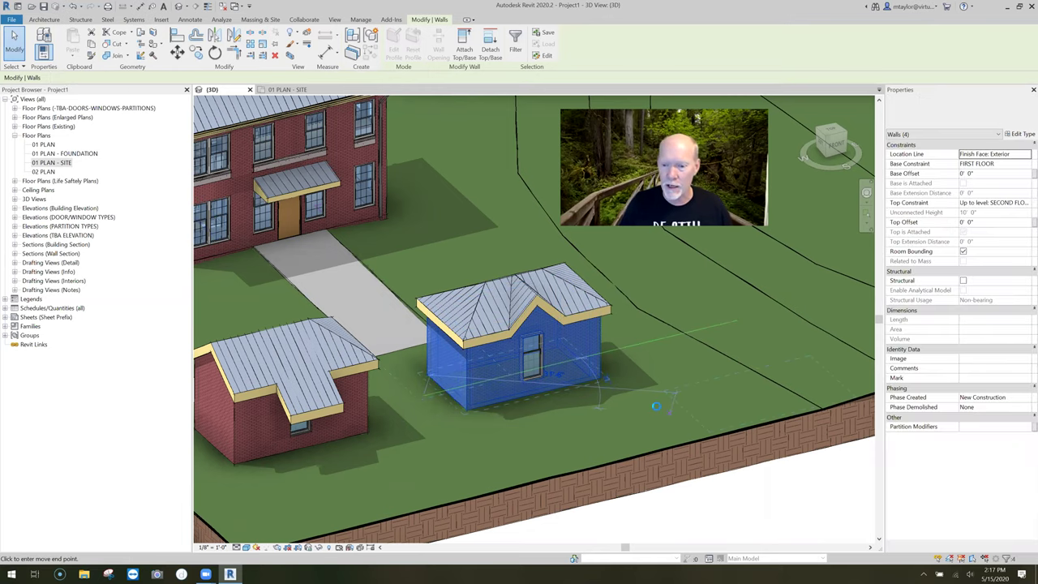
pyautogui.click(772, 434)
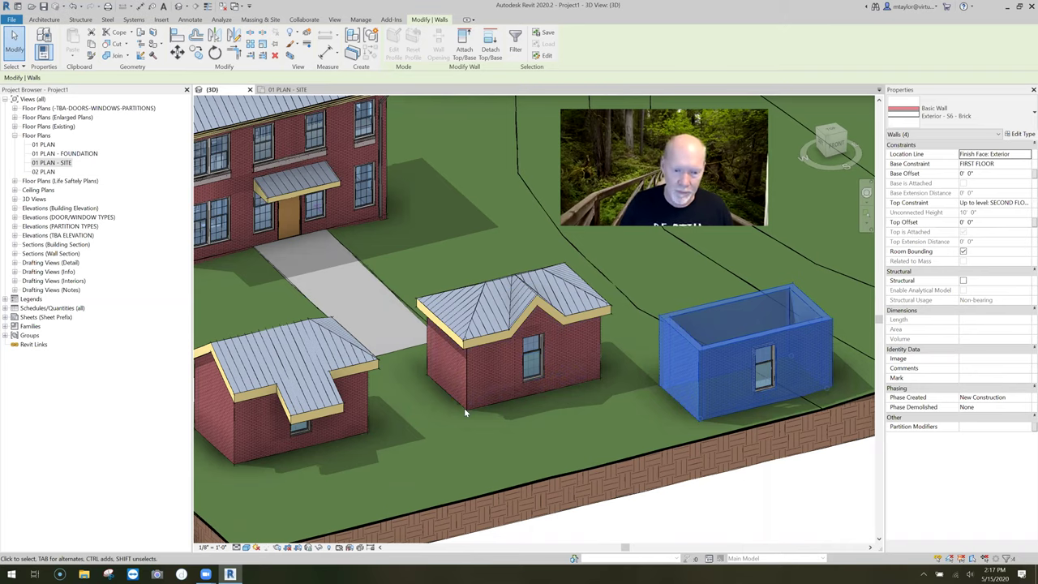
pyautogui.press('Escape')
# Start a footprint roof on the SECOND FLOOR level over the copied walls, with slope-defining edges and a 1' 0" overhang.
pyautogui.scroll(2, 485, 385)
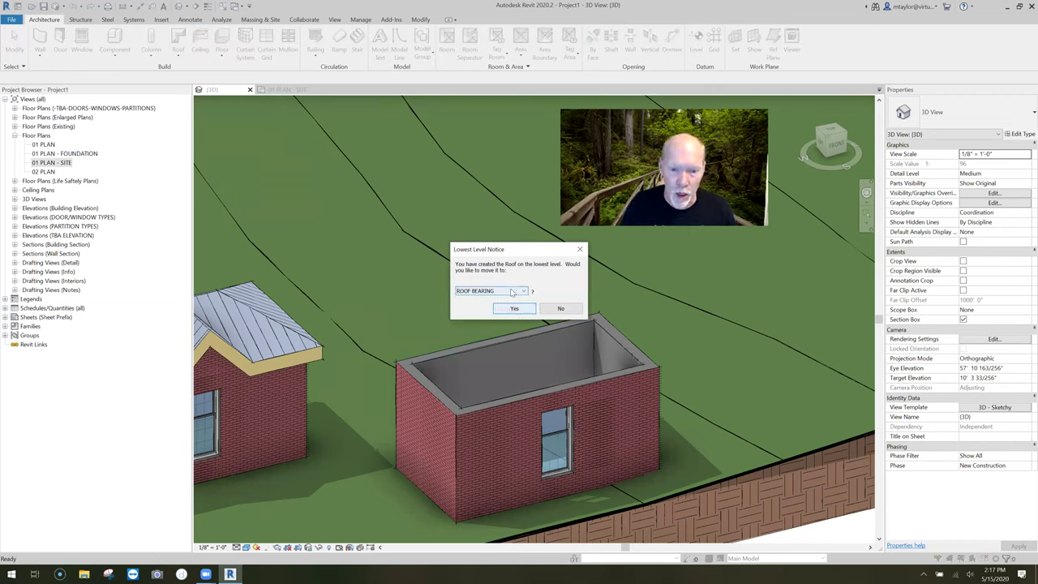
pyautogui.click(512, 291)
pyautogui.click(511, 318)
pyautogui.click(514, 308)
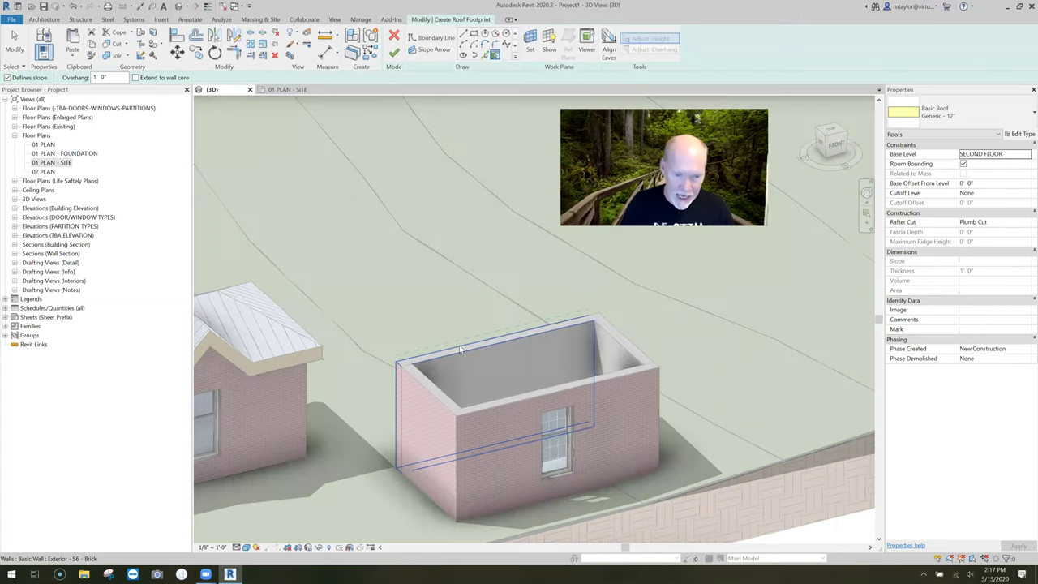
pyautogui.press('Tab')
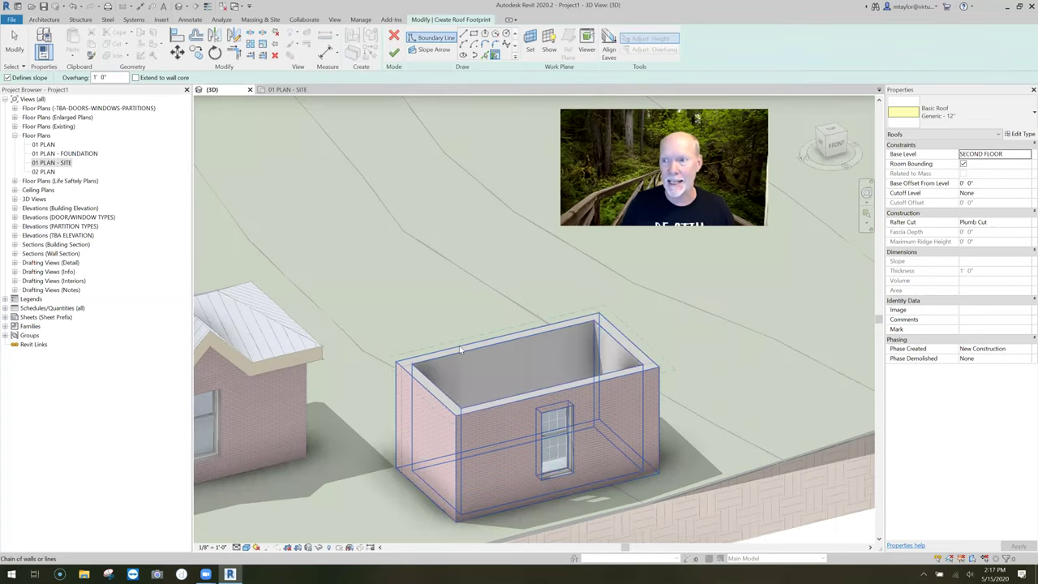
# Finish the third outbuilding's roof as type 2x12 Roof w/ Standing Seam Metal, and reselect it.
pyautogui.click(963, 118)
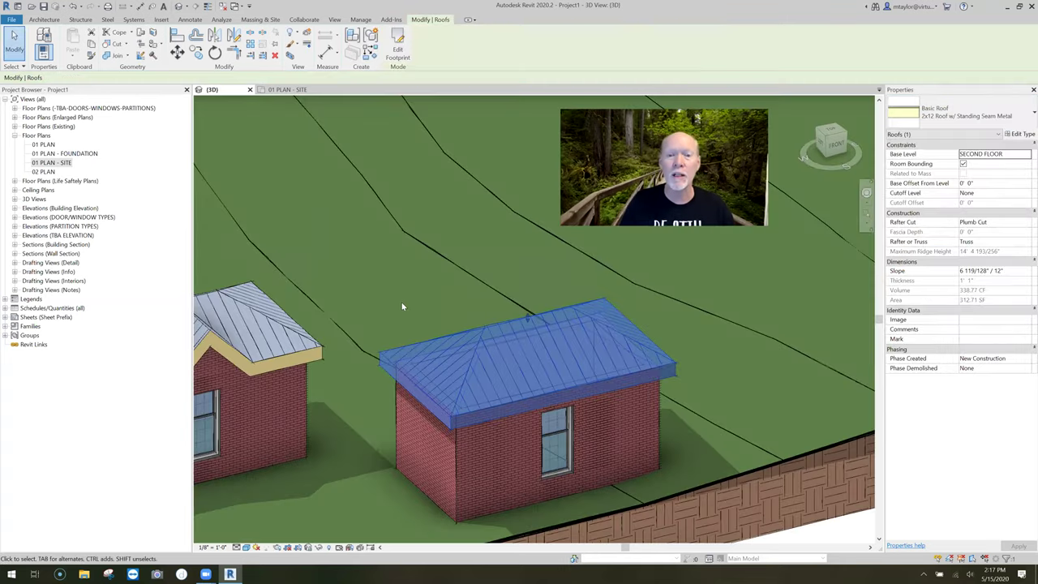
pyautogui.click(378, 303)
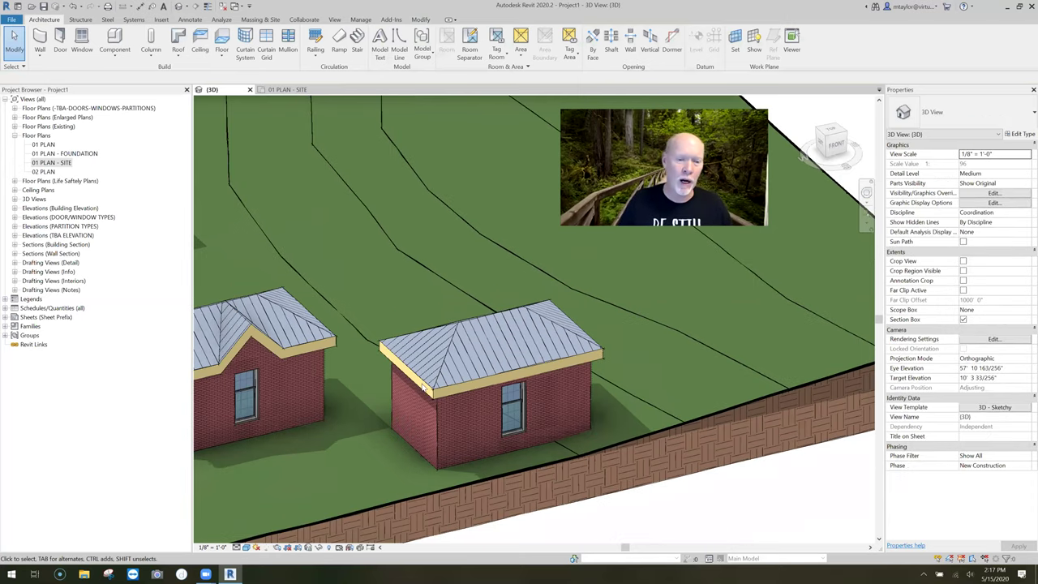
pyautogui.click(428, 260)
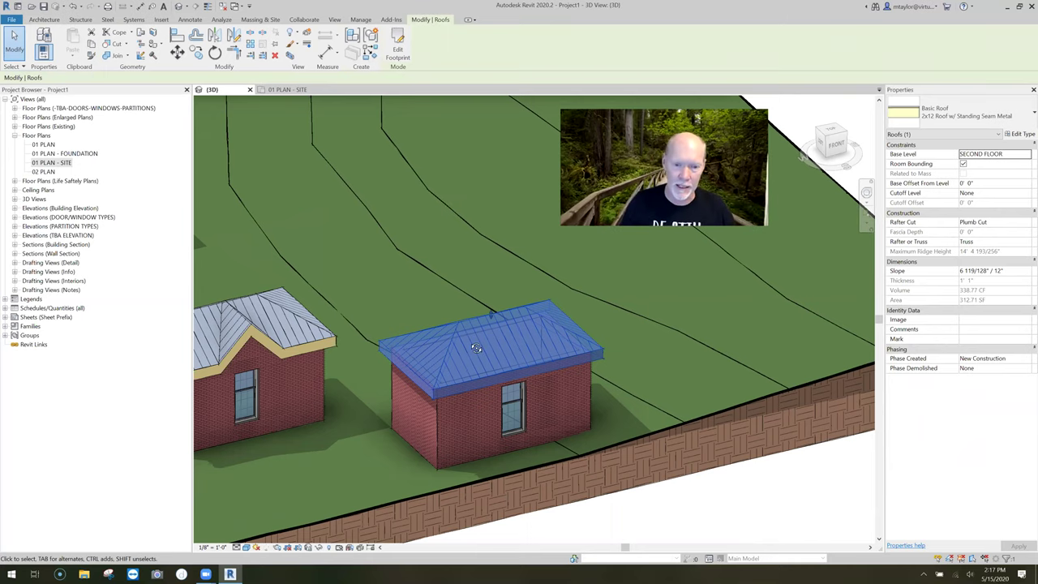
# Edit the third outbuilding's roof footprint so its two short end edges no longer define slope, and finish it as a gable.
pyautogui.keyDown('shift'); pyautogui.moveTo(476, 348); pyautogui.dragTo(512, 315, button='middle'); pyautogui.keyUp('shift')
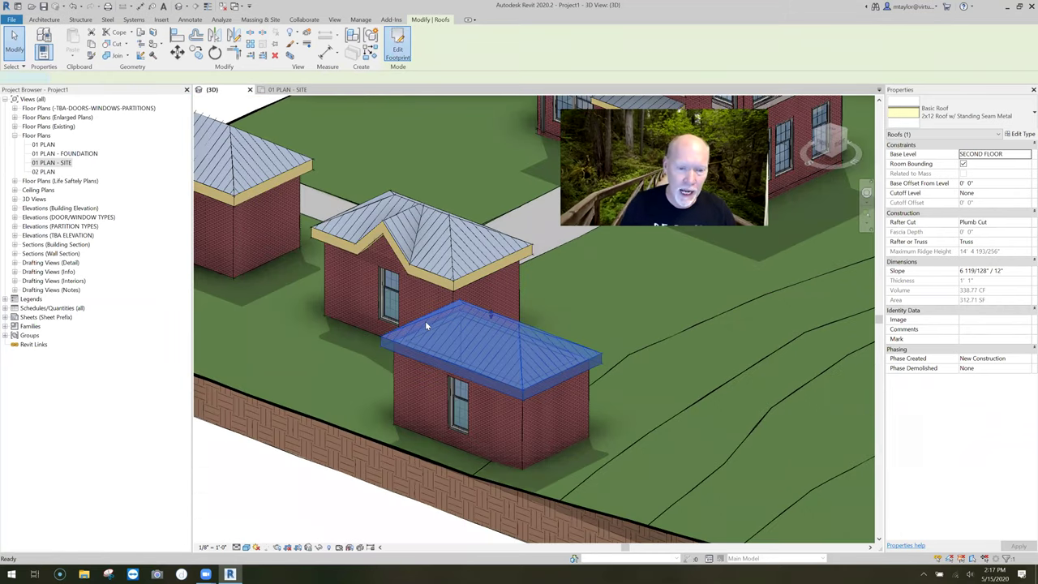
pyautogui.doubleClick(533, 386)
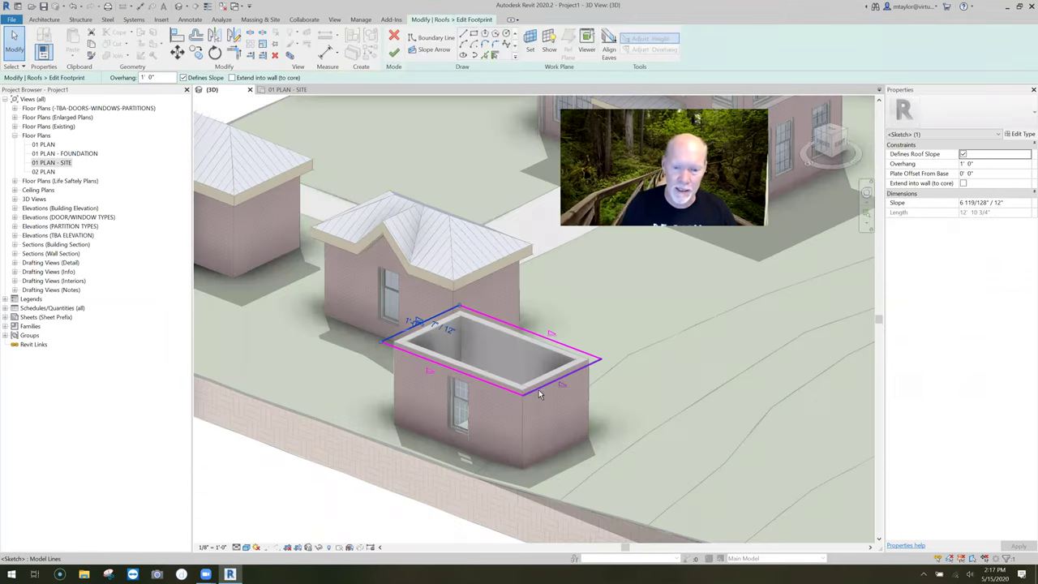
pyautogui.click(550, 385)
pyautogui.click(551, 390)
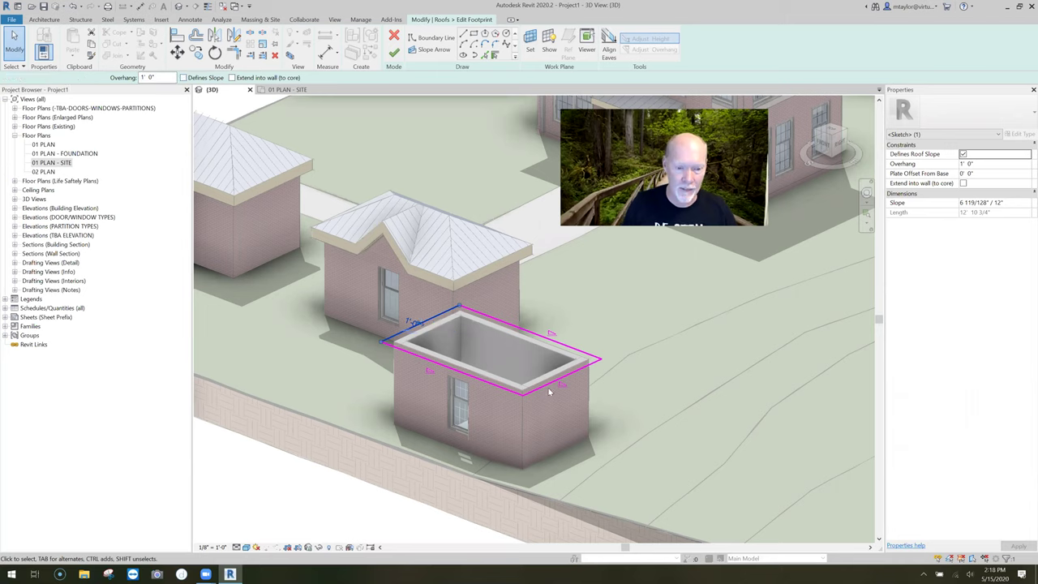
pyautogui.press('Escape')
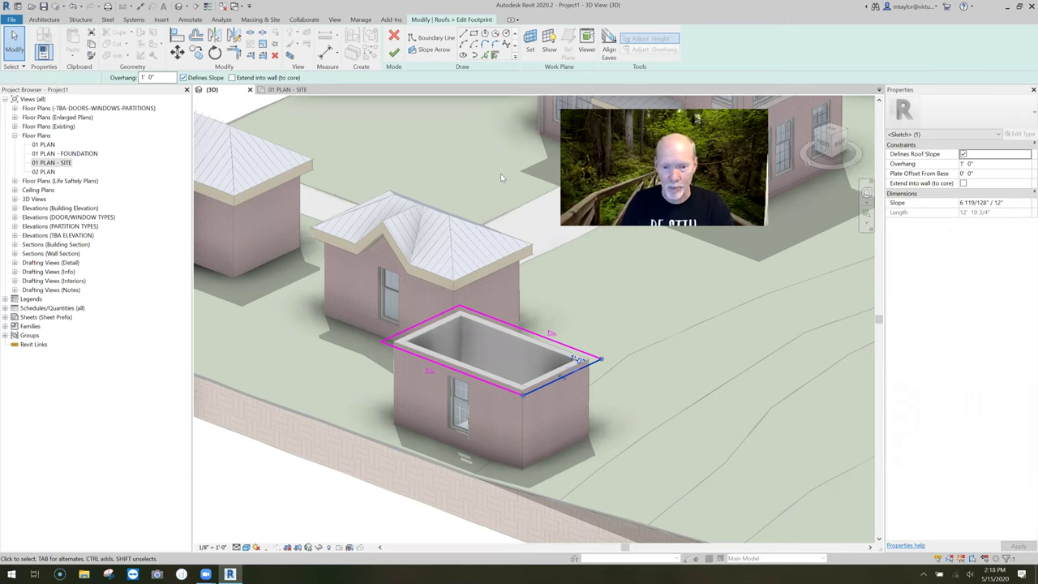
pyautogui.hotkey('ctrl', 'z')
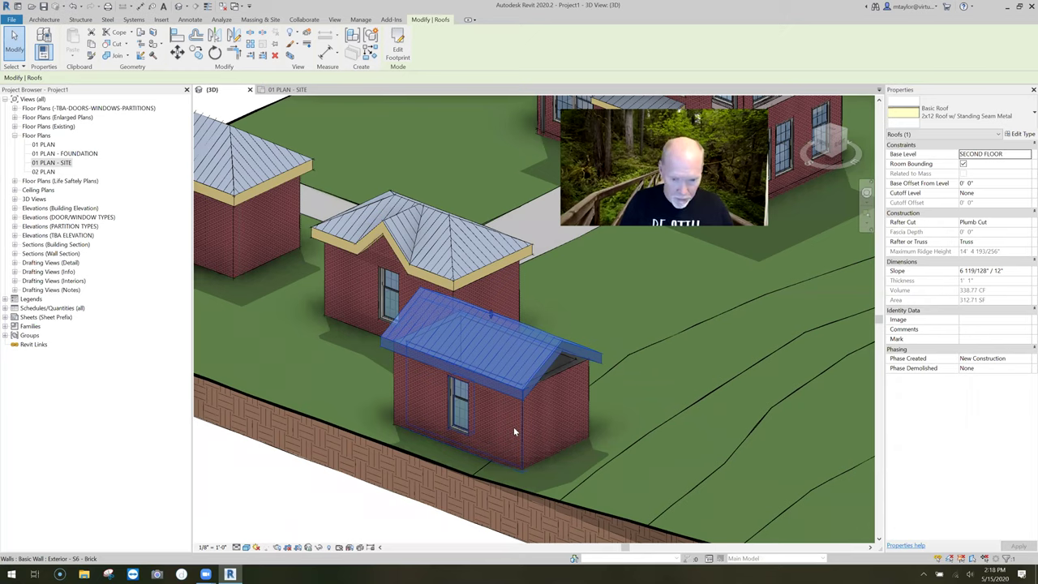
# Attach the tops of the third outbuilding's chain of four brick walls to its gable roof.
pyautogui.scroll(-2, 513, 427)
pyautogui.click(513, 426)
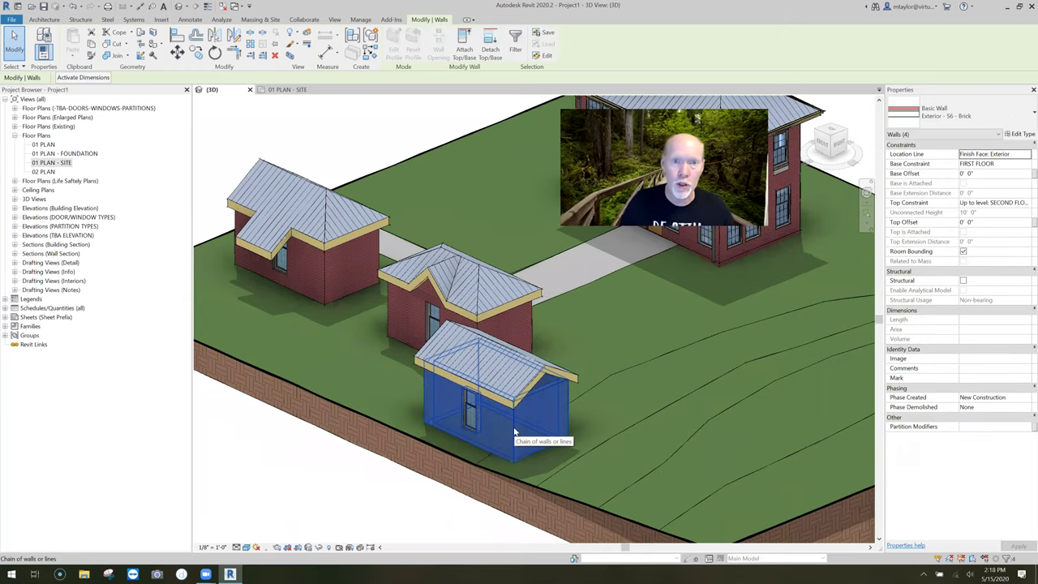
pyautogui.click(694, 372)
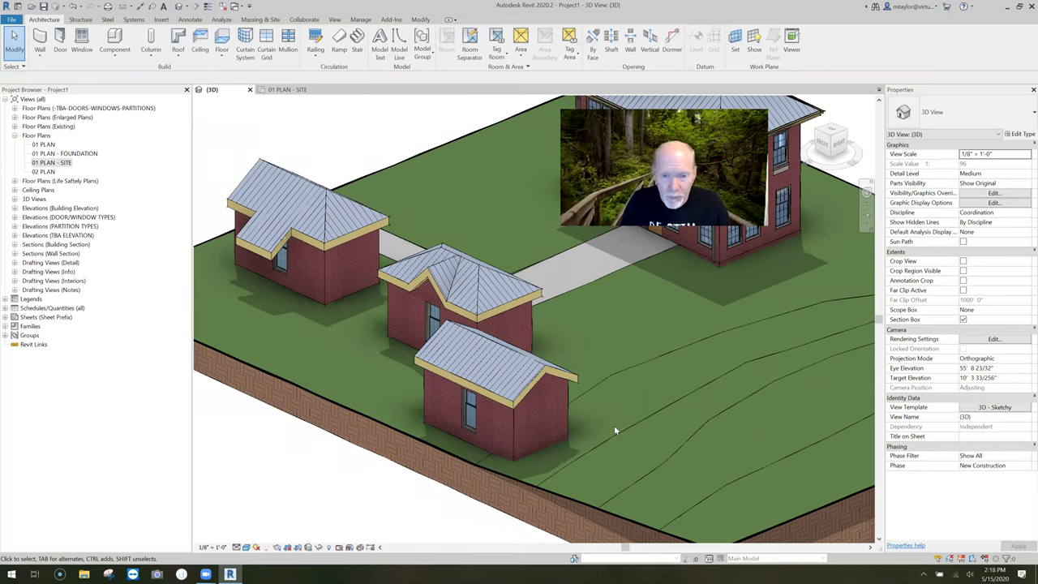
pyautogui.scroll(3, 617, 423)
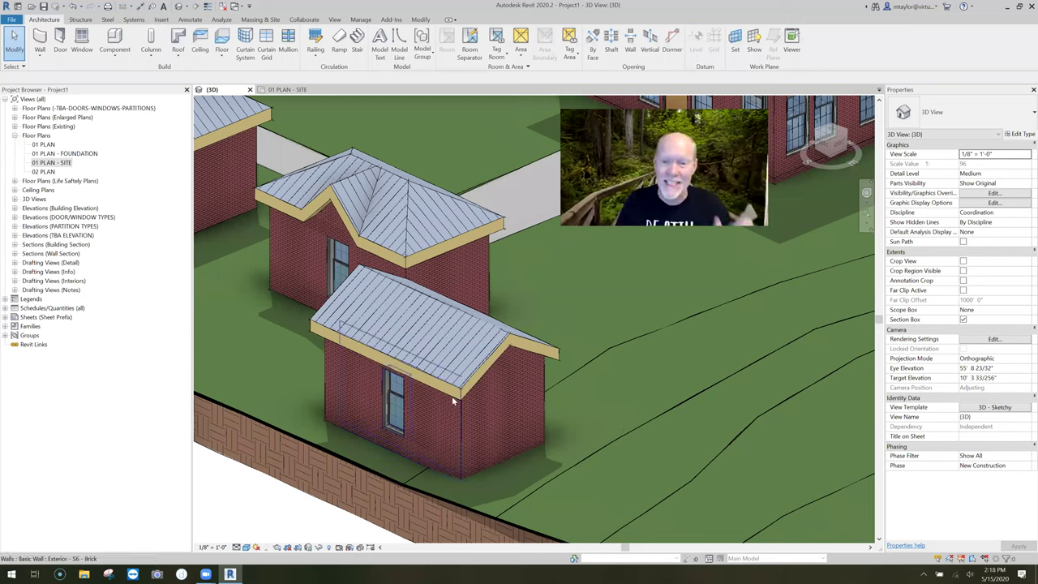
# Edit the gable roof's footprint, set the window-side eave edge's Plate Offset From Base to 3', and finish the roof.
pyautogui.click(532, 371)
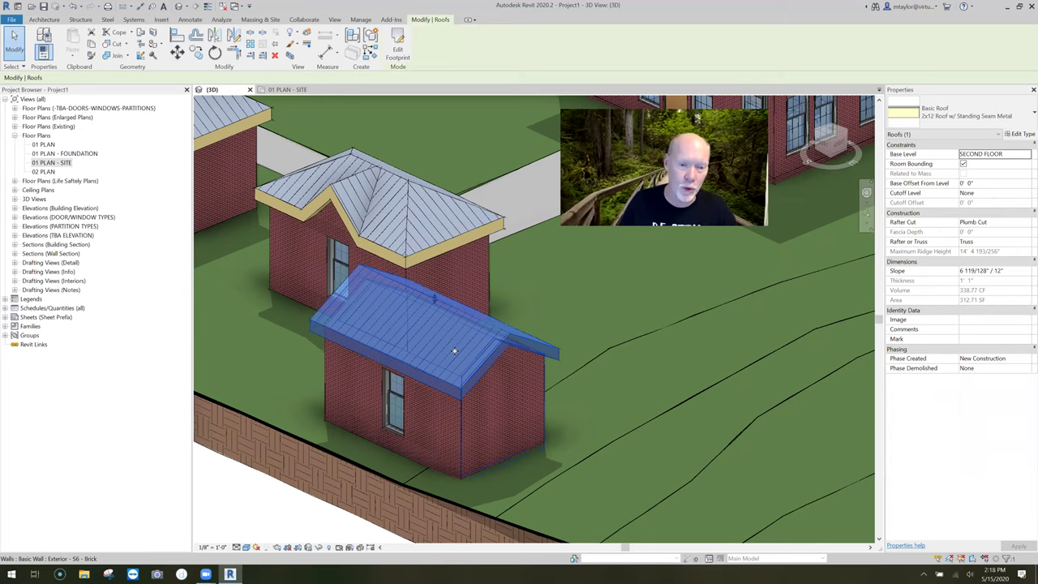
pyautogui.doubleClick(430, 323)
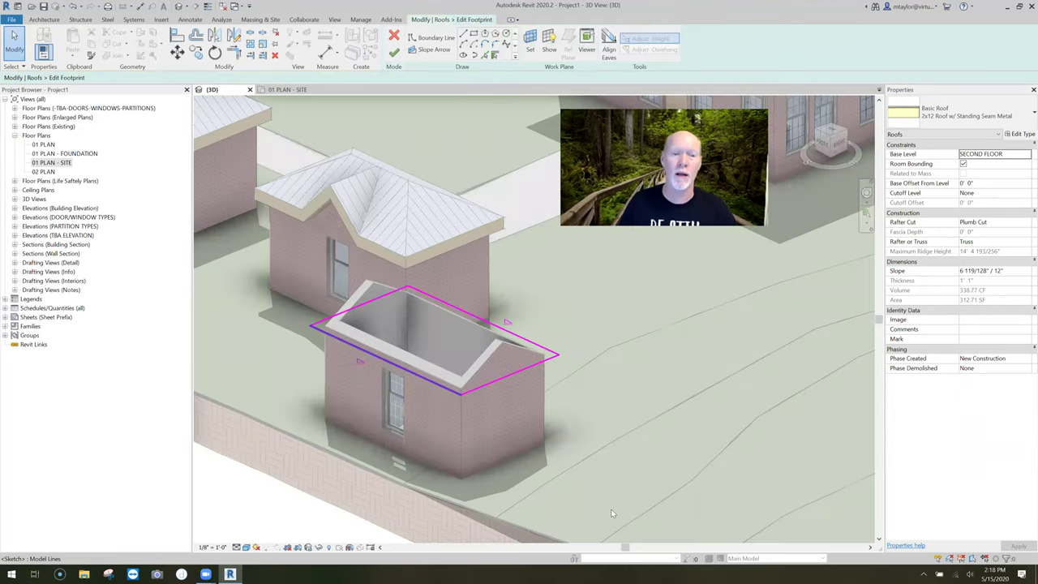
pyautogui.click(455, 397)
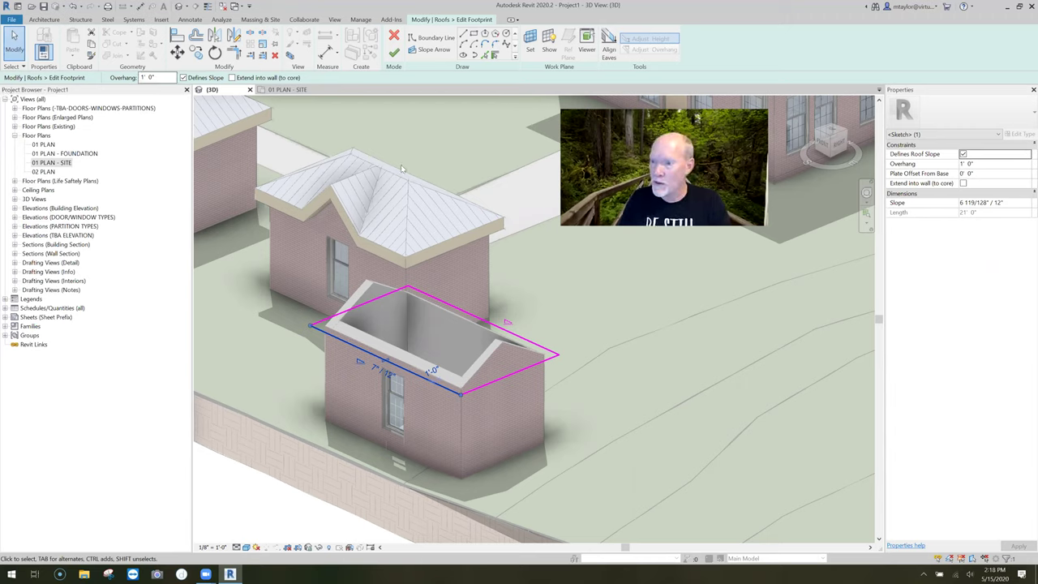
pyautogui.click(929, 177)
pyautogui.write('3')
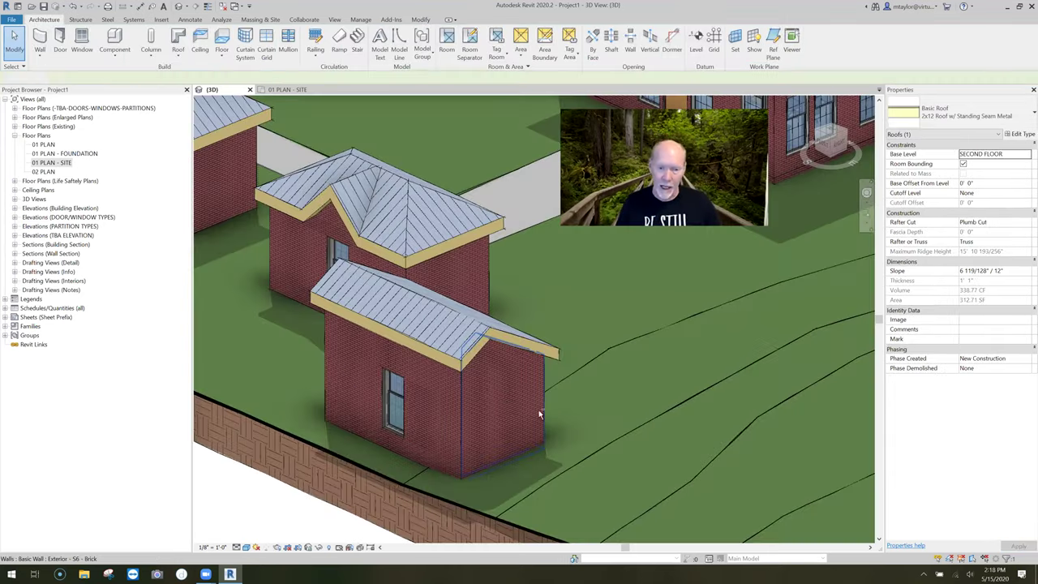
# Examine the third outbuilding's uneven eaves and attached walls from the gable end and the window side.
pyautogui.keyDown('shift'); pyautogui.moveTo(505, 408); pyautogui.dragTo(492, 405, button='middle'); pyautogui.keyUp('shift')
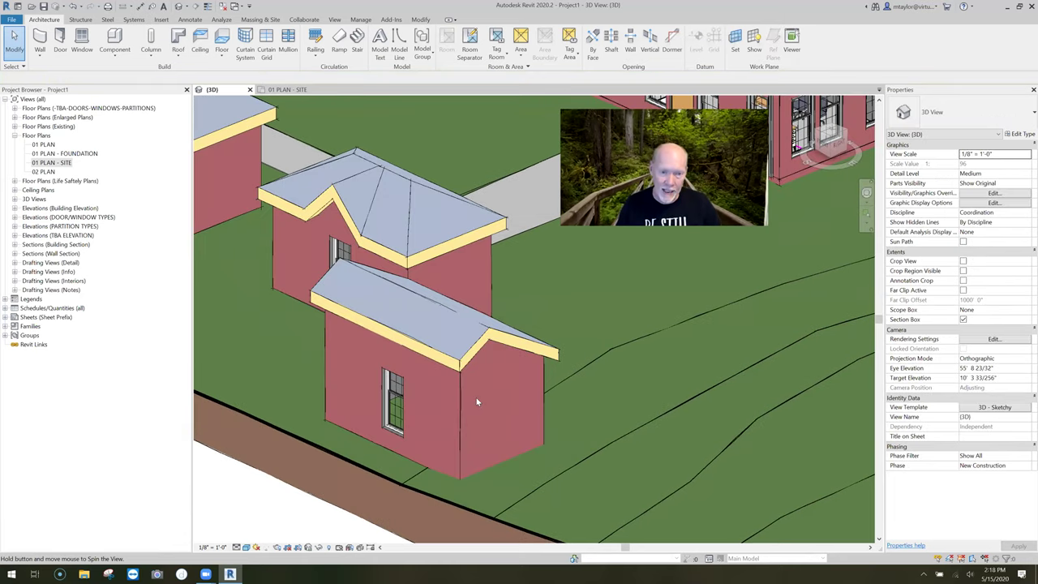
pyautogui.keyDown('shift'); pyautogui.moveTo(431, 402); pyautogui.dragTo(421, 400, button='middle'); pyautogui.keyUp('shift')
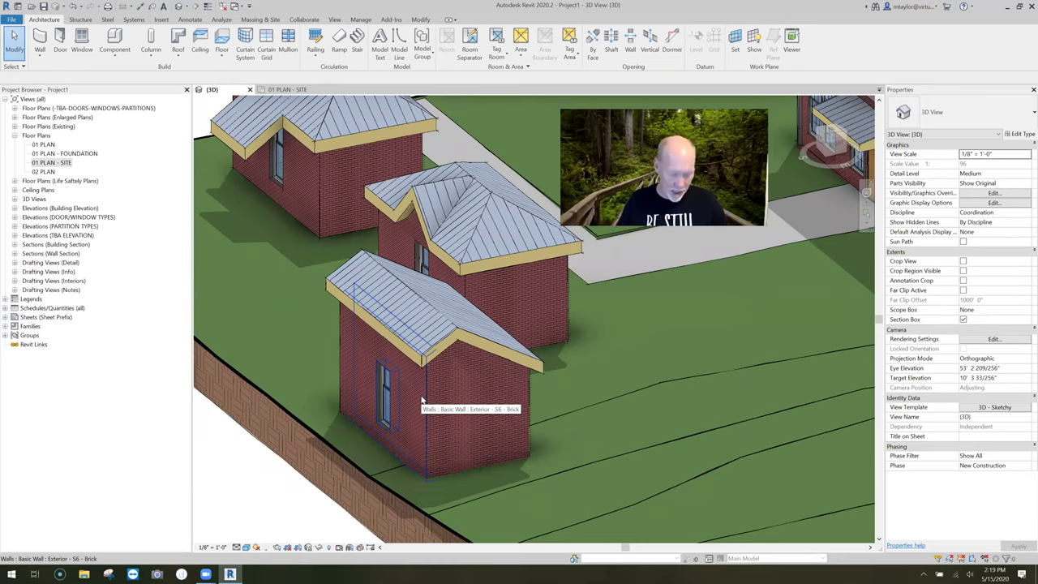
pyautogui.keyDown('shift'); pyautogui.moveTo(414, 349); pyautogui.dragTo(476, 302, button='middle'); pyautogui.keyUp('shift')
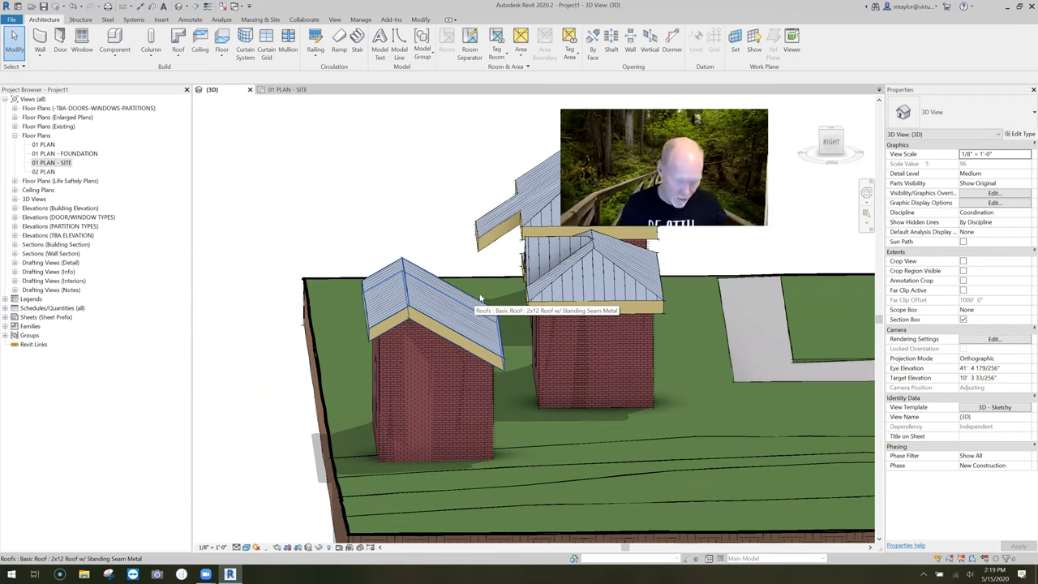
pyautogui.moveTo(450, 378)
pyautogui.keyDown('shift'); pyautogui.mouseDown(button='middle')
pyautogui.moveTo(493, 392)
pyautogui.moveTo(475, 401)
pyautogui.moveTo(513, 378)
pyautogui.mouseUp(button='middle'); pyautogui.keyUp('shift')
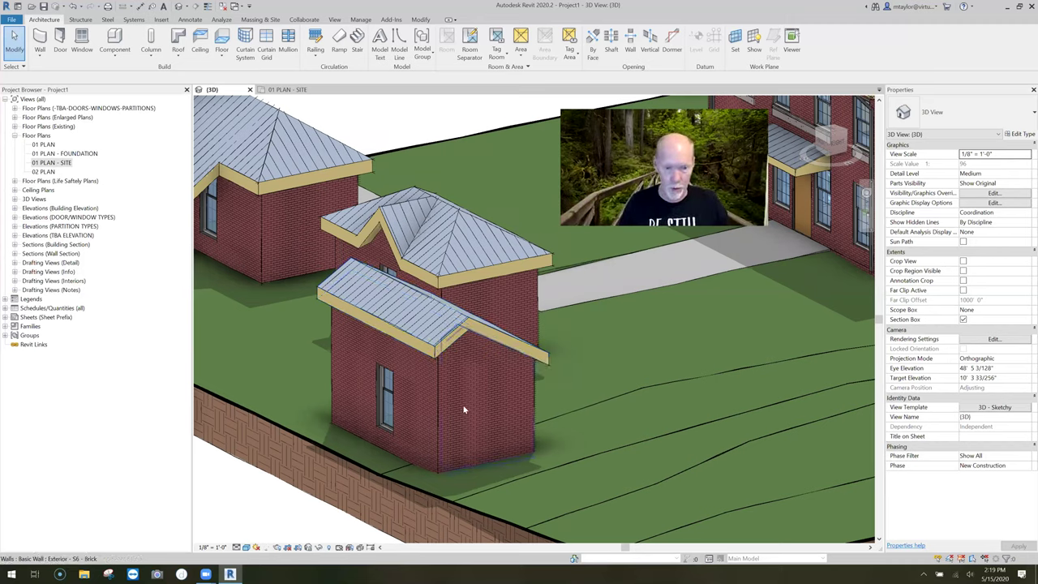
pyautogui.scroll(-2, 530, 383)
pyautogui.keyDown('shift'); pyautogui.moveTo(372, 355); pyautogui.dragTo(477, 386, button='middle'); pyautogui.keyUp('shift')
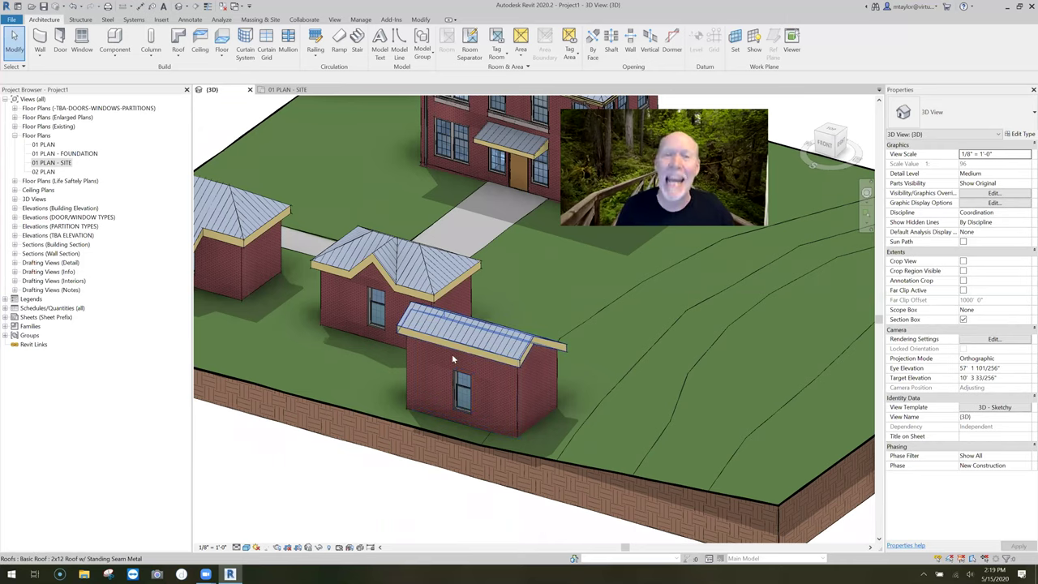
pyautogui.keyDown('shift'); pyautogui.moveTo(466, 350); pyautogui.dragTo(543, 324, button='middle'); pyautogui.keyUp('shift')
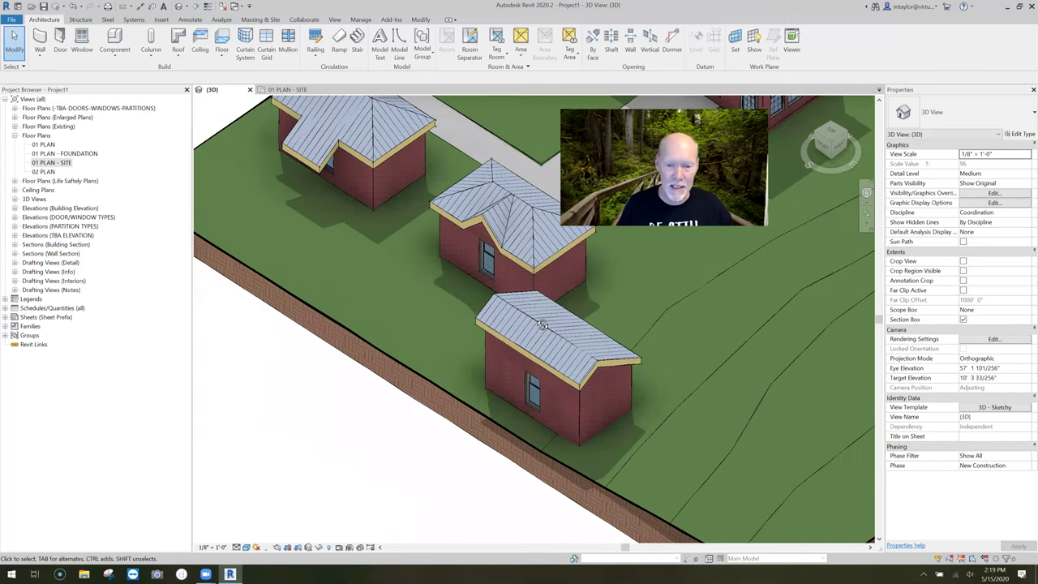
# Copy the third outbuilding's chain of four brick walls, with its window, to the open lawn beside it.
pyautogui.moveTo(402, 418); pyautogui.dragTo(402, 418, button='middle')
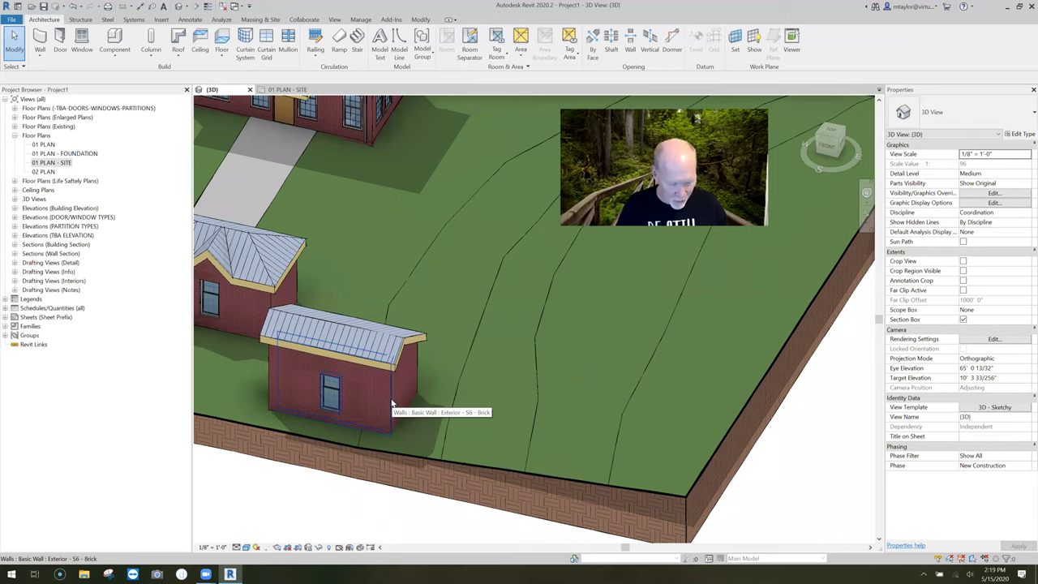
pyautogui.press('Tab')
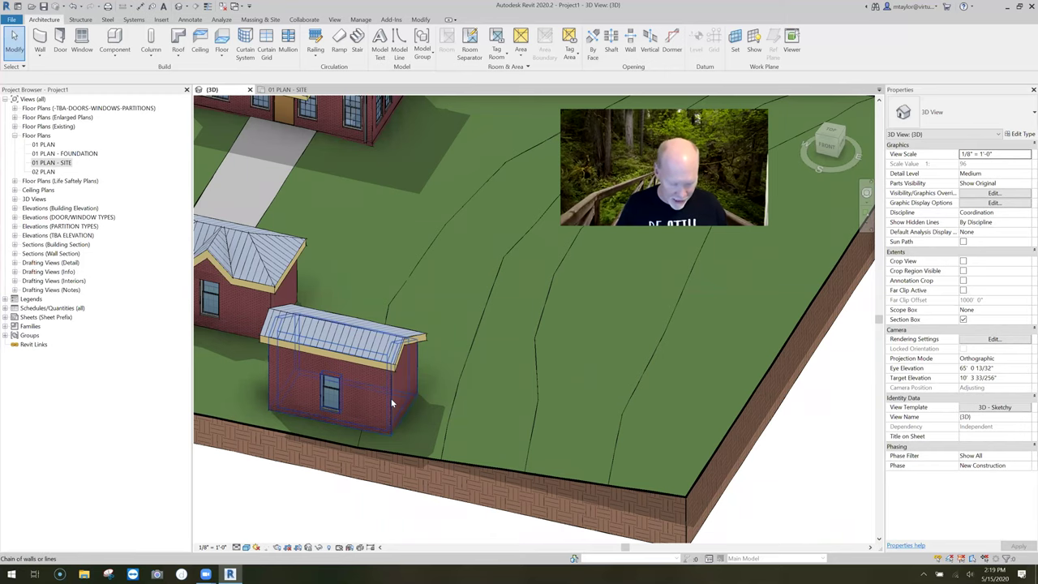
pyautogui.moveTo(275, 412); pyautogui.dragTo(479, 373)
pyautogui.click(571, 341)
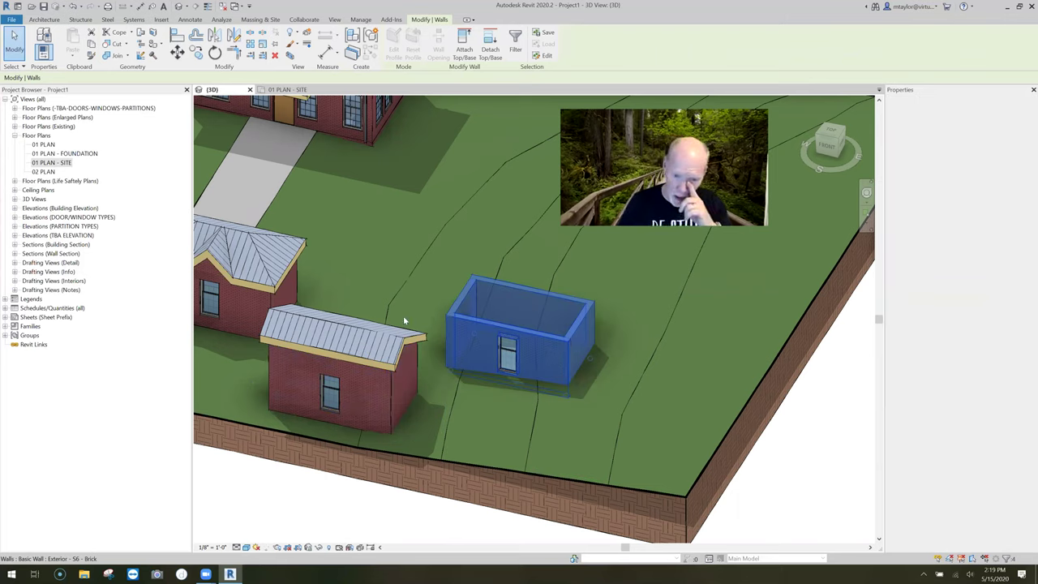
pyautogui.press('Escape')
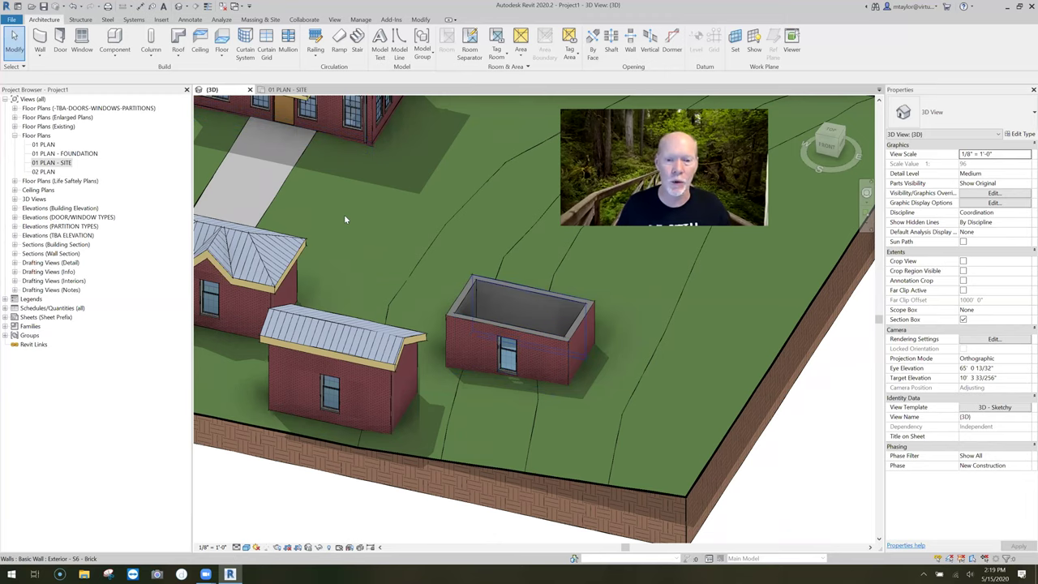
# Create a footprint hip roof on the SECOND FLOOR level over the copied walls, with slope-defining edges and a 1' 0" overhang.
pyautogui.scroll(2, 386, 282)
pyautogui.scroll(1, 386, 281)
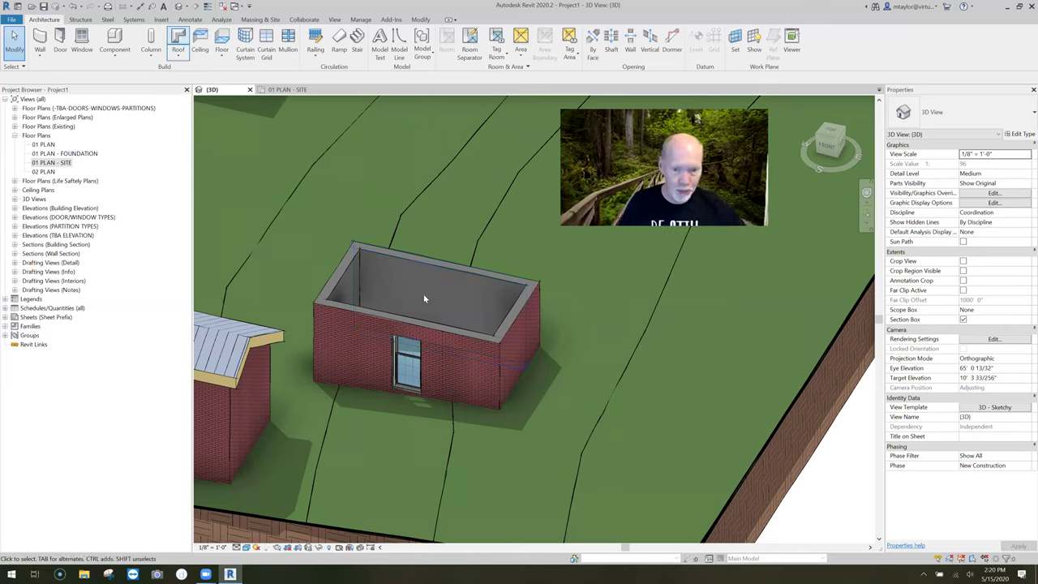
pyautogui.click(513, 291)
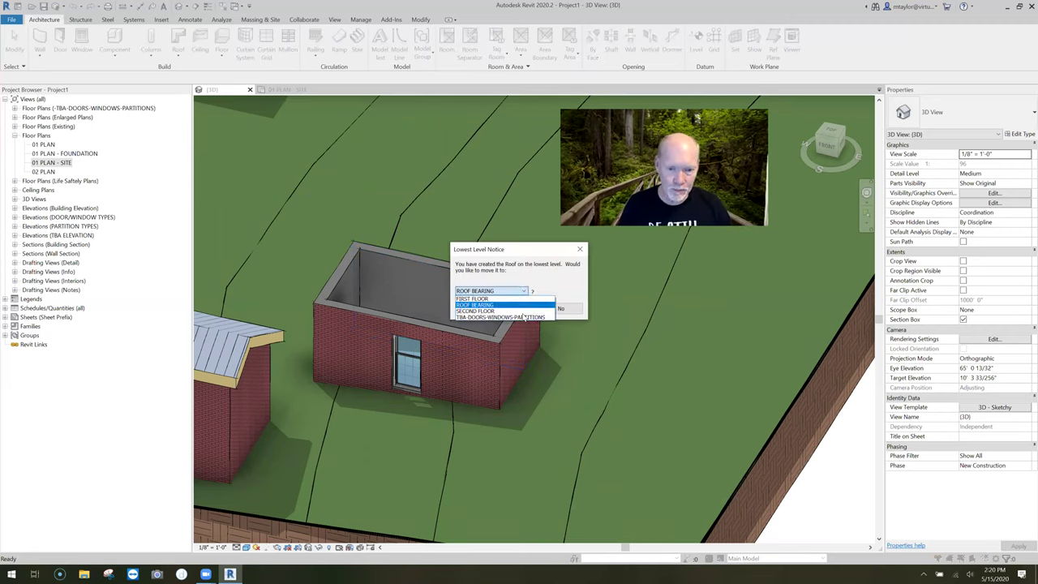
pyautogui.click(487, 311)
pyautogui.press('Return')
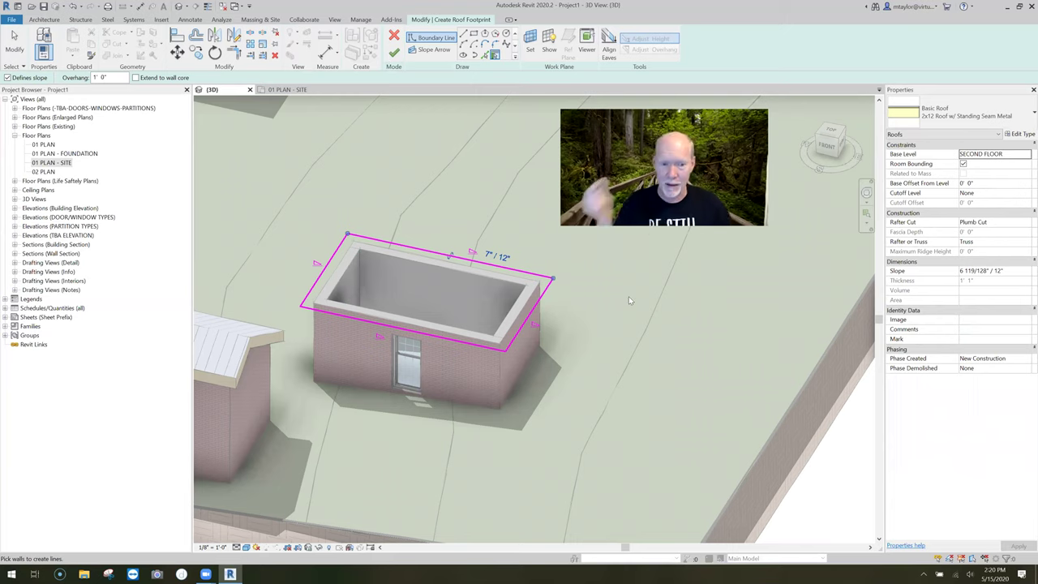
pyautogui.press('f')
pyautogui.press('f')
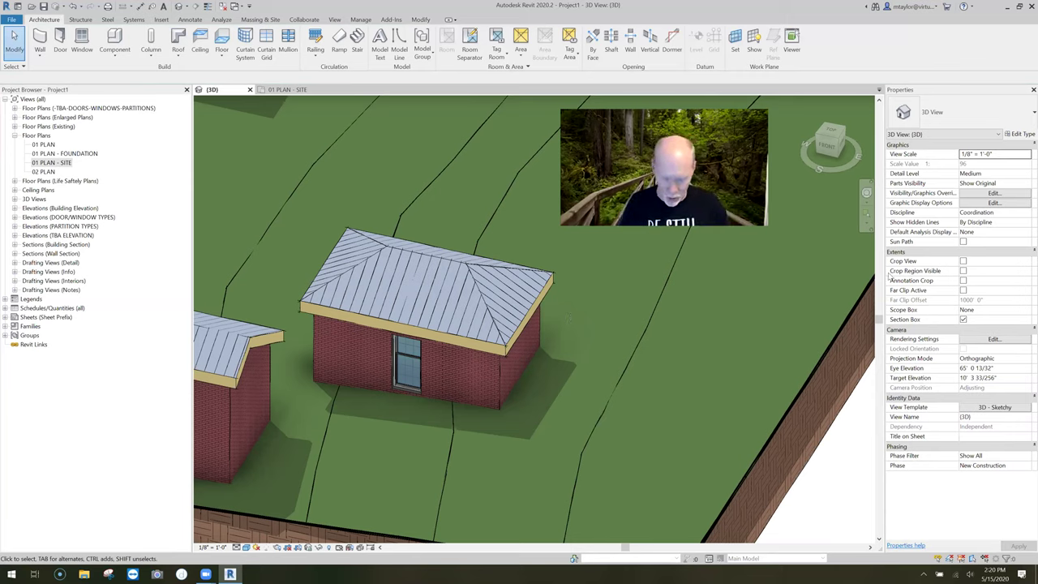
# Set the fourth outbuilding's roof slope first to 8" / 12", and finally to 12" / 12".
pyautogui.click(503, 306)
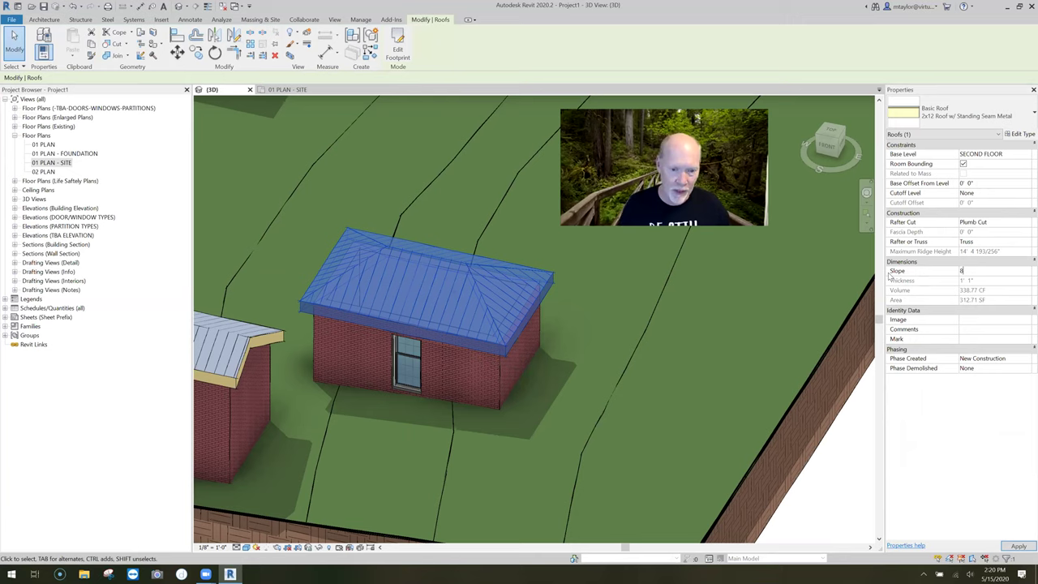
pyautogui.press('Return')
pyautogui.moveTo(990, 274); pyautogui.dragTo(896, 274)
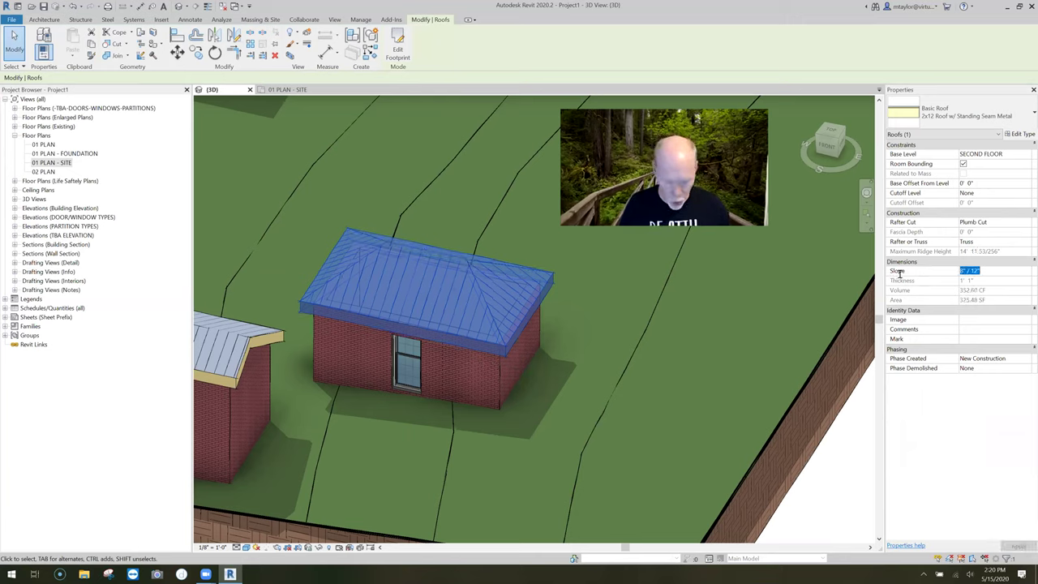
pyautogui.write('1')
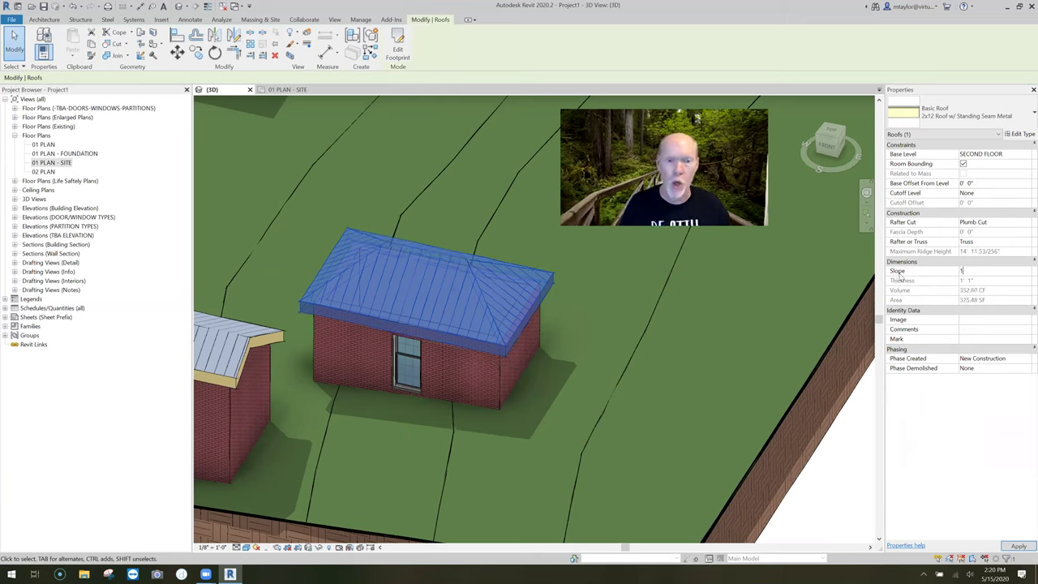
pyautogui.write('2" / 12')
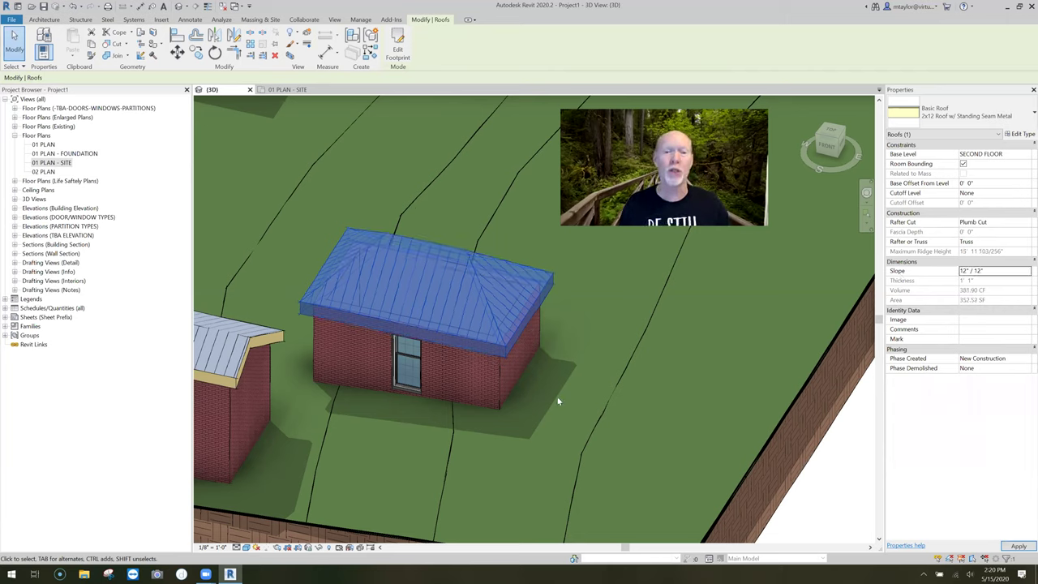
pyautogui.press('Escape')
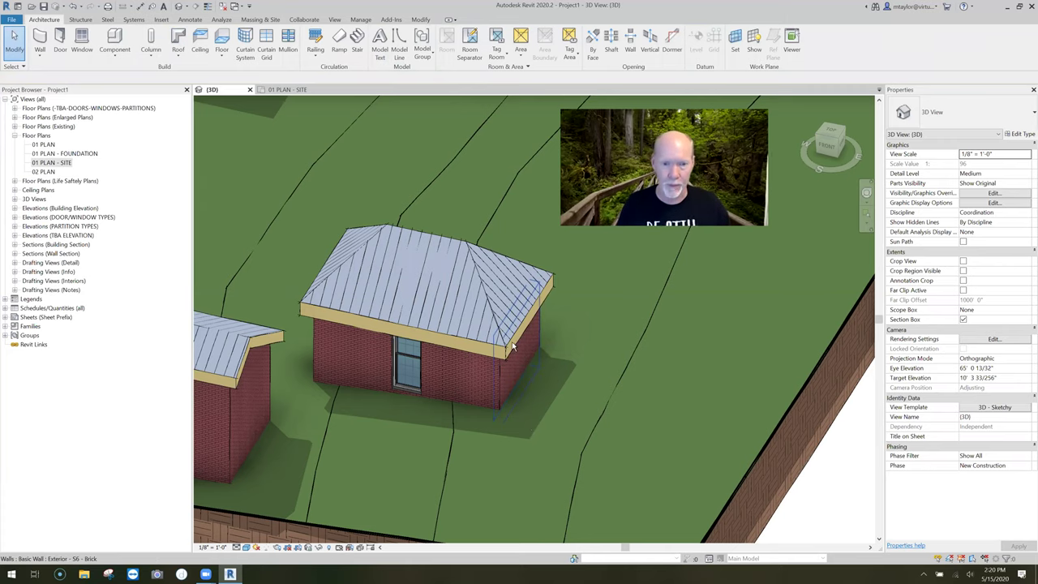
# Open the 01 PLAN - SITE floor plan and examine the hip and ridge lines of the fourth outbuilding's roof.
pyautogui.keyDown('shift'); pyautogui.moveTo(513, 347); pyautogui.dragTo(395, 325, button='middle'); pyautogui.keyUp('shift')
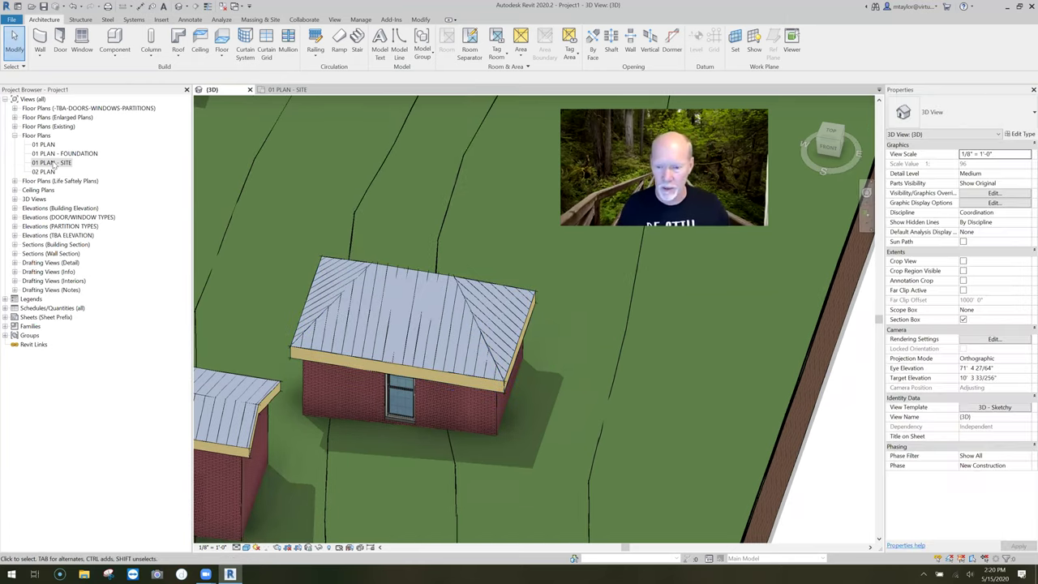
pyautogui.doubleClick(54, 163)
pyautogui.scroll(2, 451, 369)
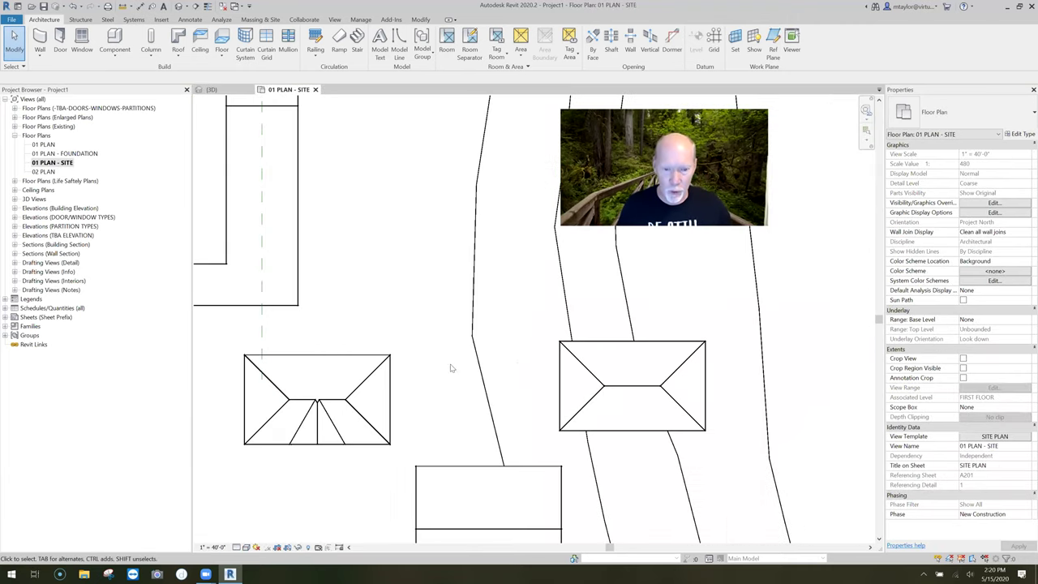
pyautogui.moveTo(668, 392); pyautogui.dragTo(541, 366, button='middle')
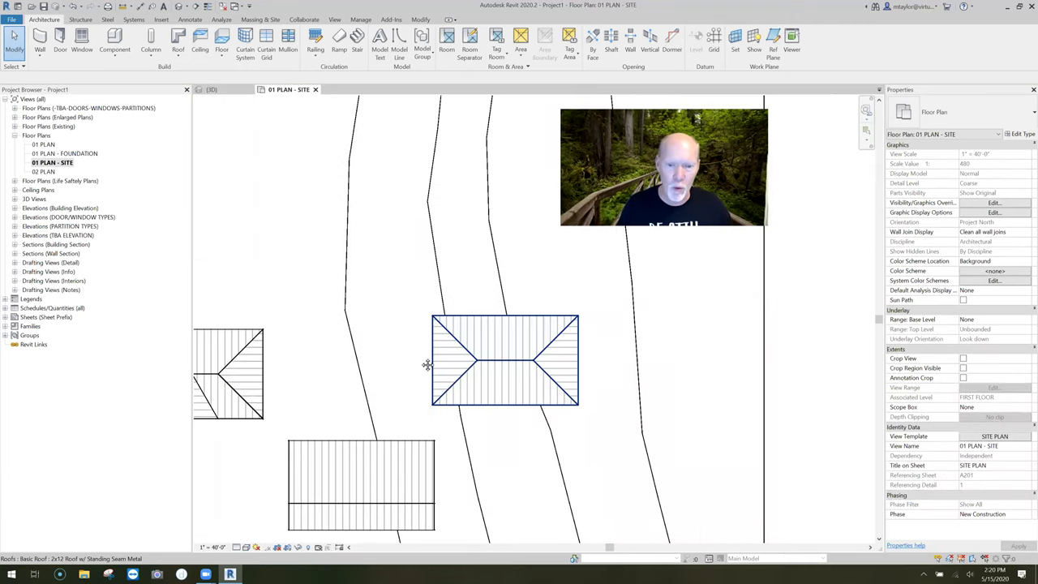
pyautogui.scroll(2, 474, 339)
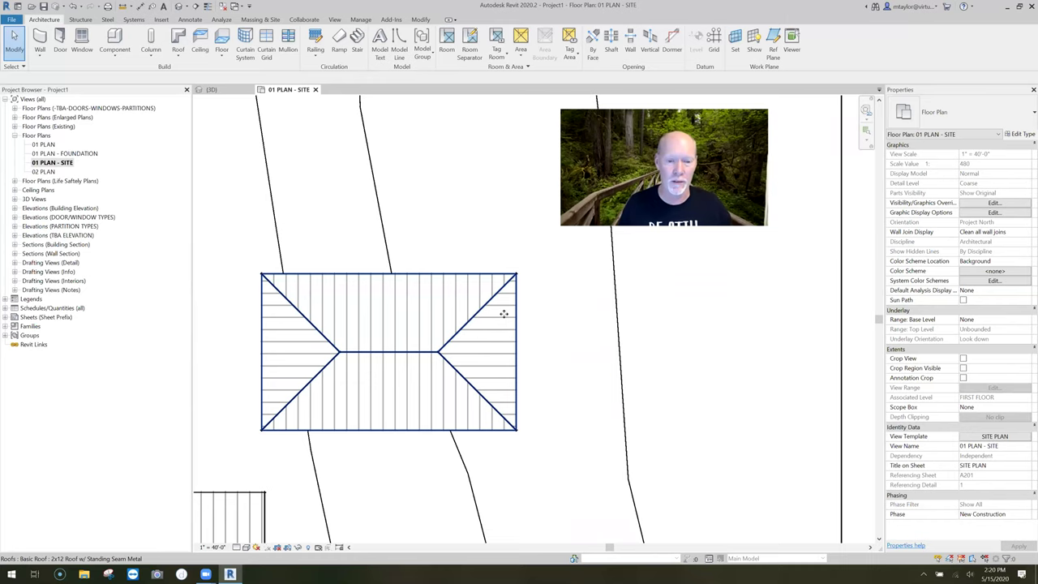
# Edit the fourth outbuilding's roof footprint and copy its east boundary line 4' inward.
pyautogui.click(516, 345)
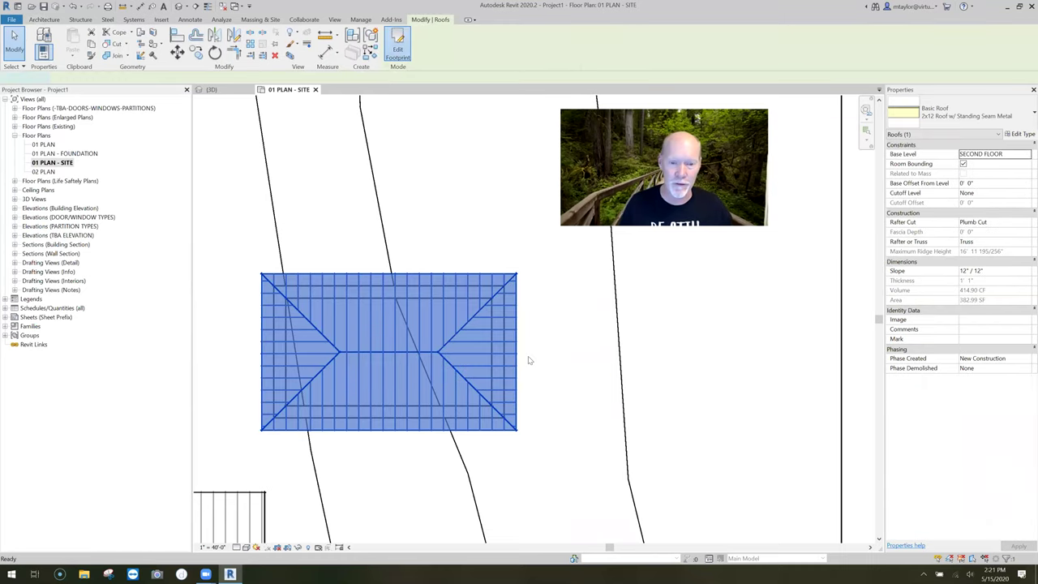
pyautogui.click(397, 45)
pyautogui.click(492, 54)
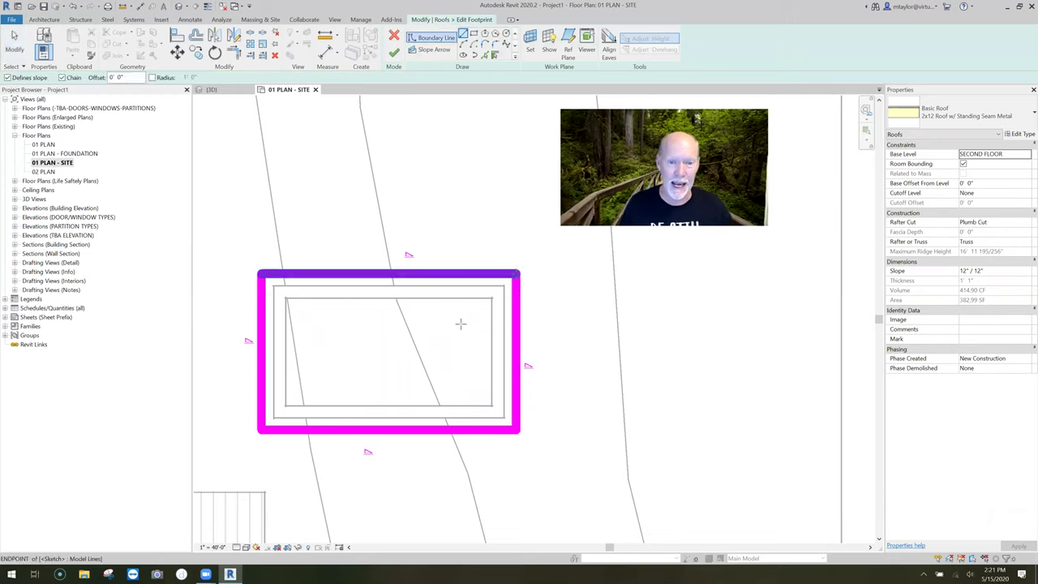
pyautogui.press('Escape')
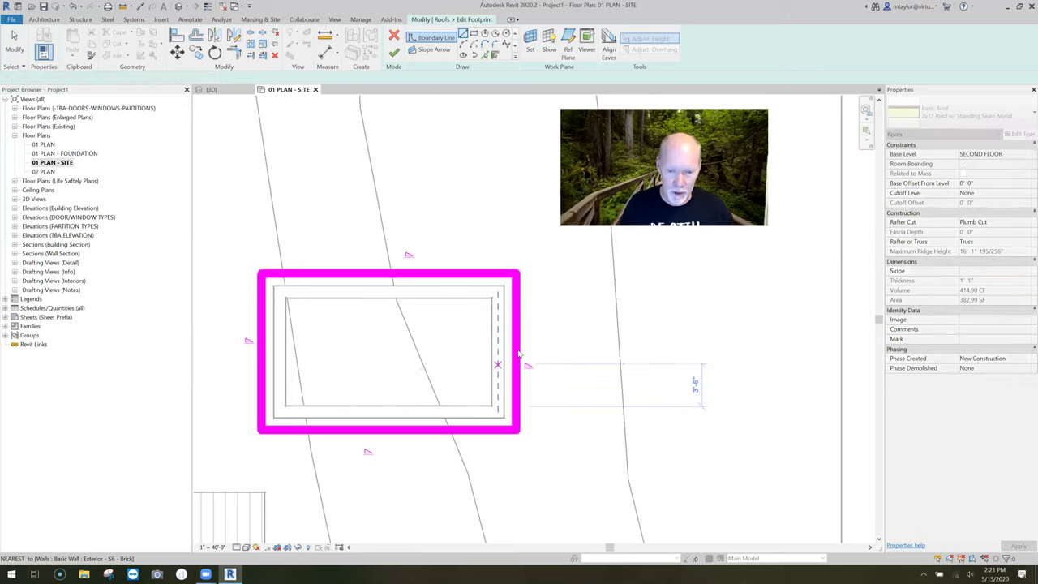
pyautogui.moveTo(515, 357); pyautogui.dragTo(480, 354)
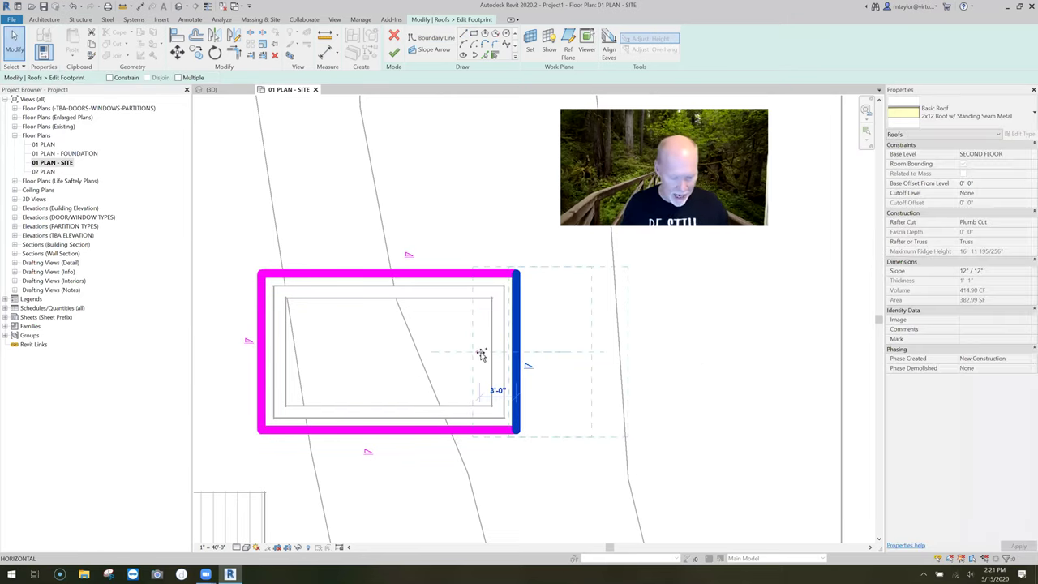
pyautogui.write('4')
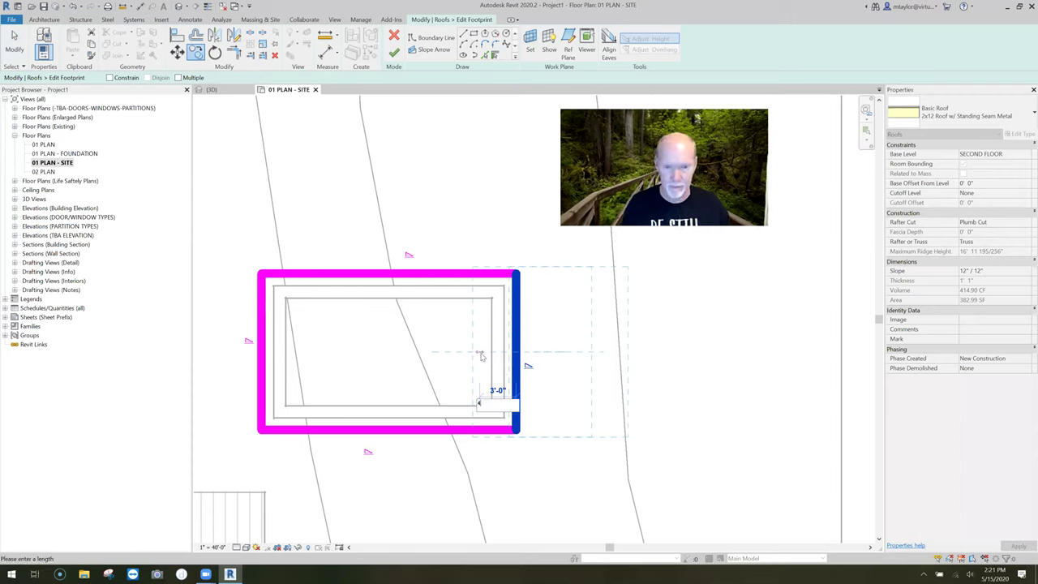
pyautogui.write('3')
pyautogui.press('Return')
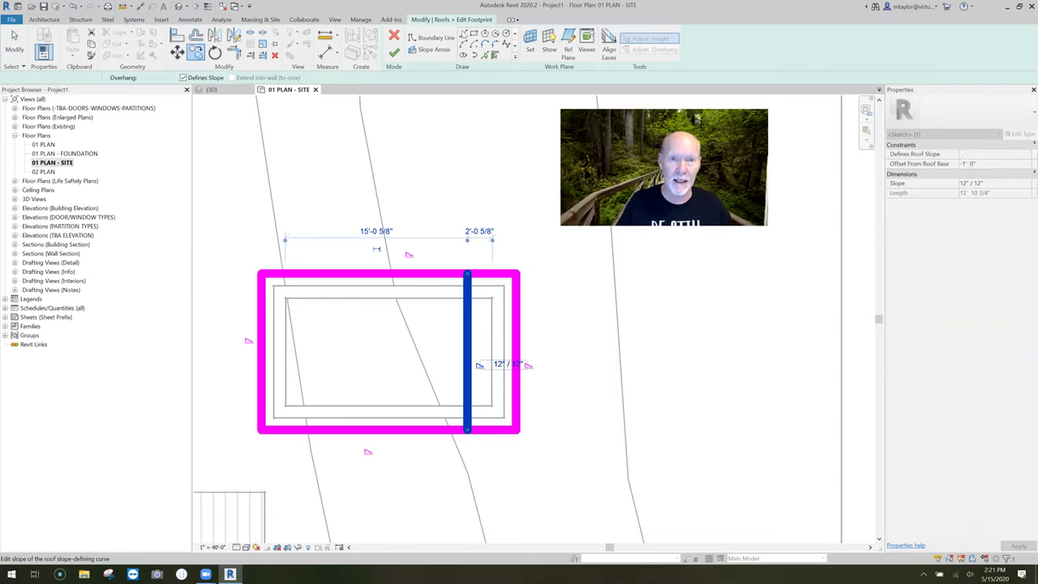
# Draw two diagonal boundary lines from the footprint's east corners inward to the copied line.
pyautogui.press('Escape')
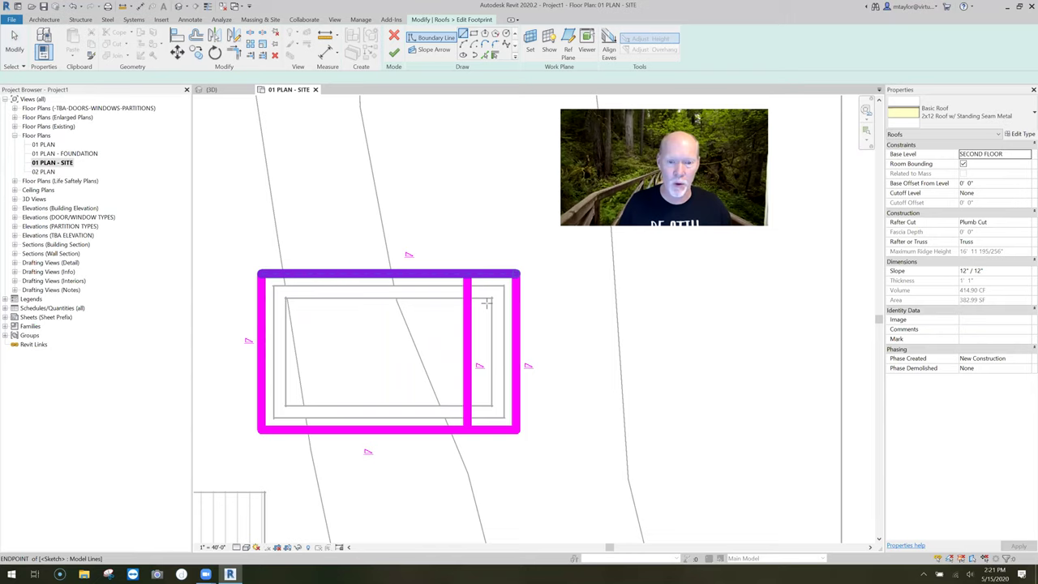
pyautogui.click(475, 318)
pyautogui.click(472, 318)
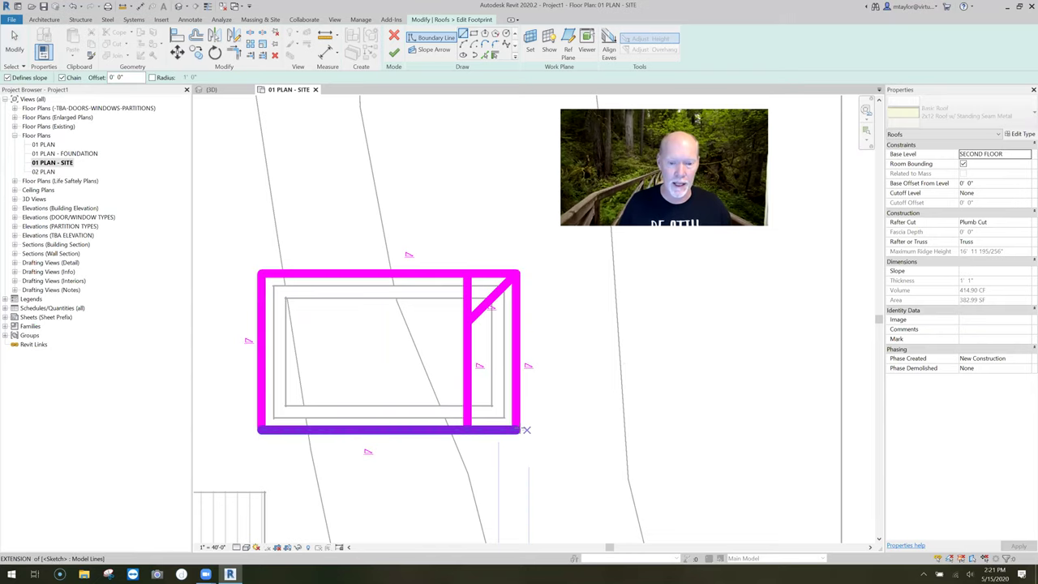
pyautogui.click(471, 383)
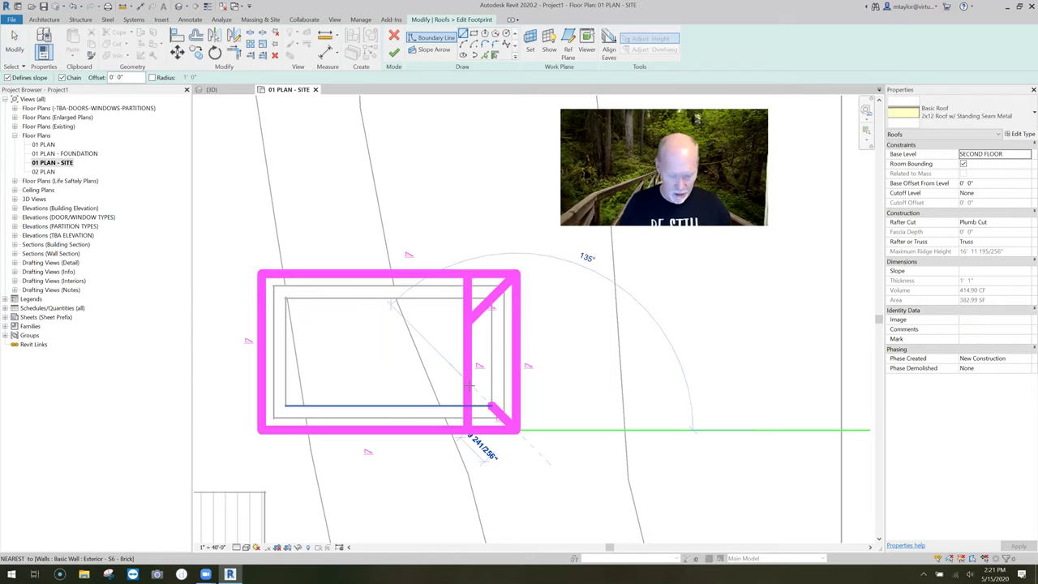
pyautogui.click(517, 429)
pyautogui.press('Escape')
pyautogui.press('Escape')
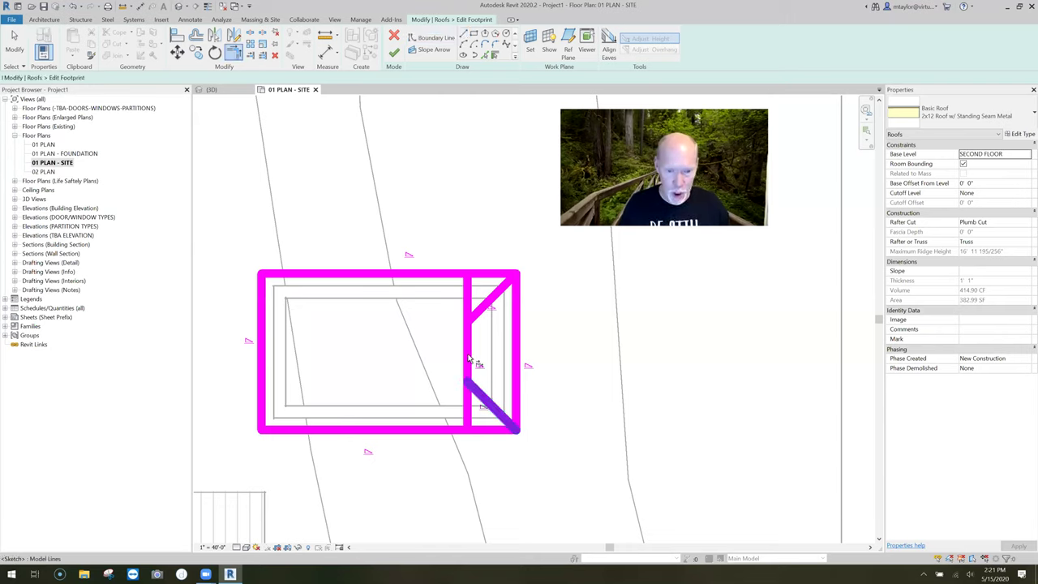
# Trim the copied line to the two diagonals and delete the original east boundary line.
pyautogui.click(466, 338)
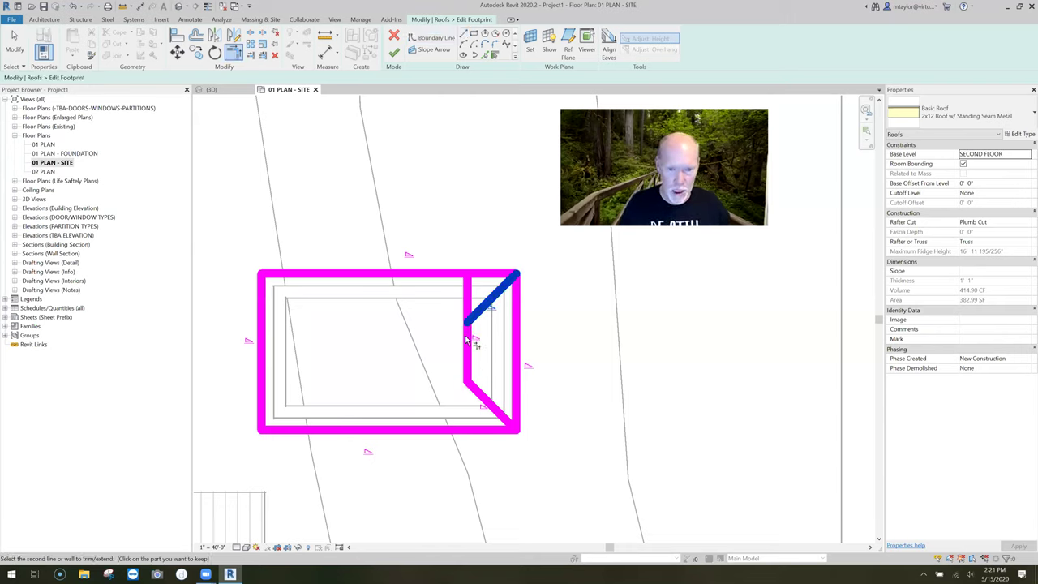
pyautogui.click(484, 275)
pyautogui.click(516, 322)
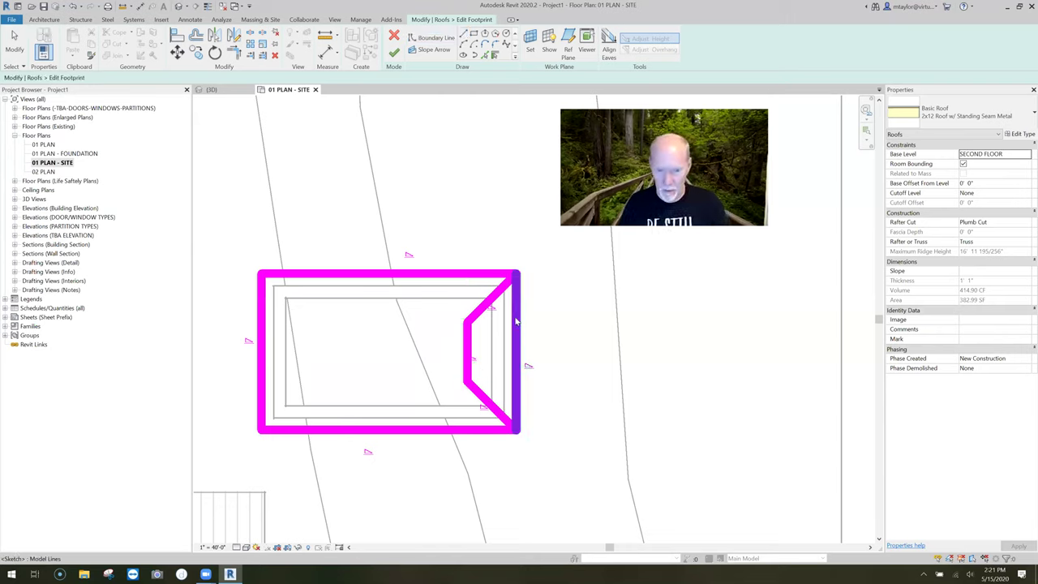
pyautogui.press('Delete')
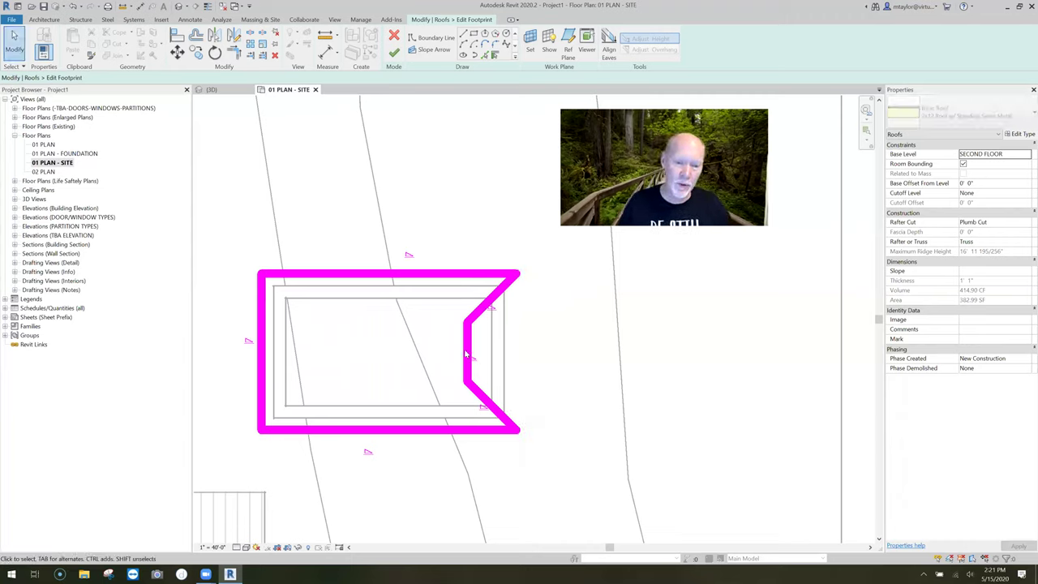
# Remove the slope definition from the three notch lines and finish the footprint, inspecting the open roof end in the 3D view.
pyautogui.moveTo(521, 392); pyautogui.dragTo(432, 308)
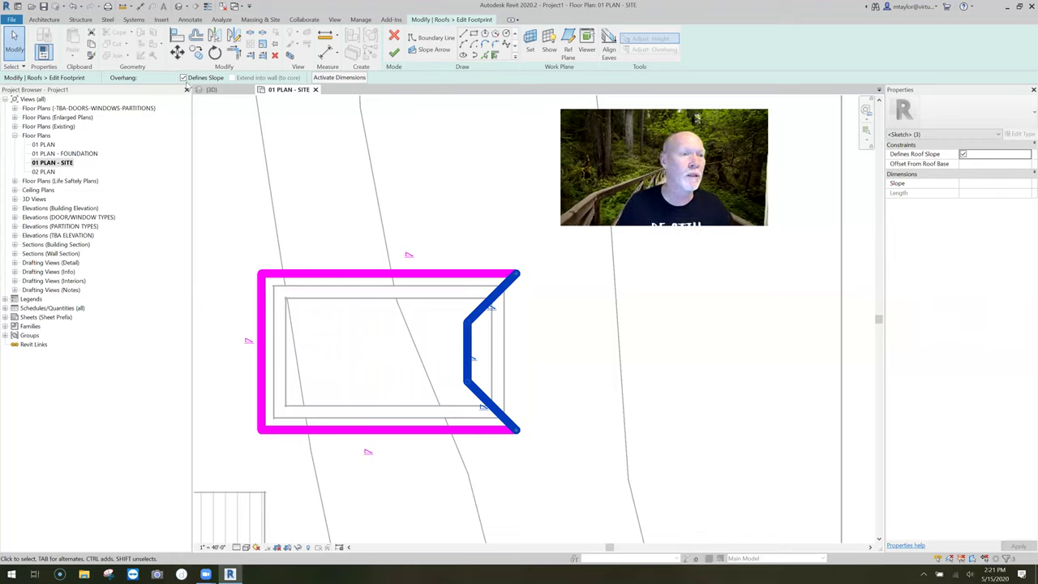
pyautogui.click(183, 77)
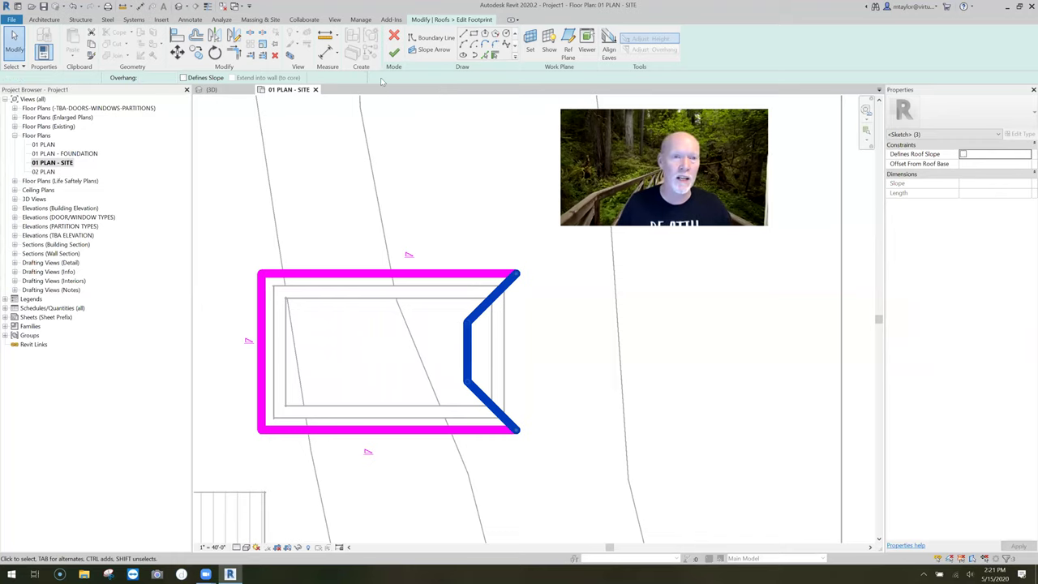
pyautogui.click(394, 52)
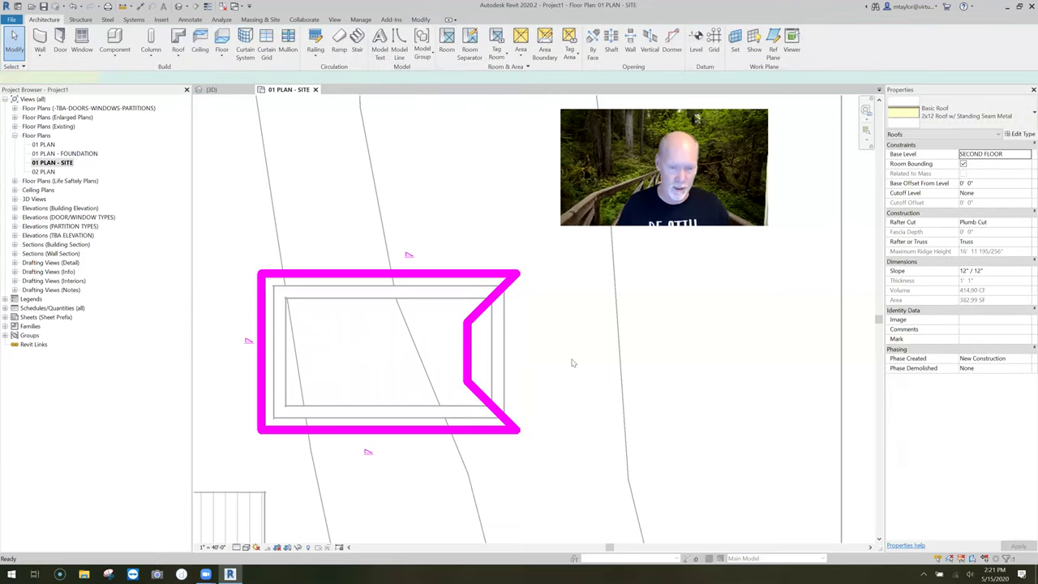
pyautogui.moveTo(525, 410); pyautogui.dragTo(513, 387, button='middle')
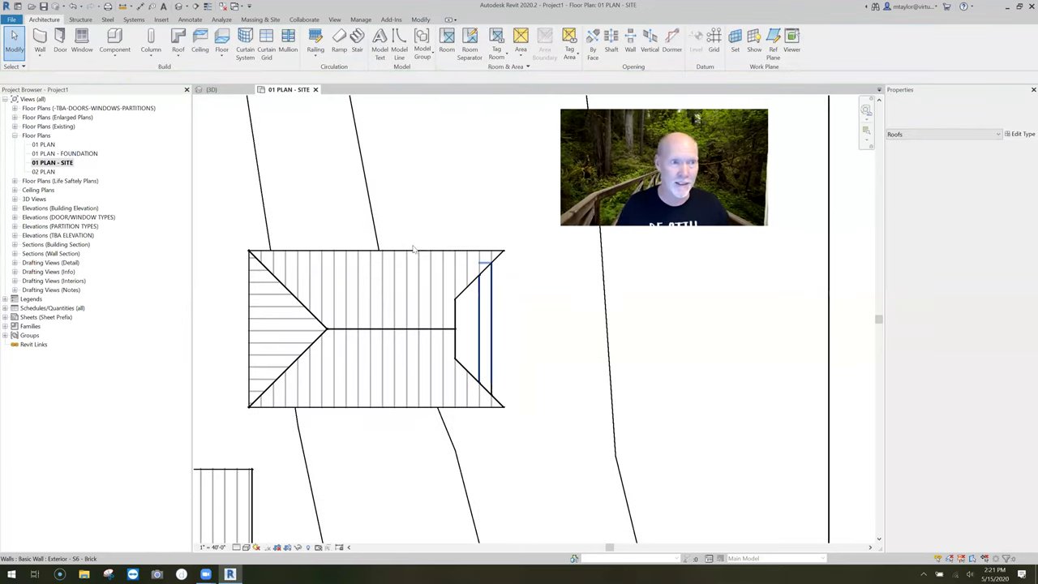
pyautogui.hotkey('ctrl', 'Tab')
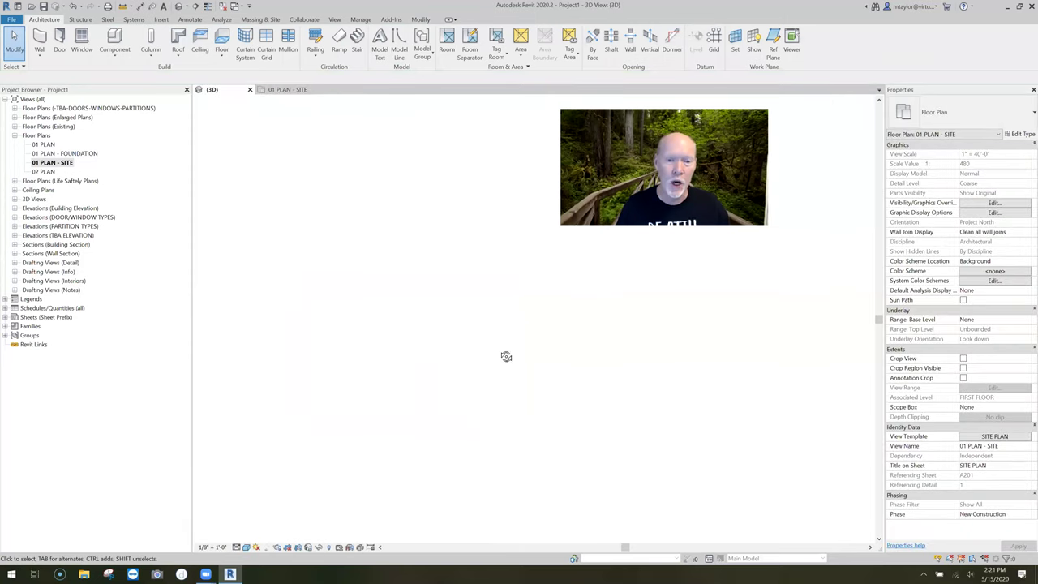
pyautogui.keyDown('shift'); pyautogui.moveTo(469, 314); pyautogui.dragTo(455, 331, button='middle'); pyautogui.keyUp('shift')
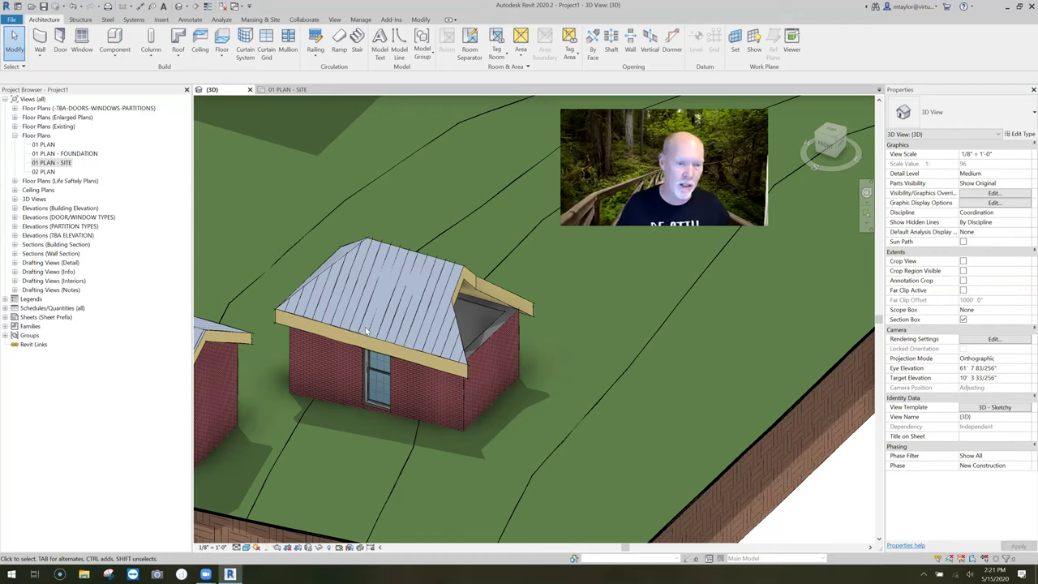
# Reopen the roof footprint in the site plan and mirror the three notch lines about the roof's centre to the west end.
pyautogui.hotkey('ctrl', 'Tab')
pyautogui.click(426, 260)
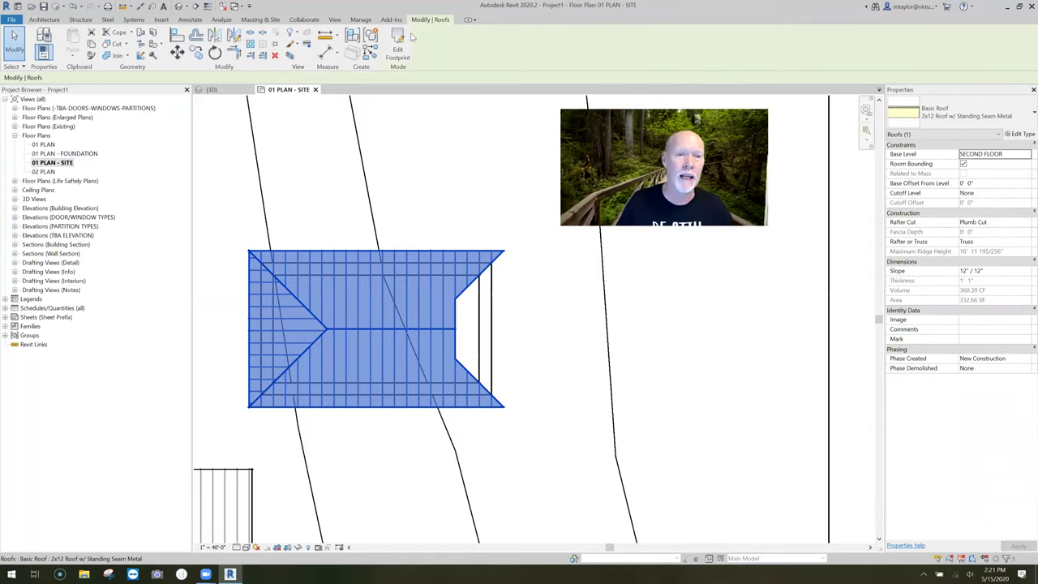
pyautogui.doubleClick(426, 260)
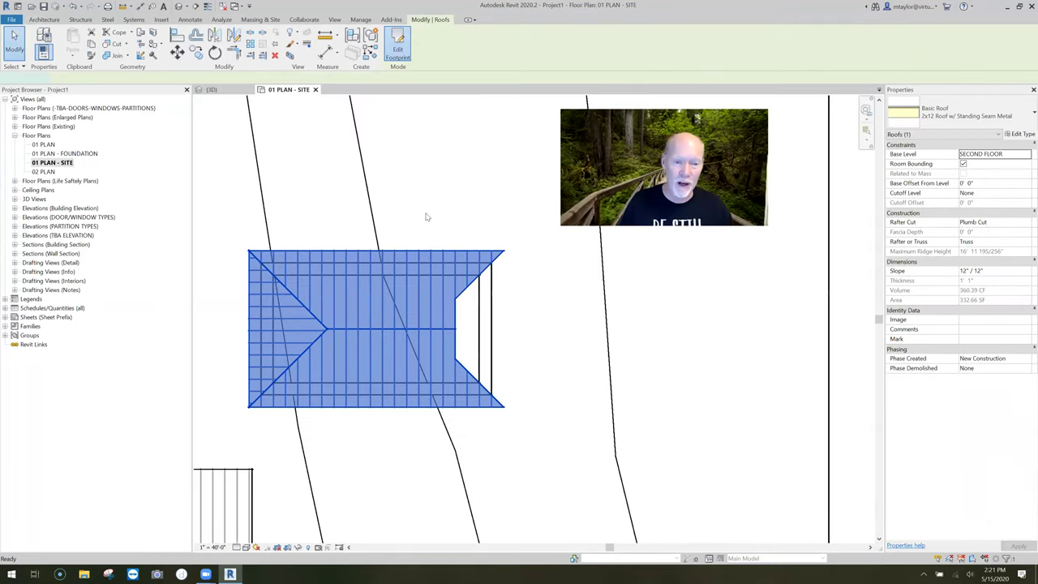
pyautogui.moveTo(551, 433); pyautogui.dragTo(493, 210)
pyautogui.click(234, 36)
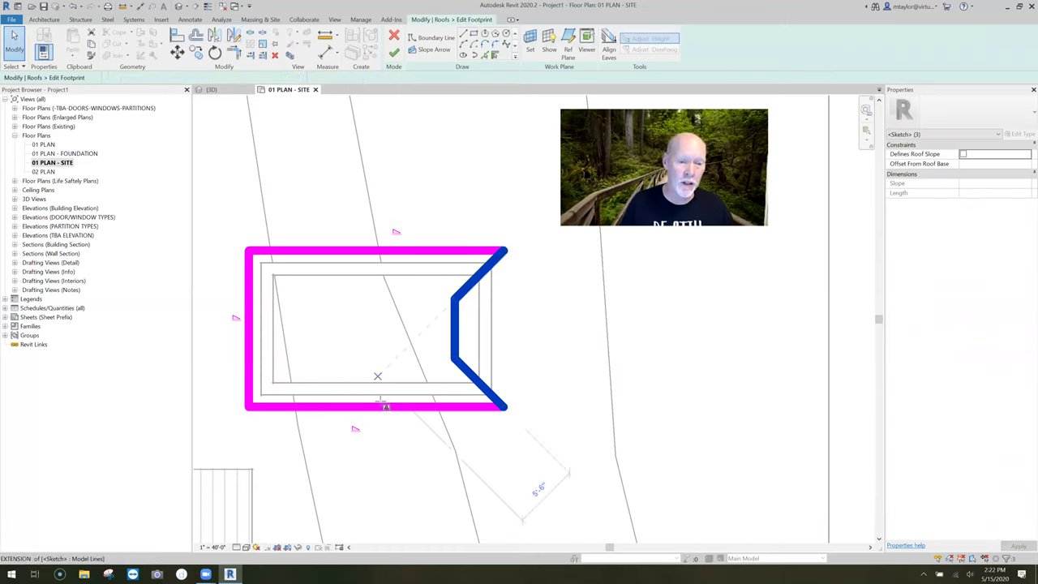
pyautogui.click(376, 407)
pyautogui.click(376, 465)
# Delete the original west boundary line and finish the footprint with notches at both ends.
pyautogui.click(250, 341)
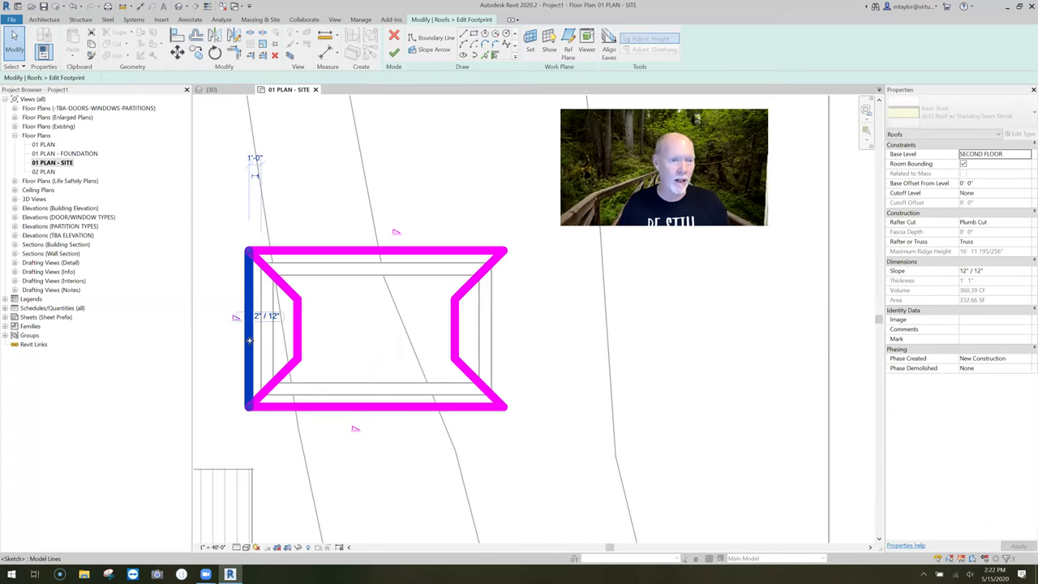
pyautogui.press('Delete')
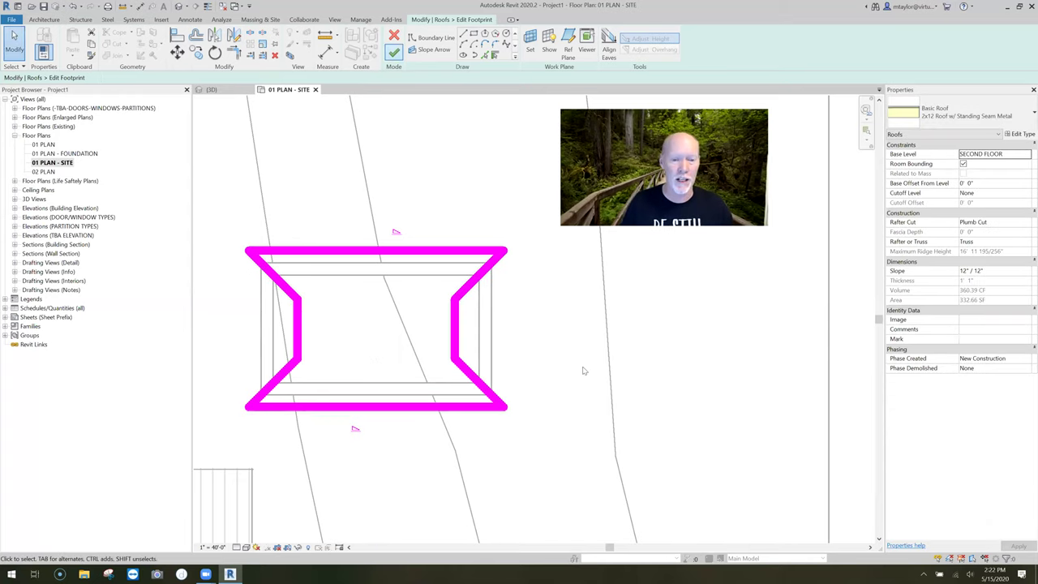
pyautogui.click(394, 52)
pyautogui.press('Escape')
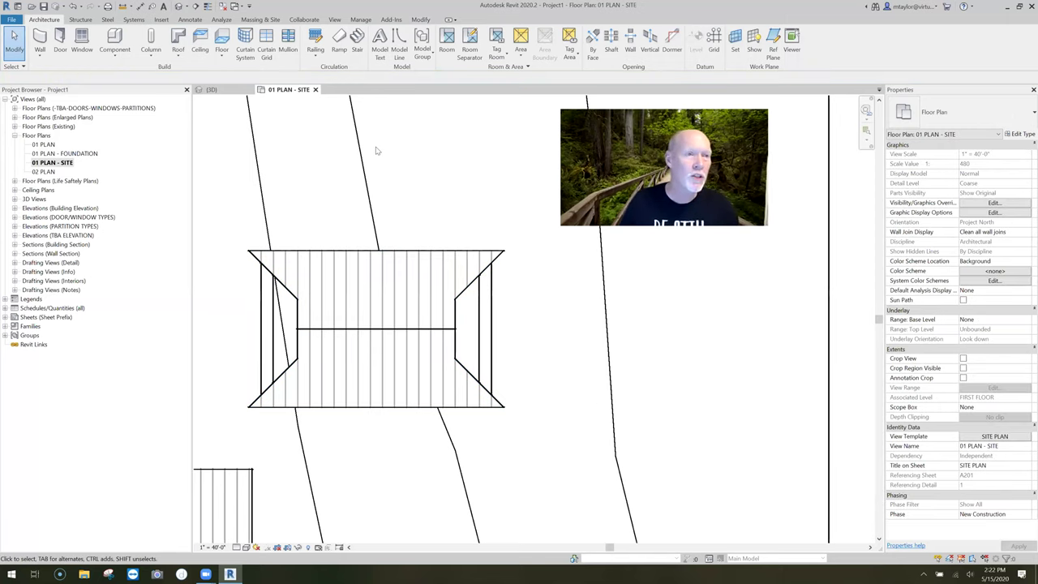
# Start a footprint roof on the SECOND FLOOR level with a slope-defining eave line along the outbuilding's east wall.
pyautogui.press('r')
pyautogui.press('f')
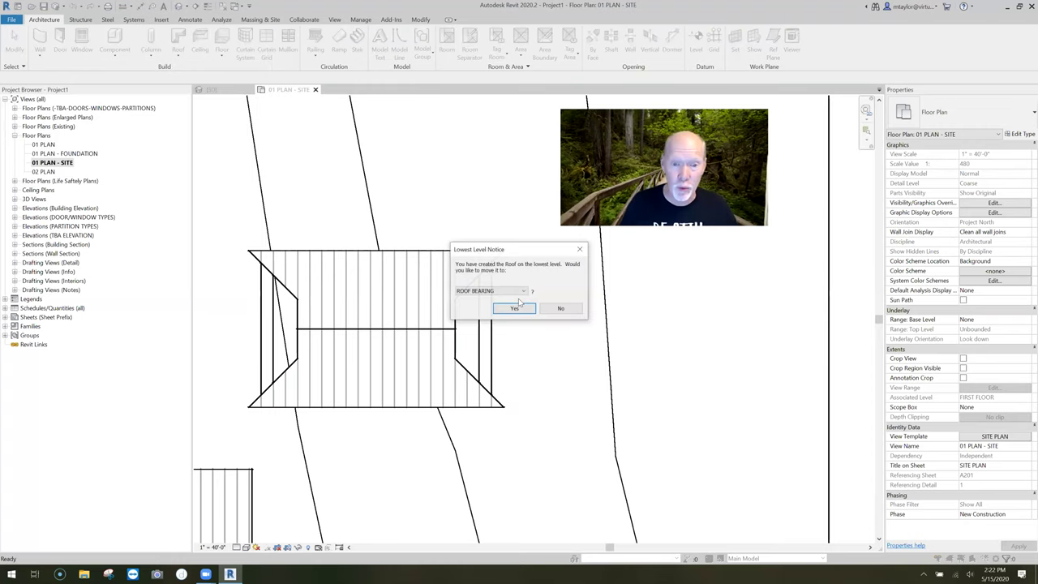
pyautogui.click(487, 290)
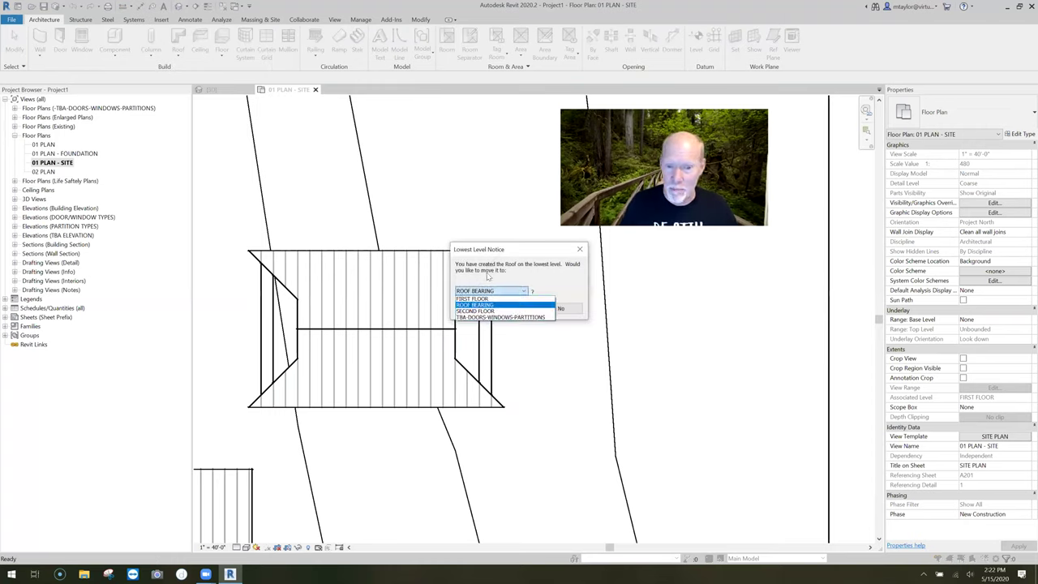
pyautogui.click(475, 310)
pyautogui.click(509, 309)
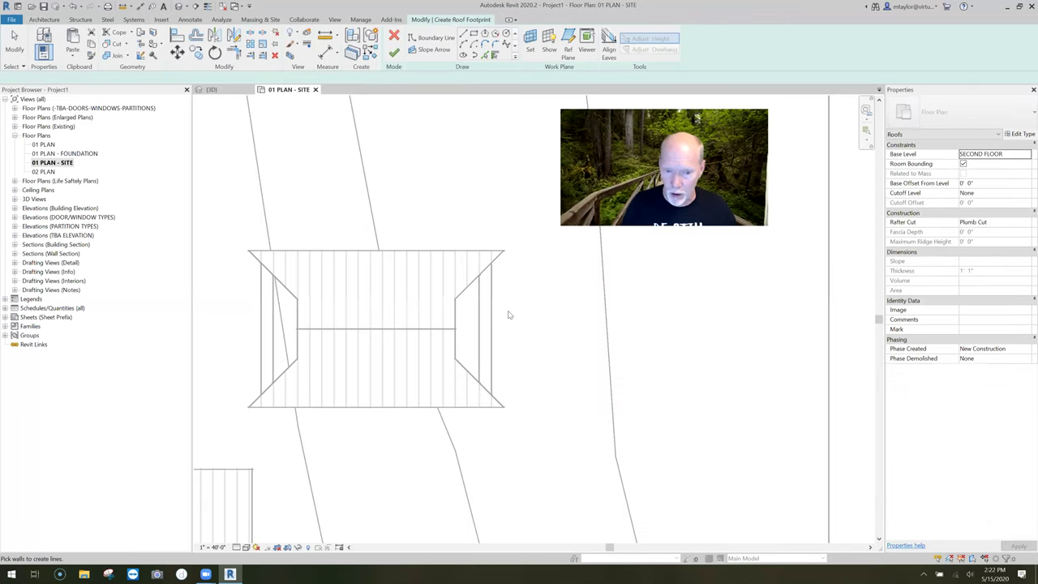
pyautogui.click(548, 322)
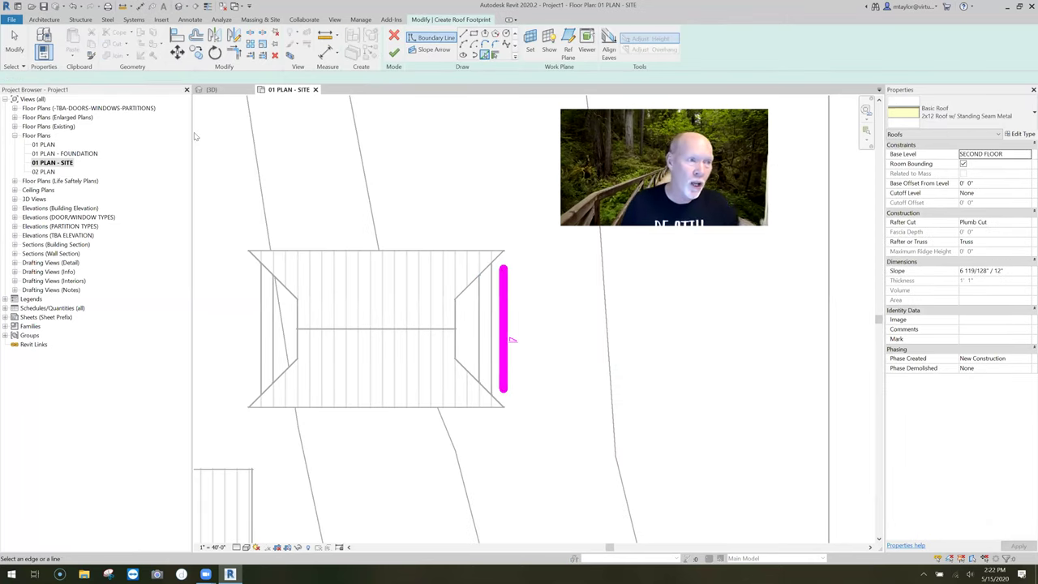
# Add the three edges of the east notch as boundary lines that do not define slope.
pyautogui.click(8, 78)
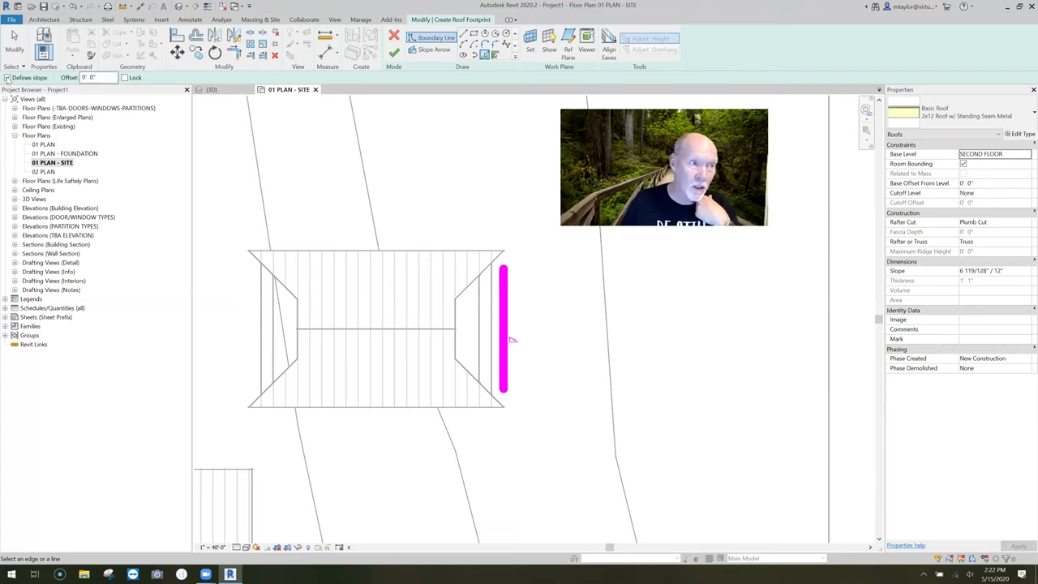
pyautogui.click(479, 274)
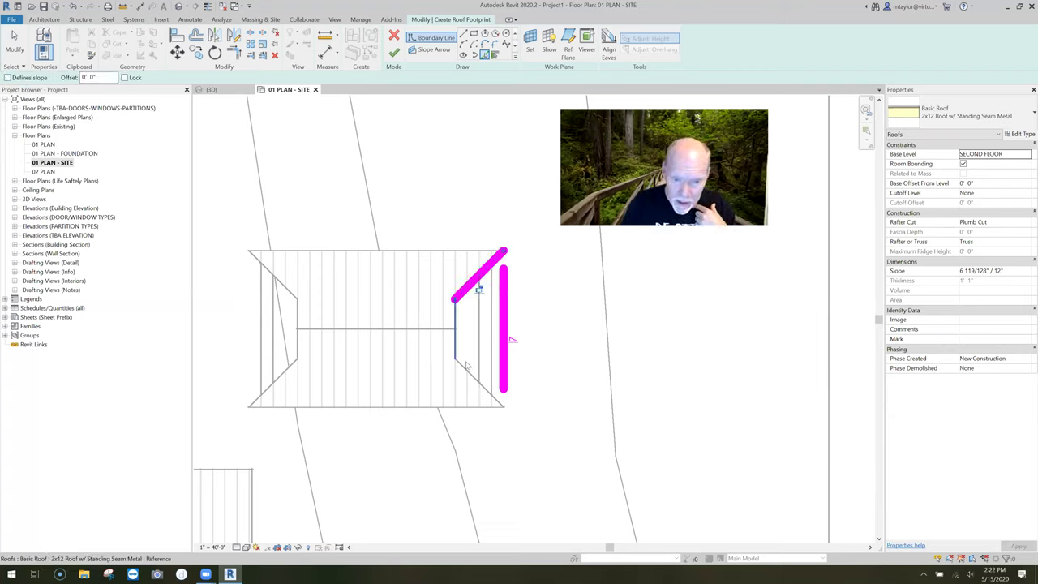
pyautogui.click(455, 341)
pyautogui.click(467, 370)
# Trim the eave line to both diagonal lines to close the east end sketch, and finish the roof.
pyautogui.press('t')
pyautogui.press('r')
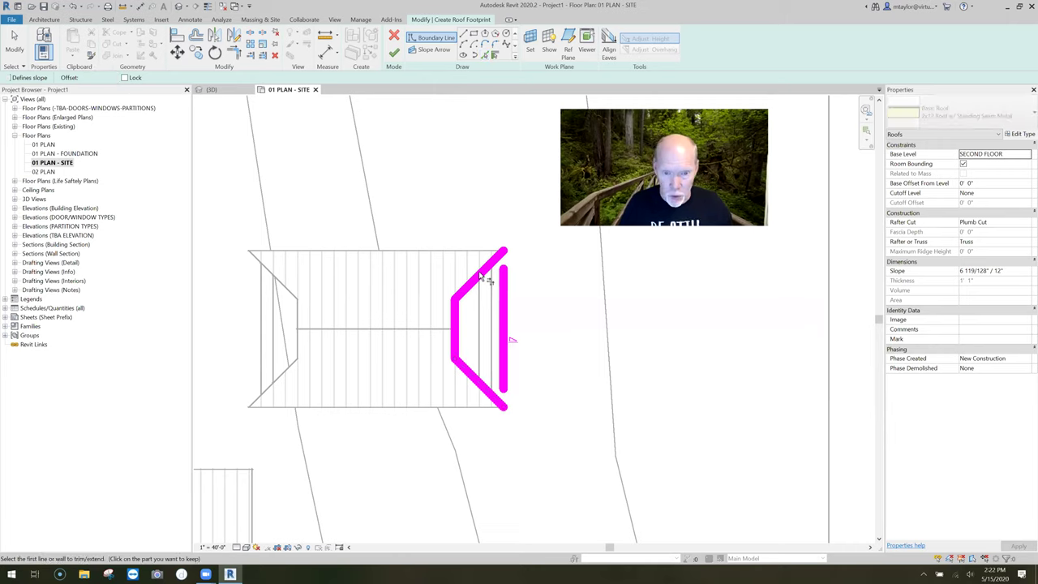
pyautogui.click(505, 290)
pyautogui.click(502, 403)
pyautogui.click(501, 267)
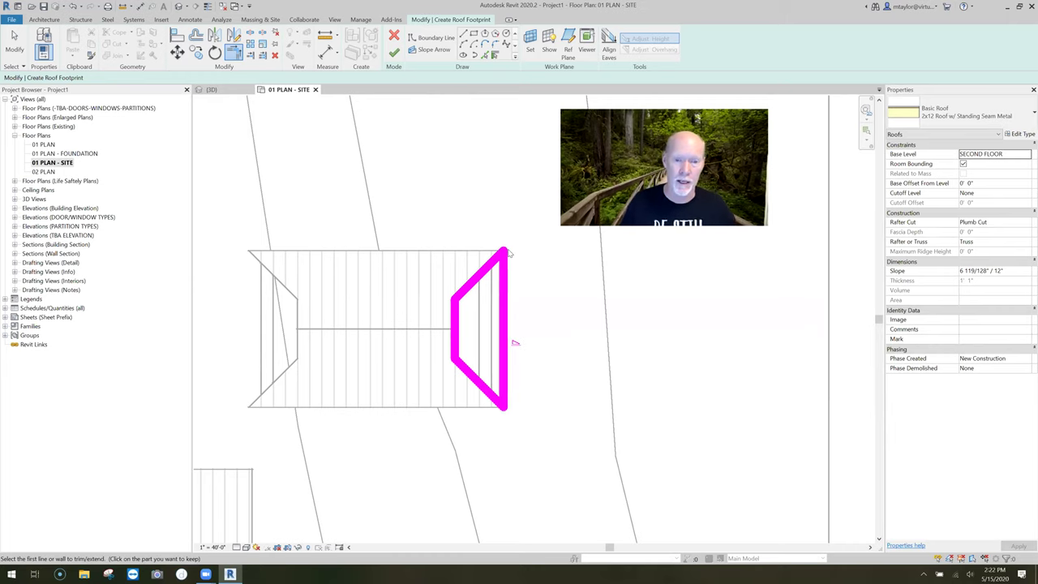
pyautogui.press('f')
pyautogui.press('f')
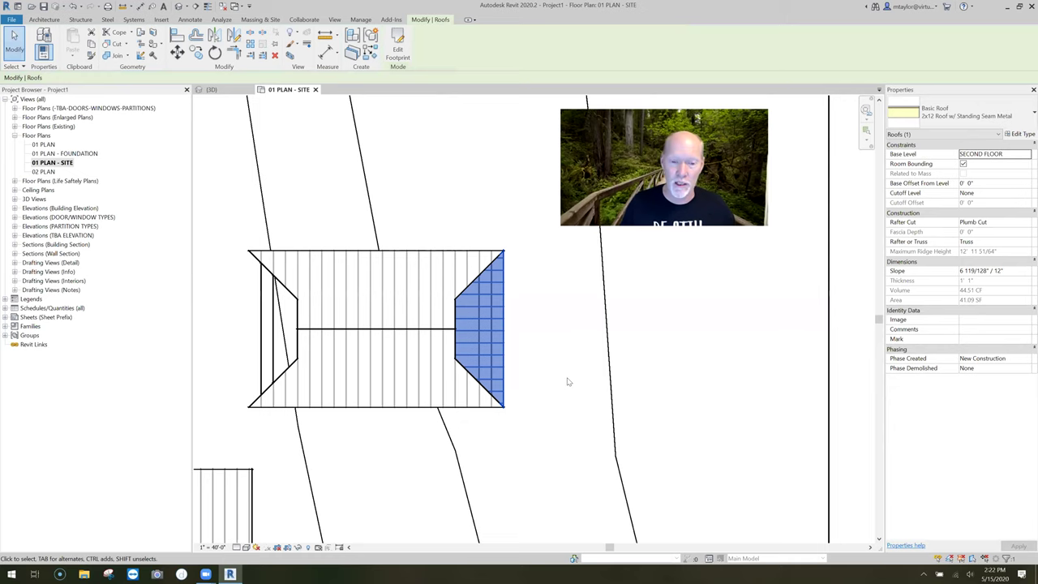
# Mirror a copy of the east end roof about the axis through the south eave's midpoint, and show the result in the 3D view.
pyautogui.press('Escape')
pyautogui.click(504, 337)
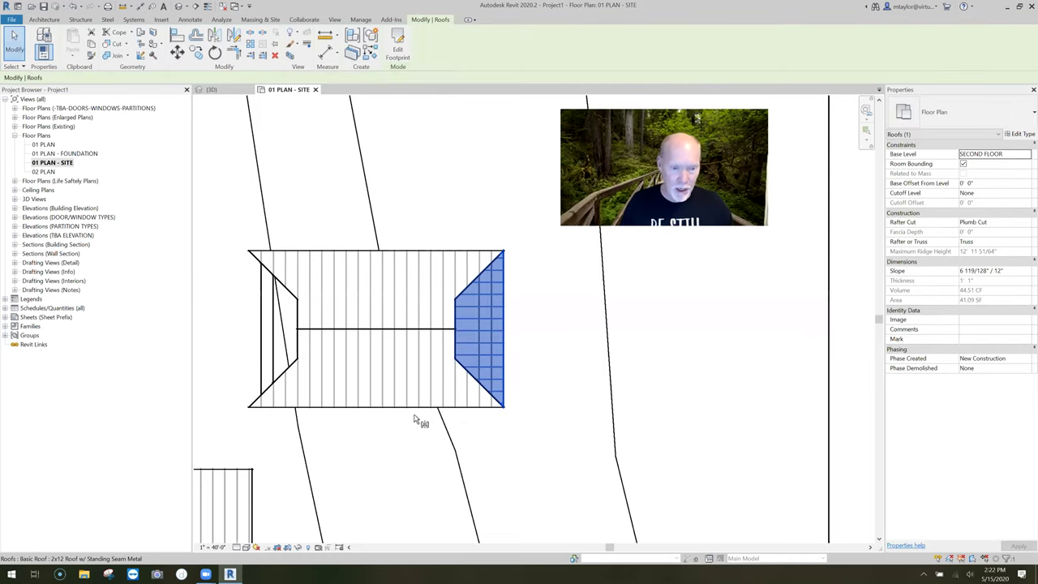
pyautogui.press('m')
pyautogui.press('m')
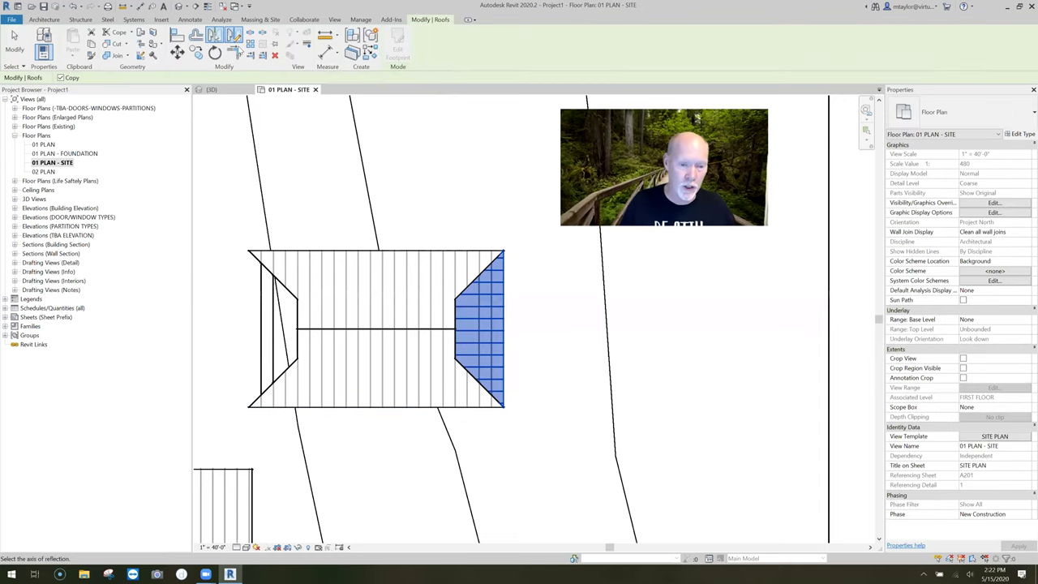
pyautogui.press('d')
pyautogui.press('m')
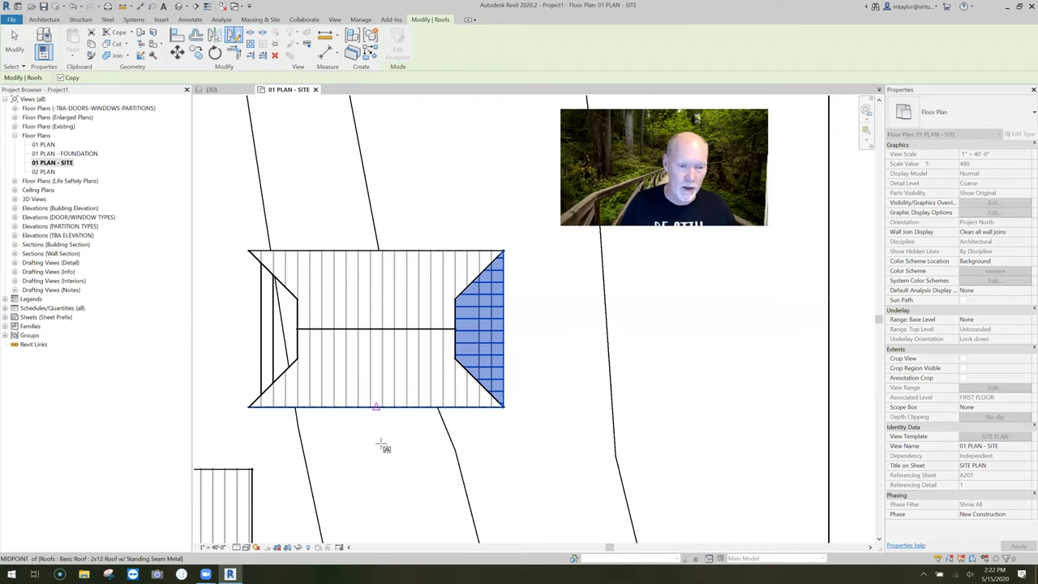
pyautogui.click(376, 407)
pyautogui.click(296, 109)
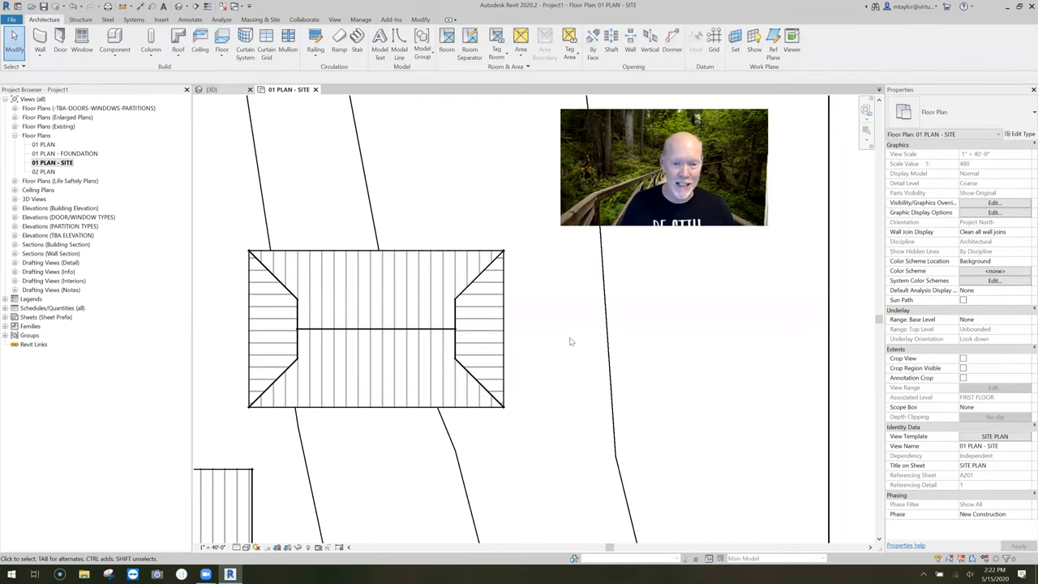
pyautogui.hotkey('ctrl', 'Tab')
pyautogui.keyDown('shift'); pyautogui.moveTo(571, 381); pyautogui.dragTo(499, 306, button='middle'); pyautogui.keyUp('shift')
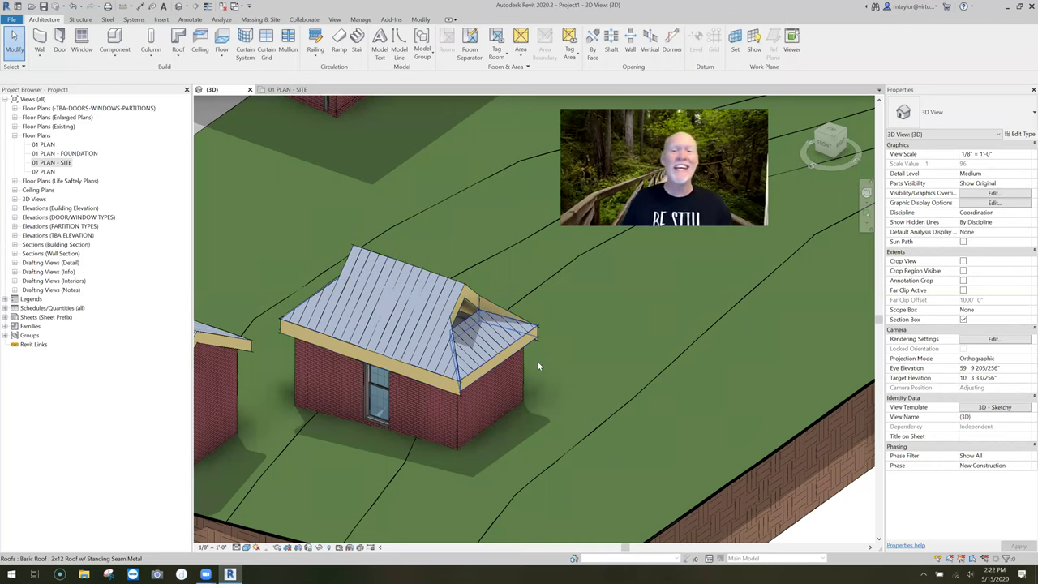
pyautogui.keyDown('shift'); pyautogui.moveTo(441, 242); pyautogui.dragTo(472, 237, button='middle'); pyautogui.keyUp('shift')
# Set the slope of the outbuilding's main roof and both end roofs to 8" / 12".
pyautogui.click(481, 310)
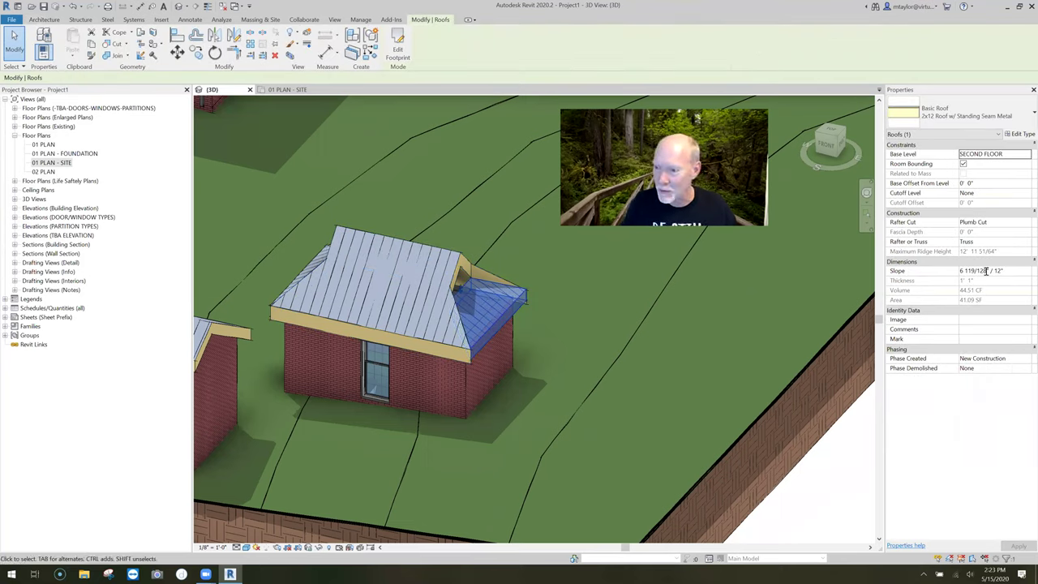
pyautogui.click(929, 279)
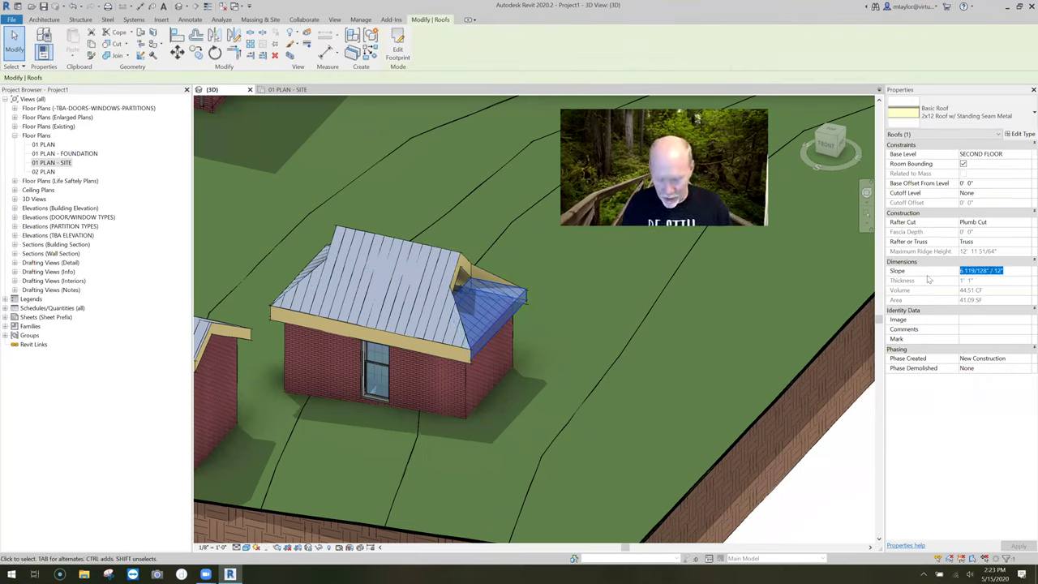
pyautogui.write('8')
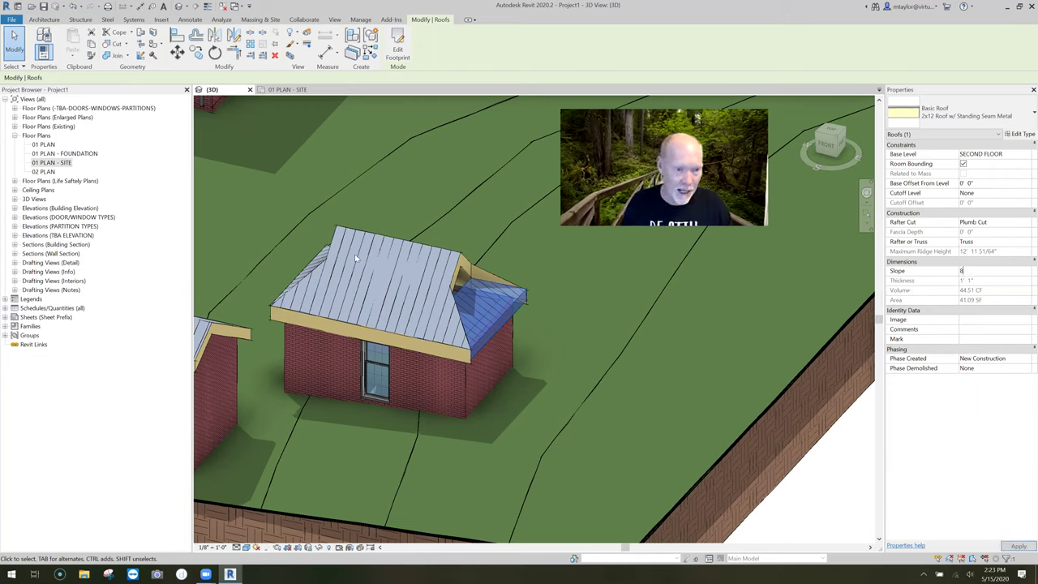
pyautogui.click(692, 290)
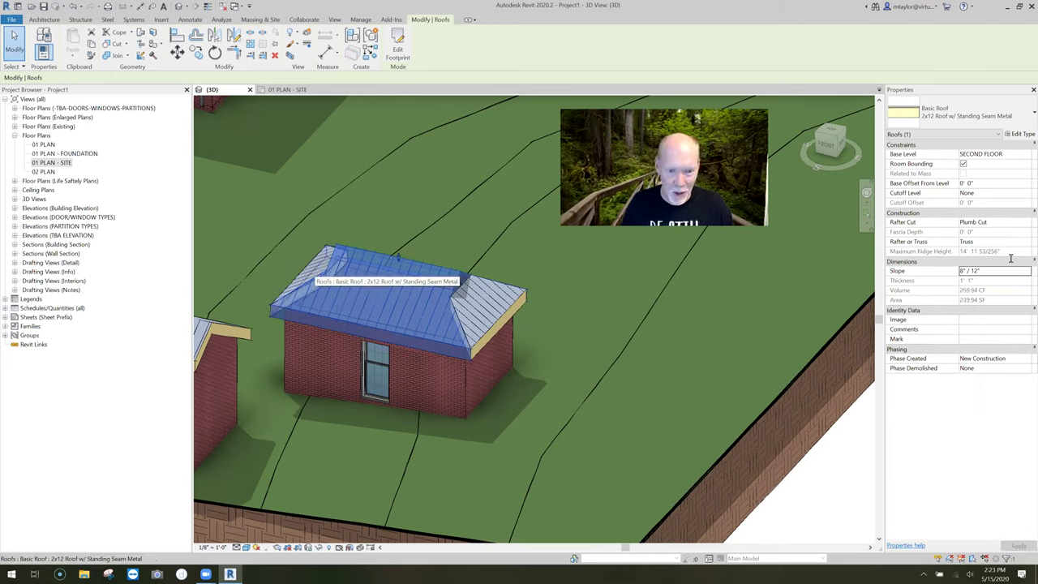
# Set the slope of the main roof and both end roofs to 6" / 12".
pyautogui.click(498, 297)
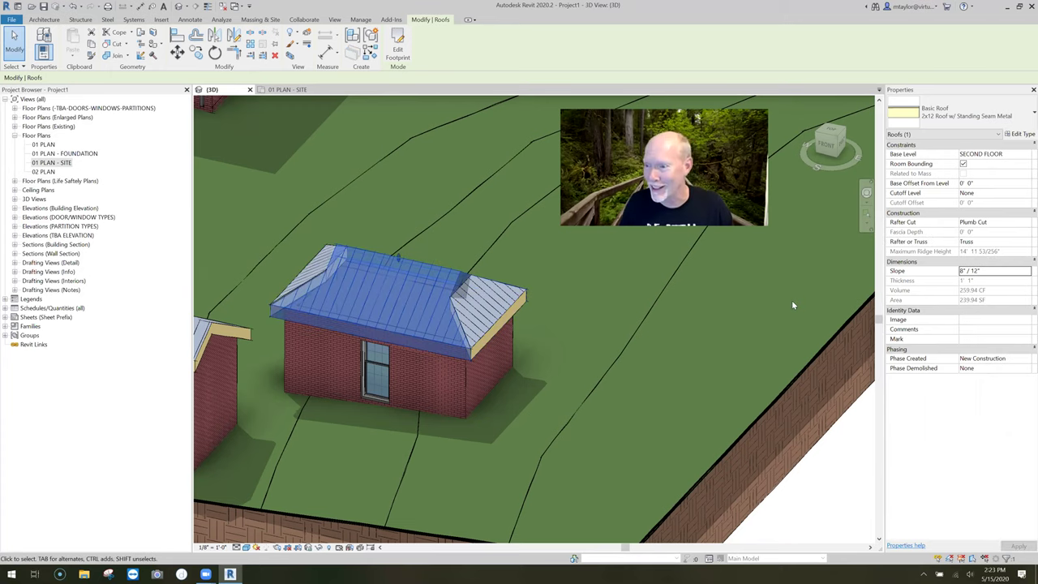
pyautogui.click(923, 274)
pyautogui.write('6')
pyautogui.press('Return')
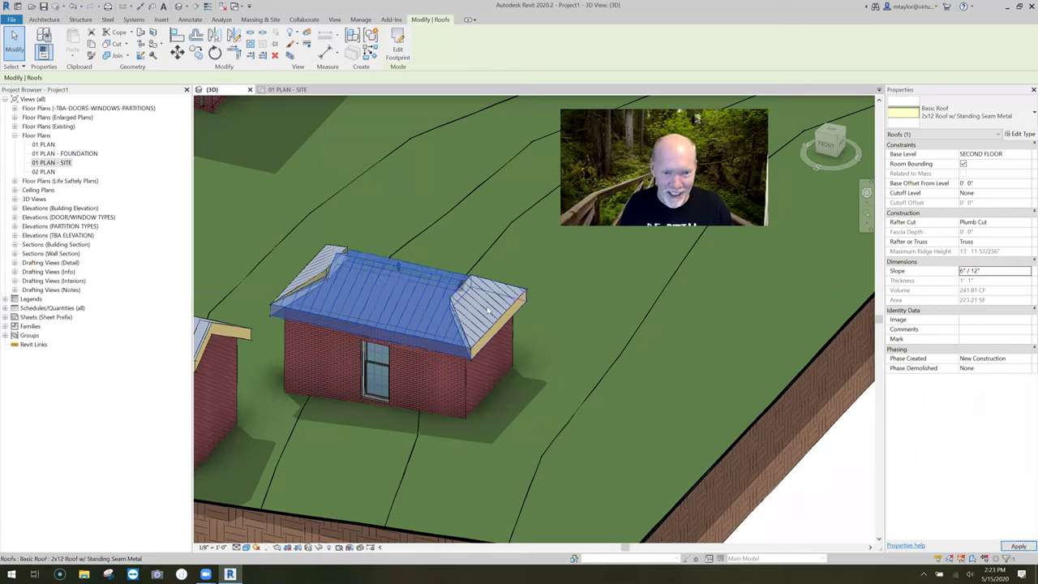
pyautogui.click(903, 278)
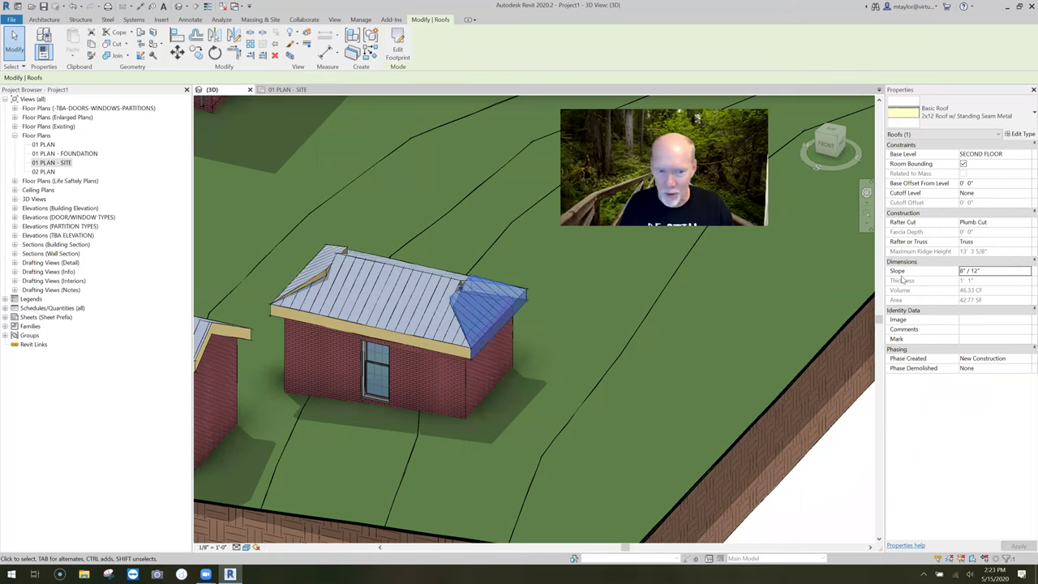
pyautogui.click(312, 267)
pyautogui.moveTo(978, 269); pyautogui.dragTo(912, 273)
pyautogui.write('6')
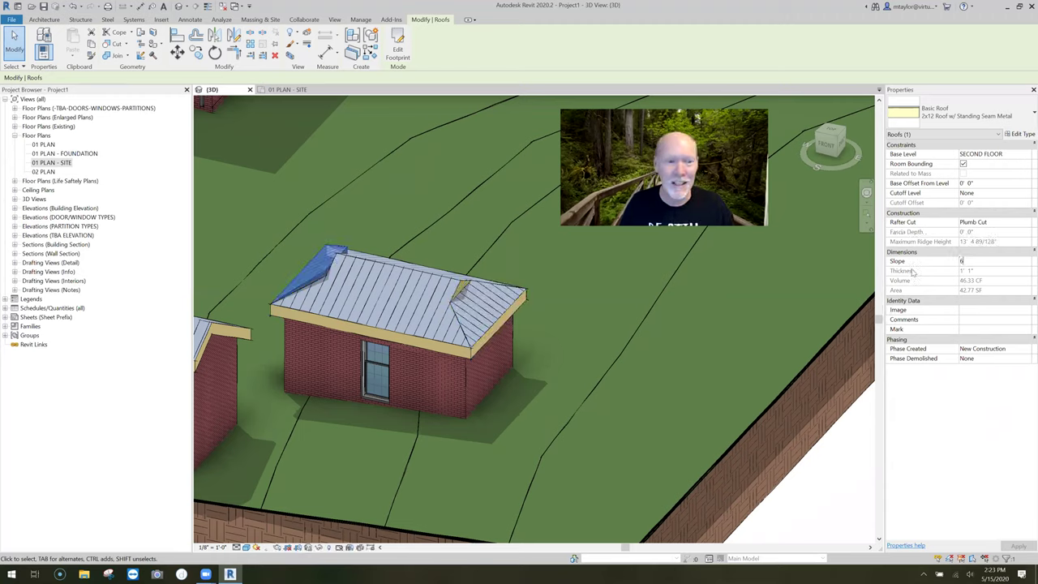
pyautogui.click(621, 395)
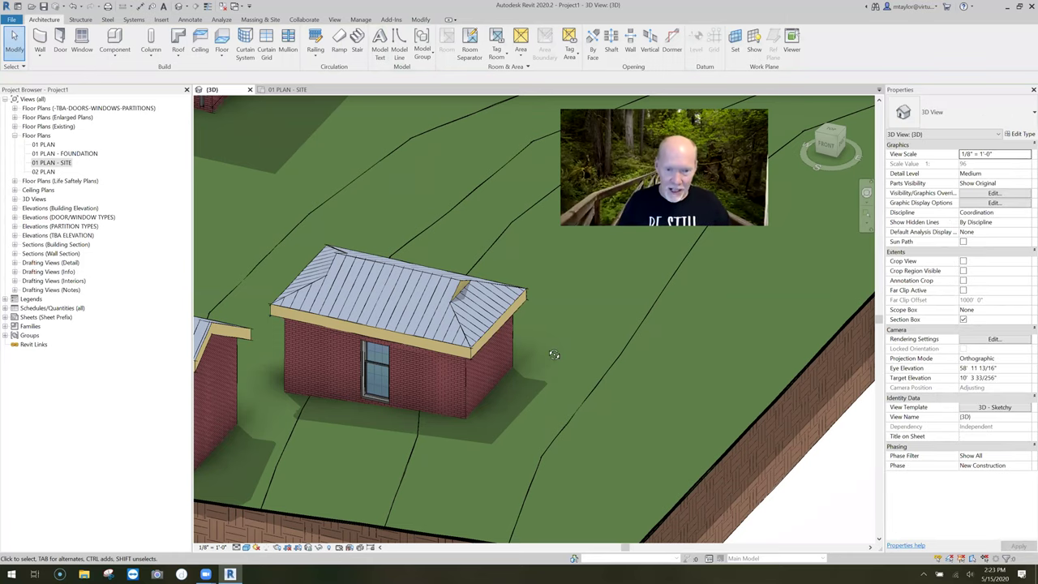
# Paint the small gable face above the east end roof with the Roofing - Metal Standing Seam material.
pyautogui.keyDown('shift'); pyautogui.moveTo(531, 341); pyautogui.dragTo(462, 347, button='middle'); pyautogui.keyUp('shift')
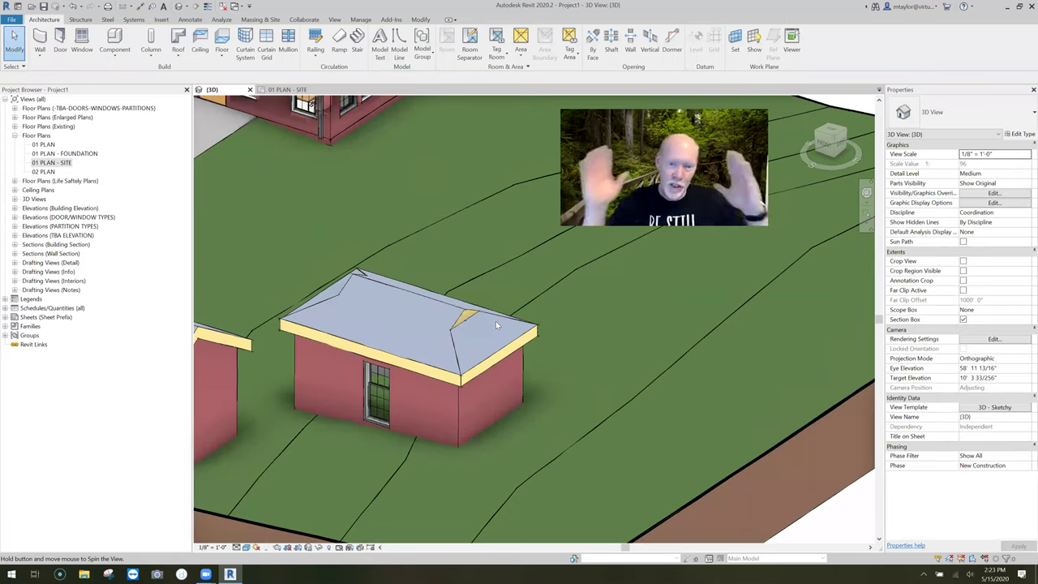
pyautogui.scroll(3, 496, 323)
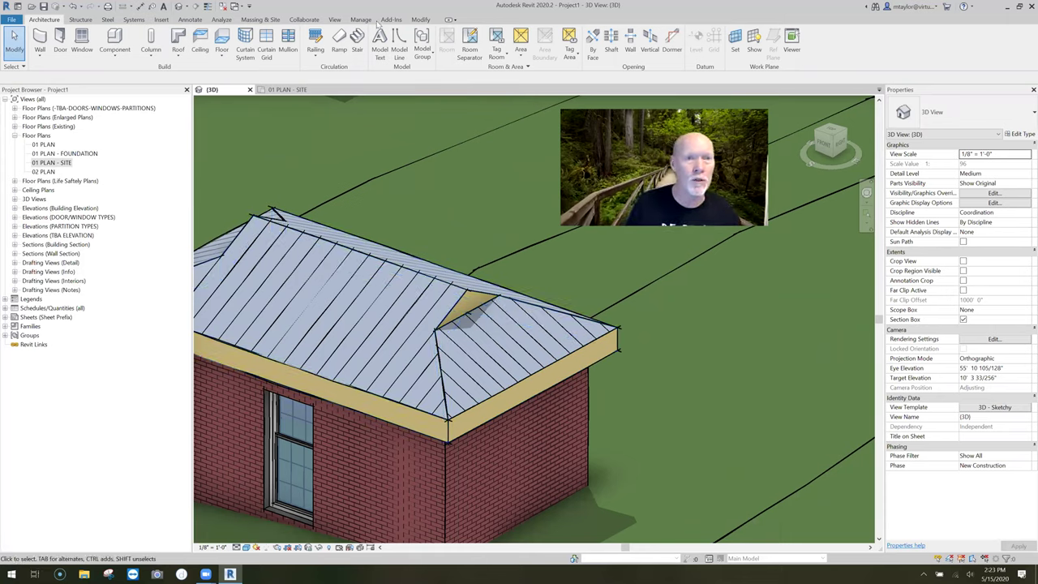
pyautogui.click(421, 19)
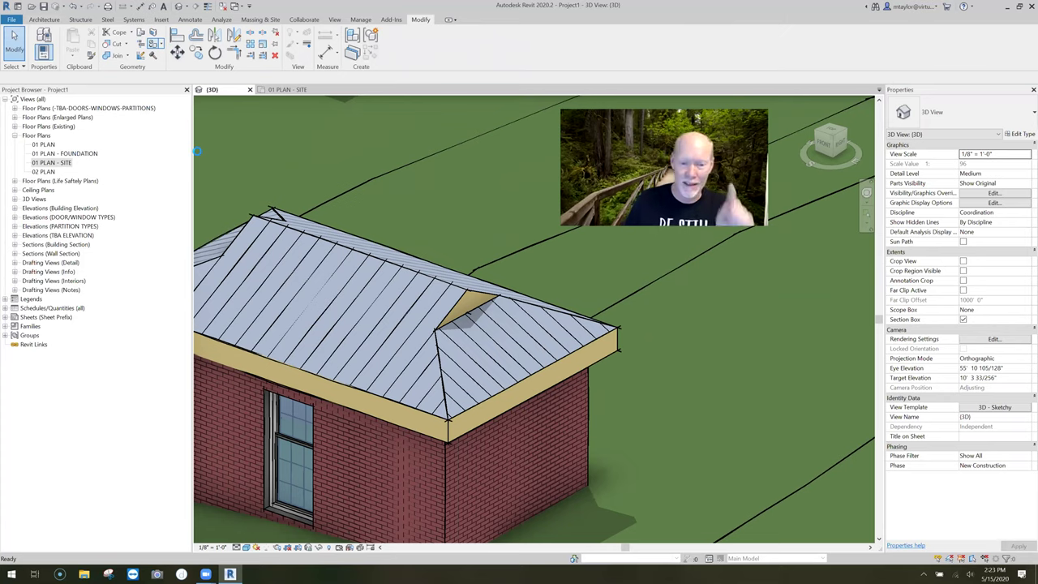
pyautogui.press('p')
pyautogui.press('t')
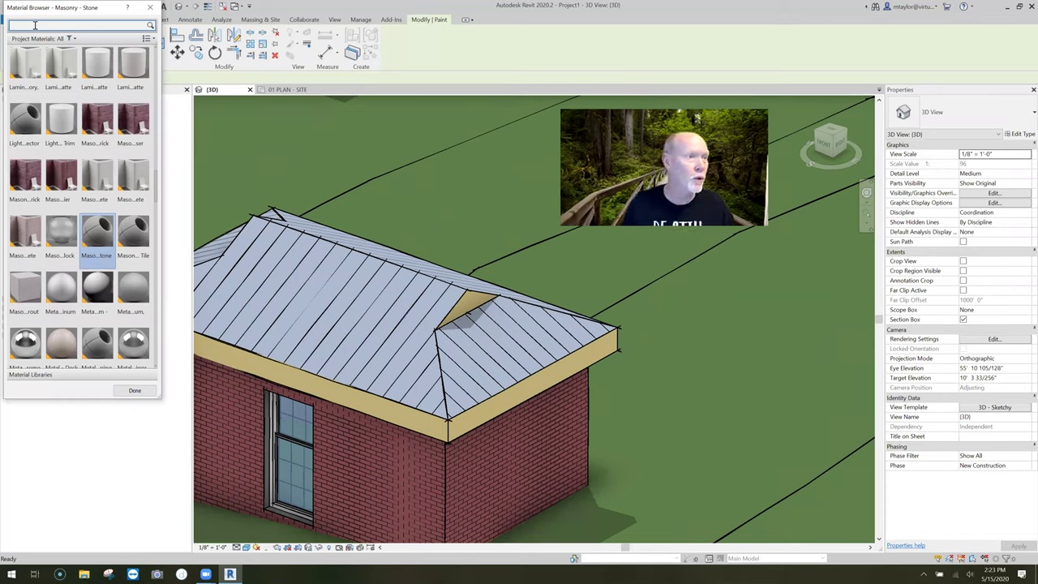
pyautogui.write('seam')
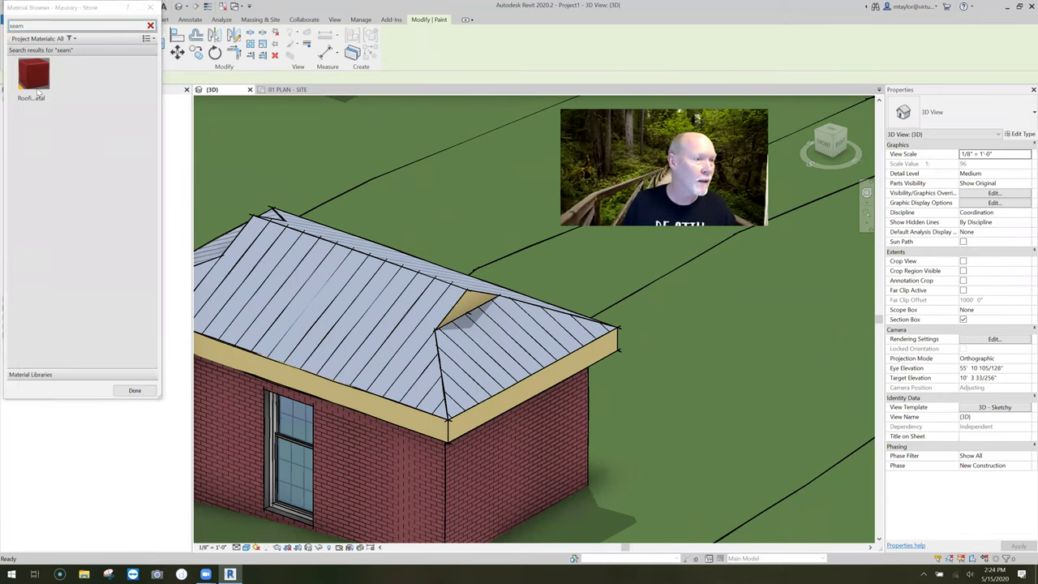
pyautogui.click(34, 77)
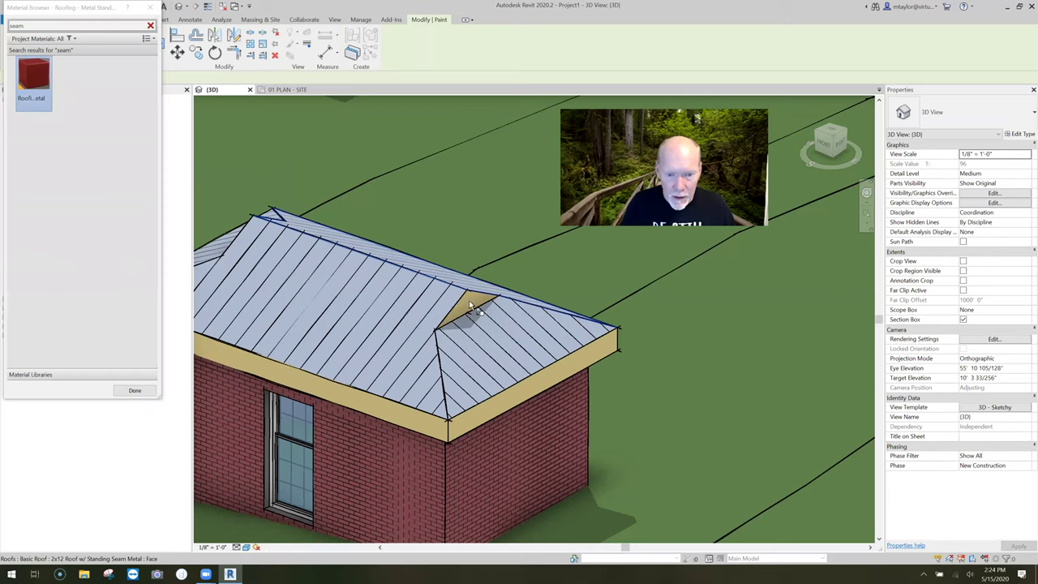
pyautogui.click(469, 300)
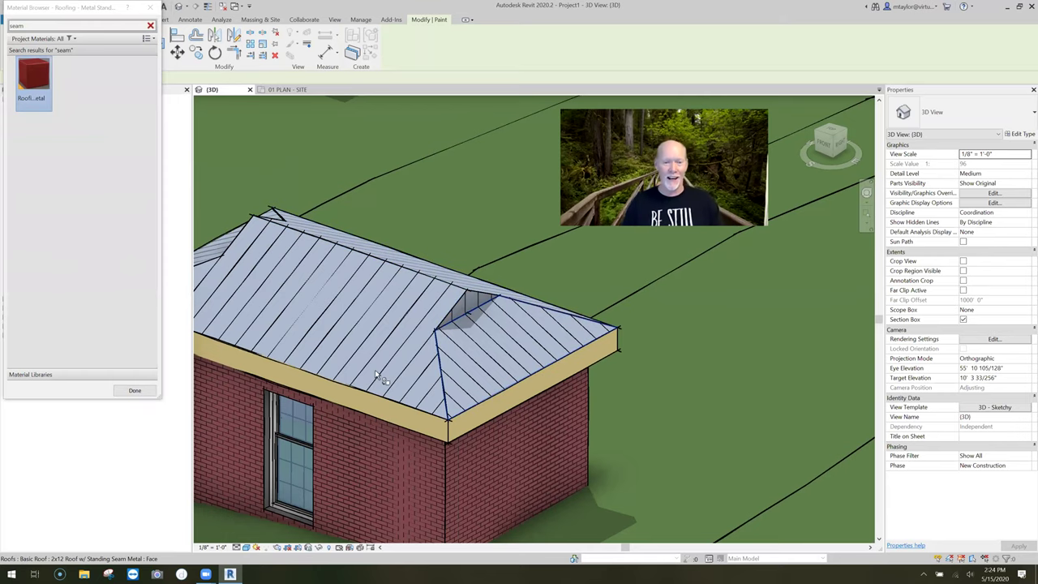
# Paint the small gable face above the west end roof with the same standing seam metal material, and finish painting.
pyautogui.scroll(-1, 375, 378)
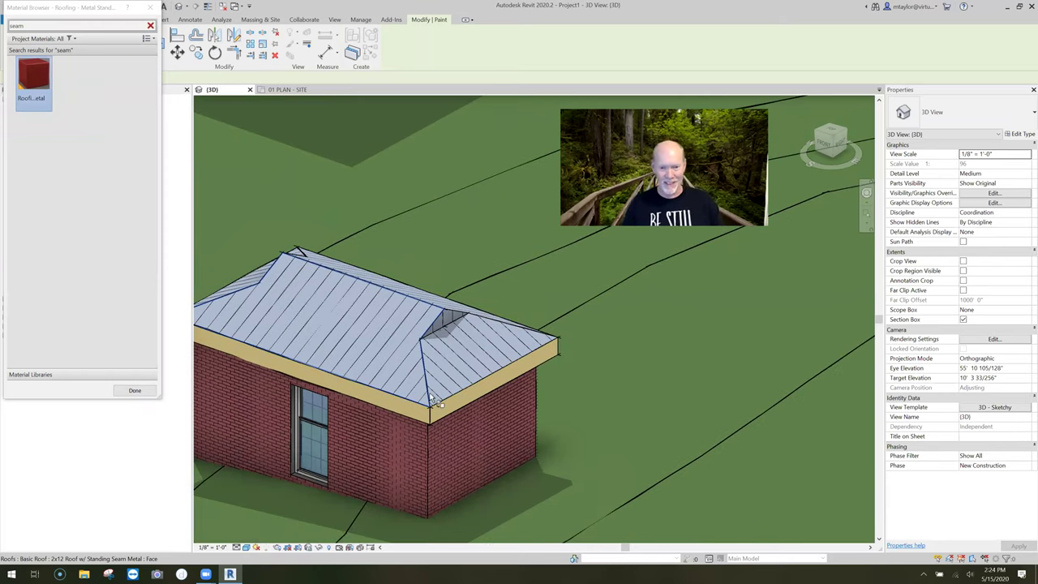
pyautogui.scroll(-2, 408, 385)
pyautogui.keyDown('shift'); pyautogui.moveTo(408, 385); pyautogui.dragTo(327, 285, button='middle'); pyautogui.keyUp('shift')
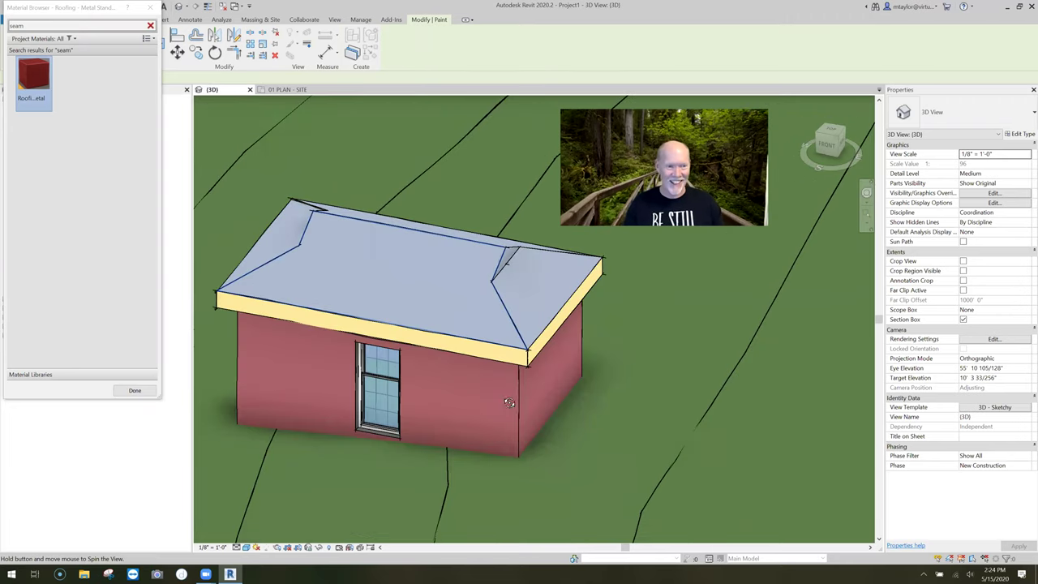
pyautogui.keyDown('shift'); pyautogui.moveTo(460, 338); pyautogui.dragTo(209, 224, button='middle'); pyautogui.keyUp('shift')
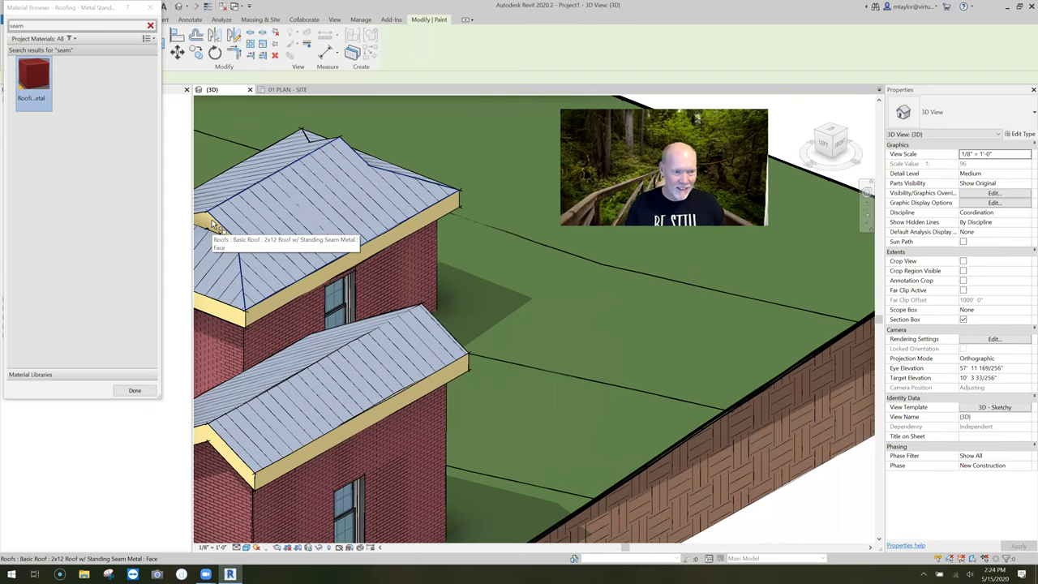
pyautogui.scroll(5, 357, 261)
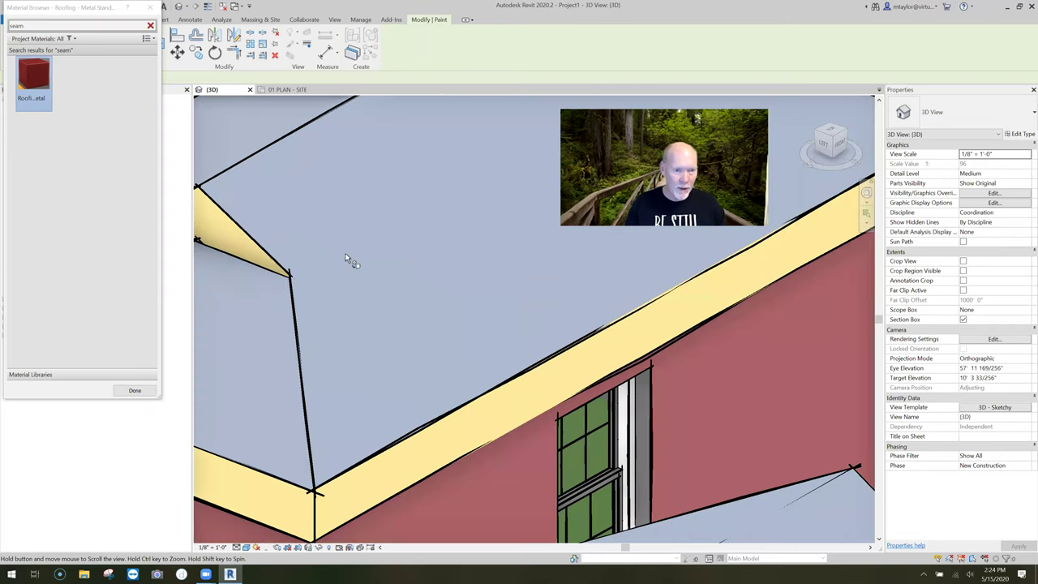
pyautogui.scroll(-5, 565, 339)
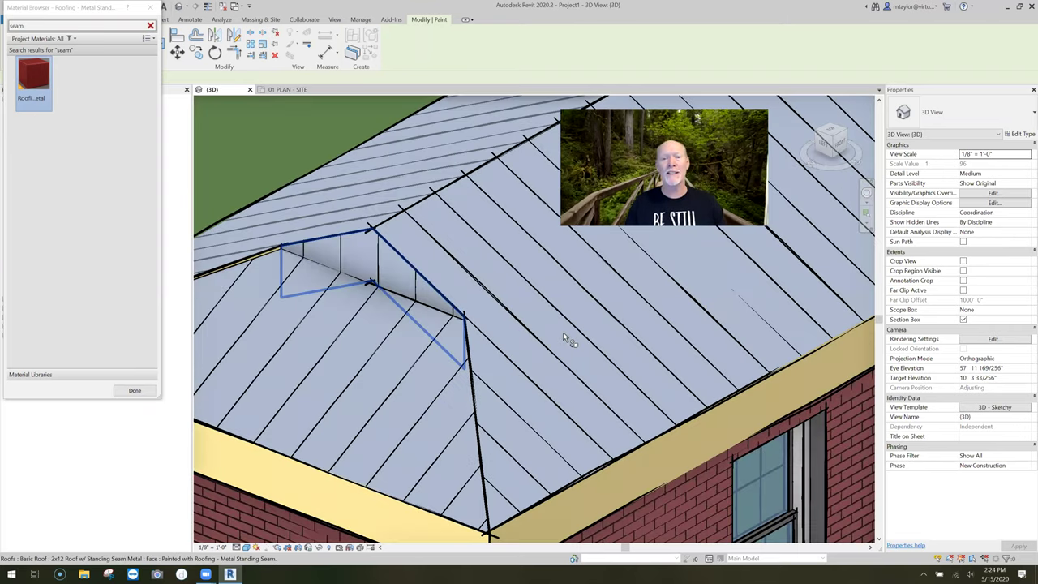
pyautogui.scroll(-5, 555, 344)
pyautogui.keyDown('shift'); pyautogui.moveTo(465, 339); pyautogui.dragTo(475, 301, button='middle'); pyautogui.keyUp('shift')
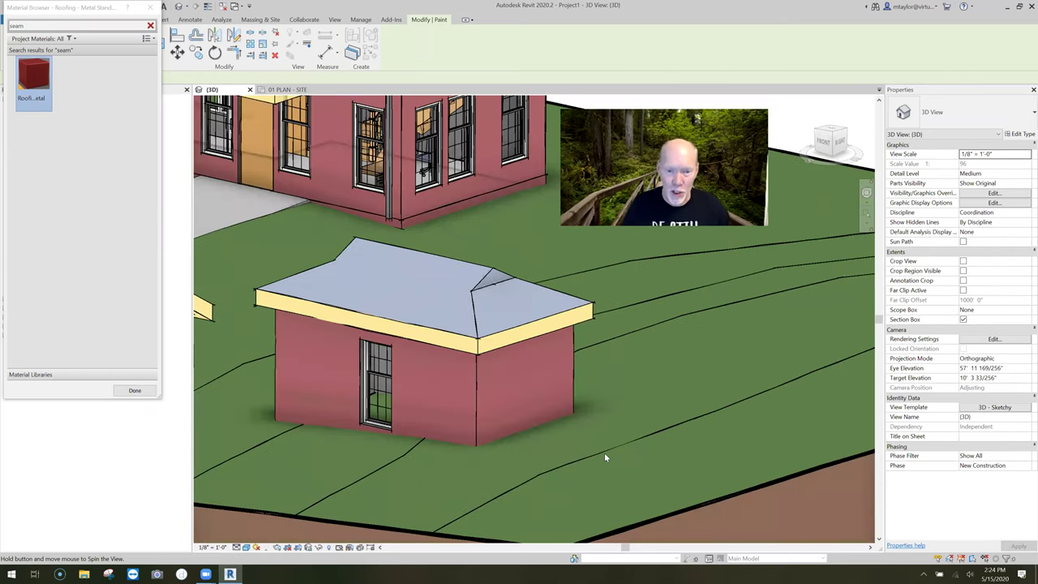
pyautogui.press('Escape')
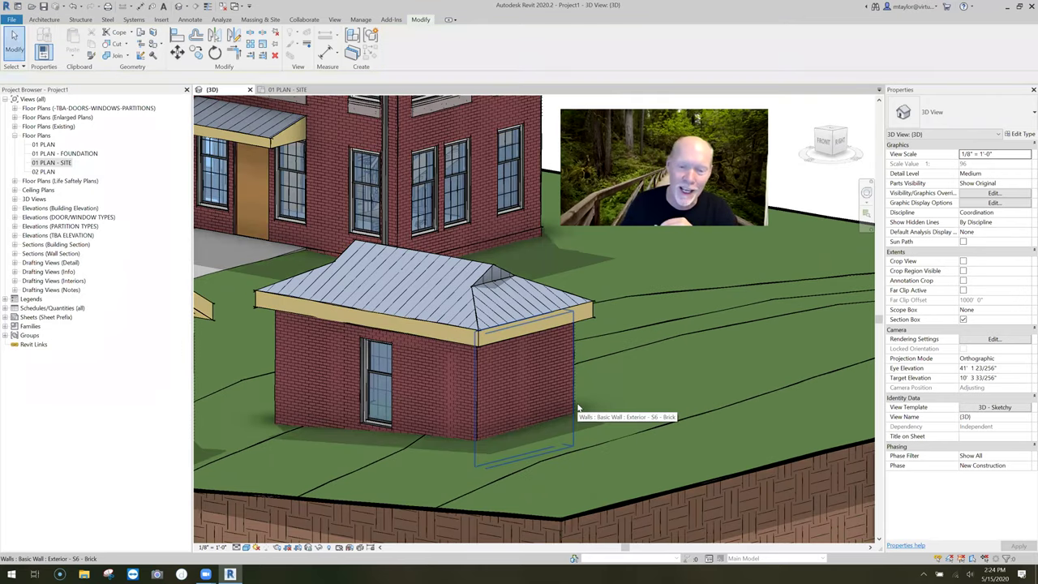
# Examine the finished roof and compare it with the roof variations on the other outbuildings across the site.
pyautogui.scroll(2, 626, 365)
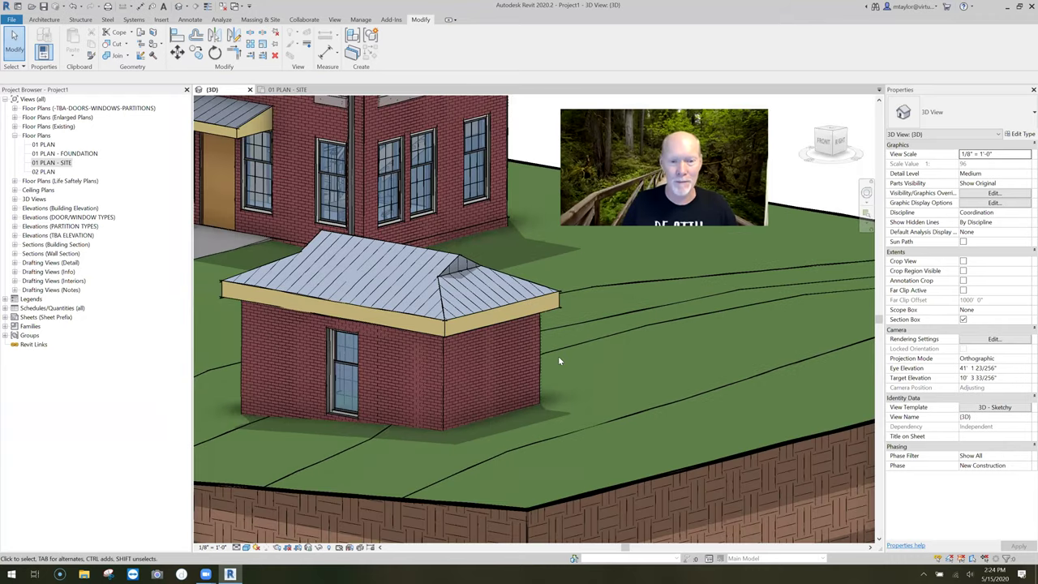
pyautogui.scroll(-1, 558, 361)
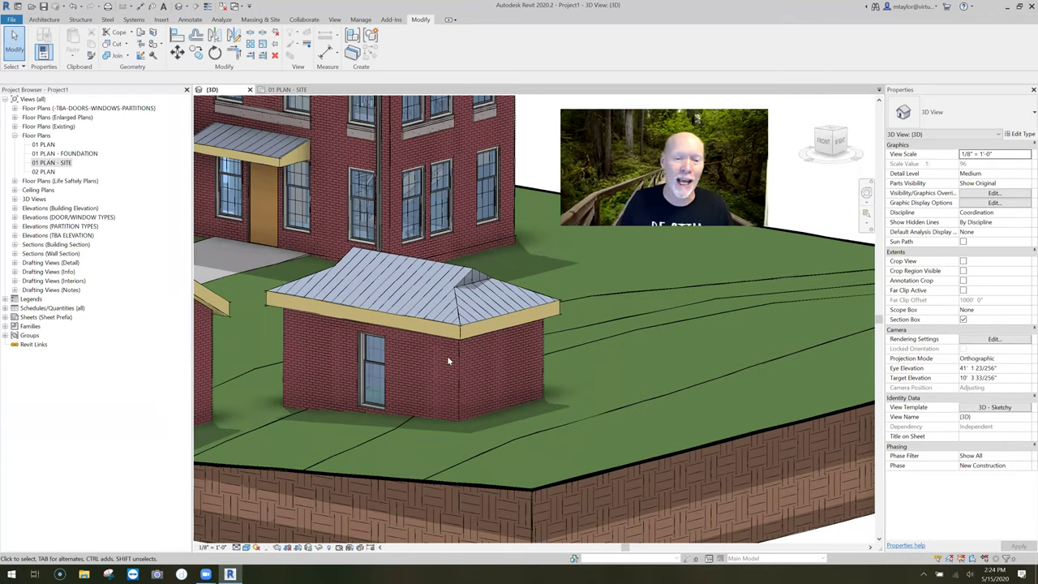
pyautogui.scroll(-2, 372, 401)
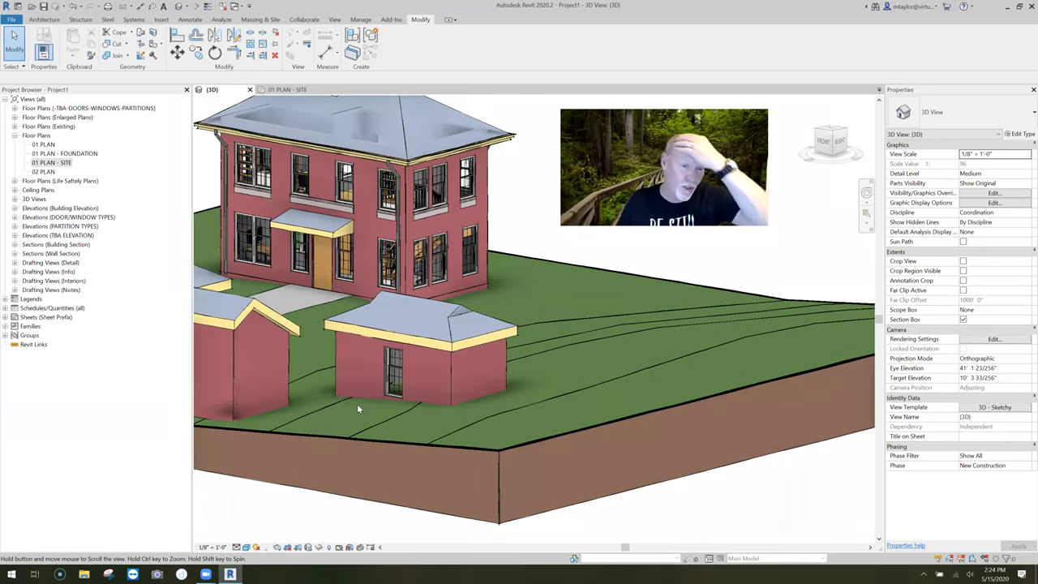
pyautogui.moveTo(283, 381); pyautogui.dragTo(541, 384, button='middle')
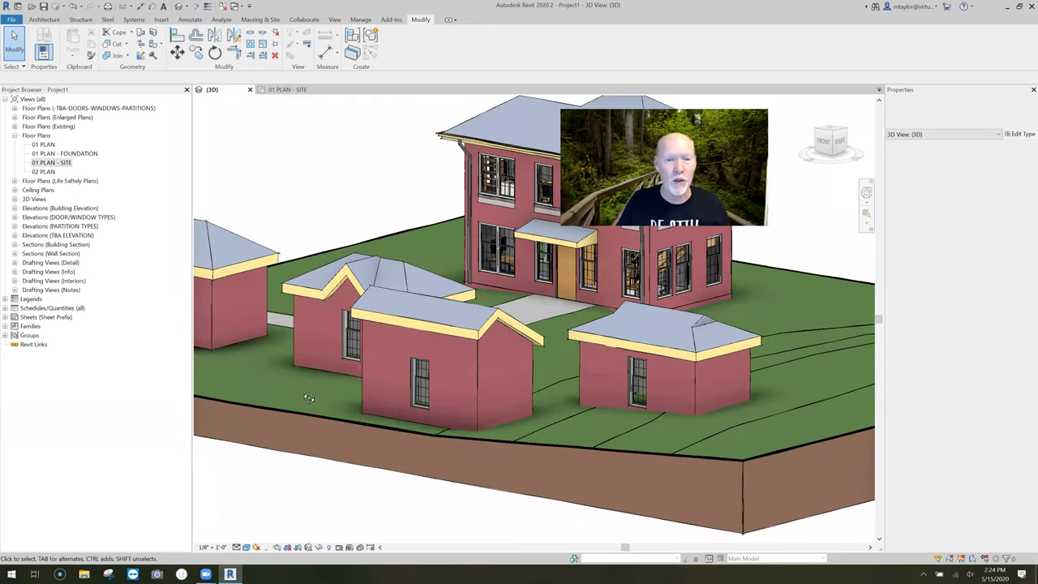
pyautogui.scroll(3, 441, 402)
pyautogui.moveTo(403, 381); pyautogui.dragTo(434, 381, button='middle')
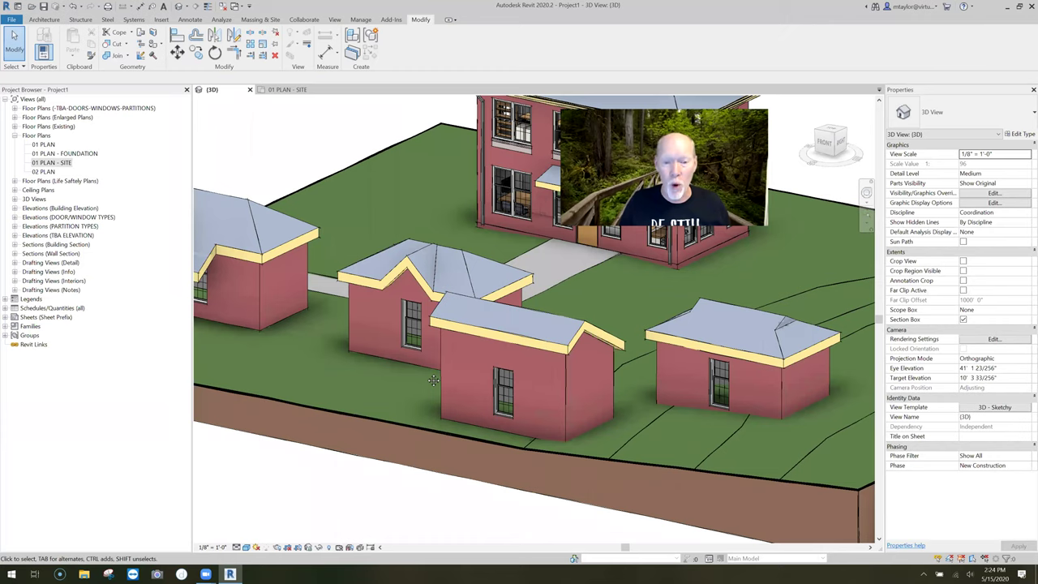
pyautogui.scroll(-4, 433, 381)
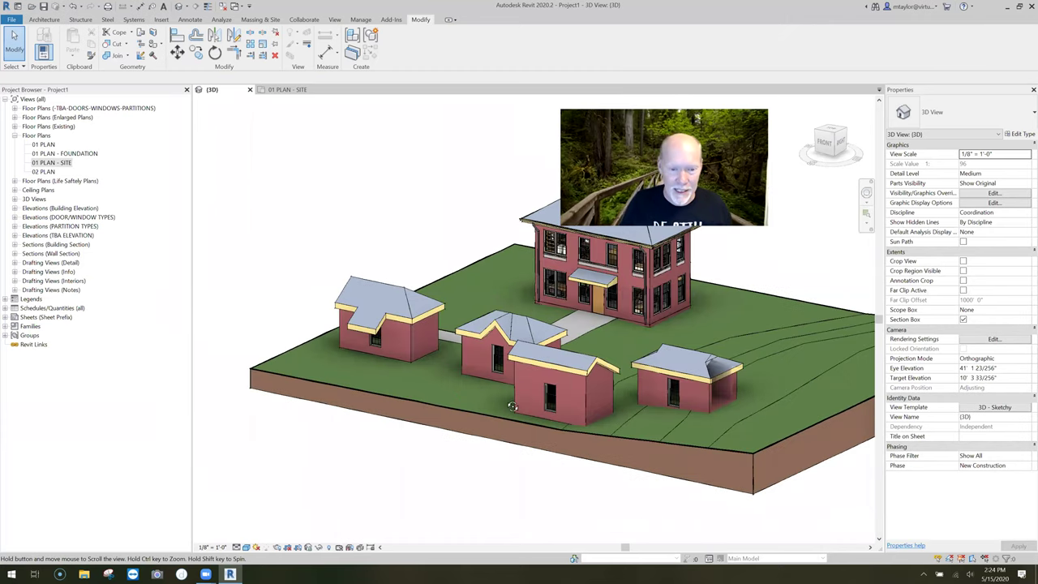
pyautogui.keyDown('shift'); pyautogui.moveTo(512, 406); pyautogui.dragTo(509, 381, button='middle'); pyautogui.keyUp('shift')
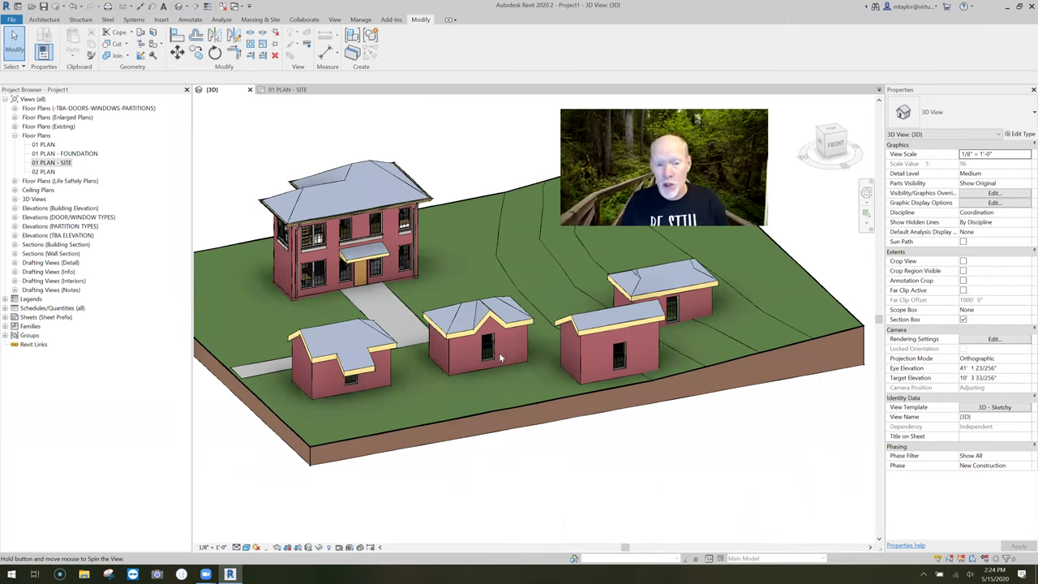
pyautogui.keyDown('shift'); pyautogui.moveTo(469, 415); pyautogui.dragTo(447, 422, button='middle'); pyautogui.keyUp('shift')
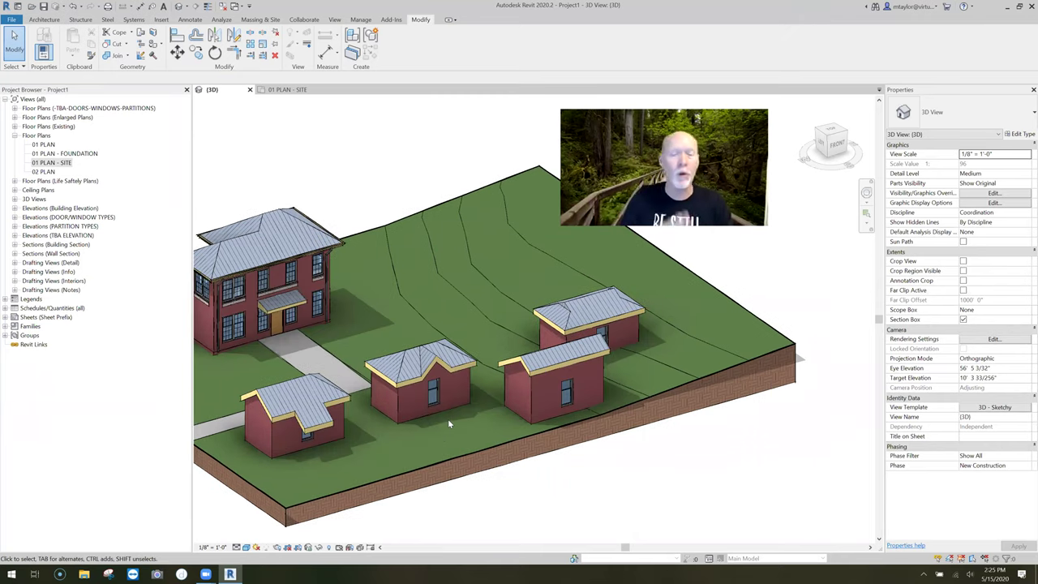